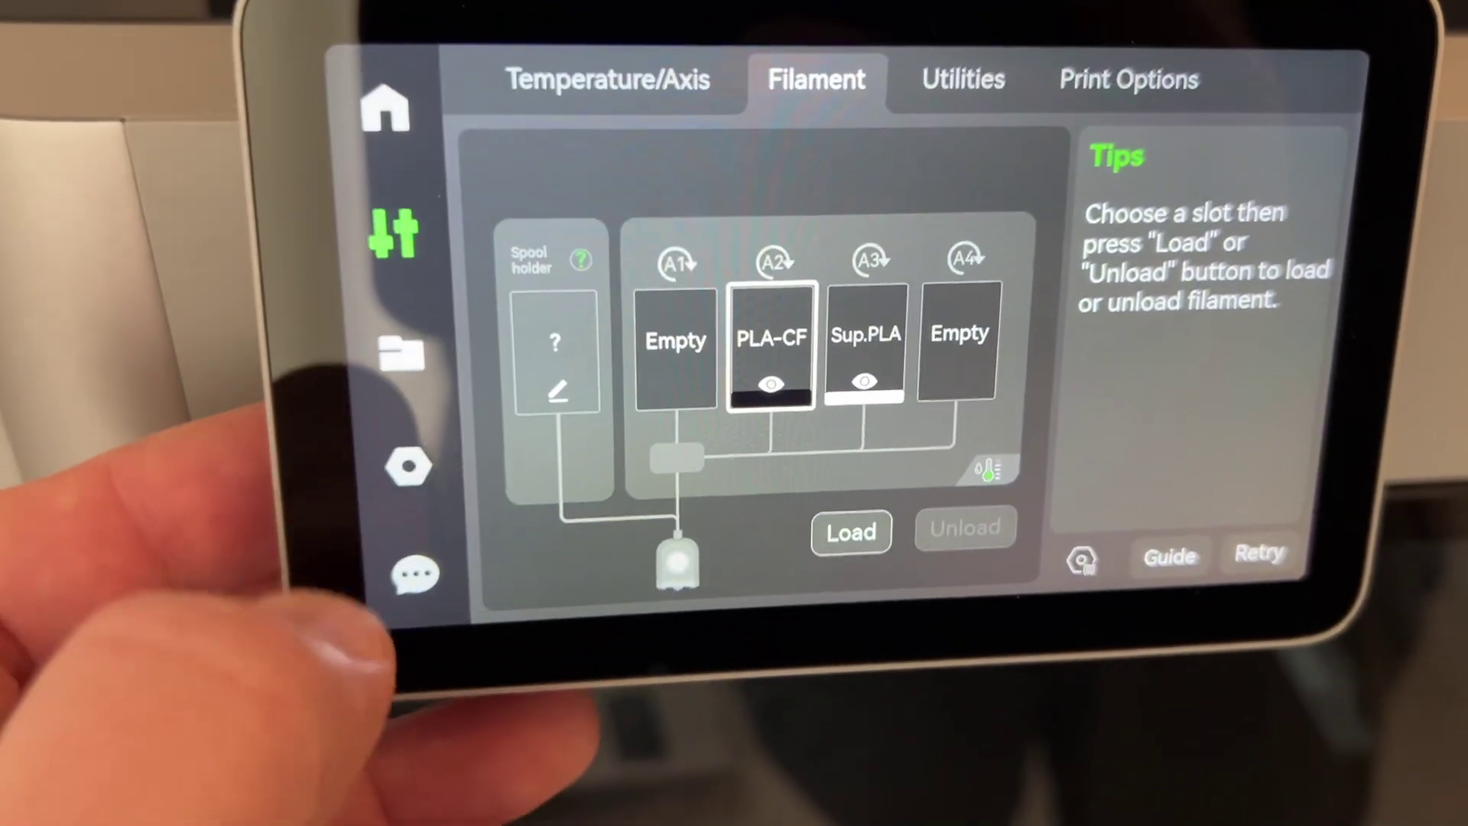
click(364, 430)
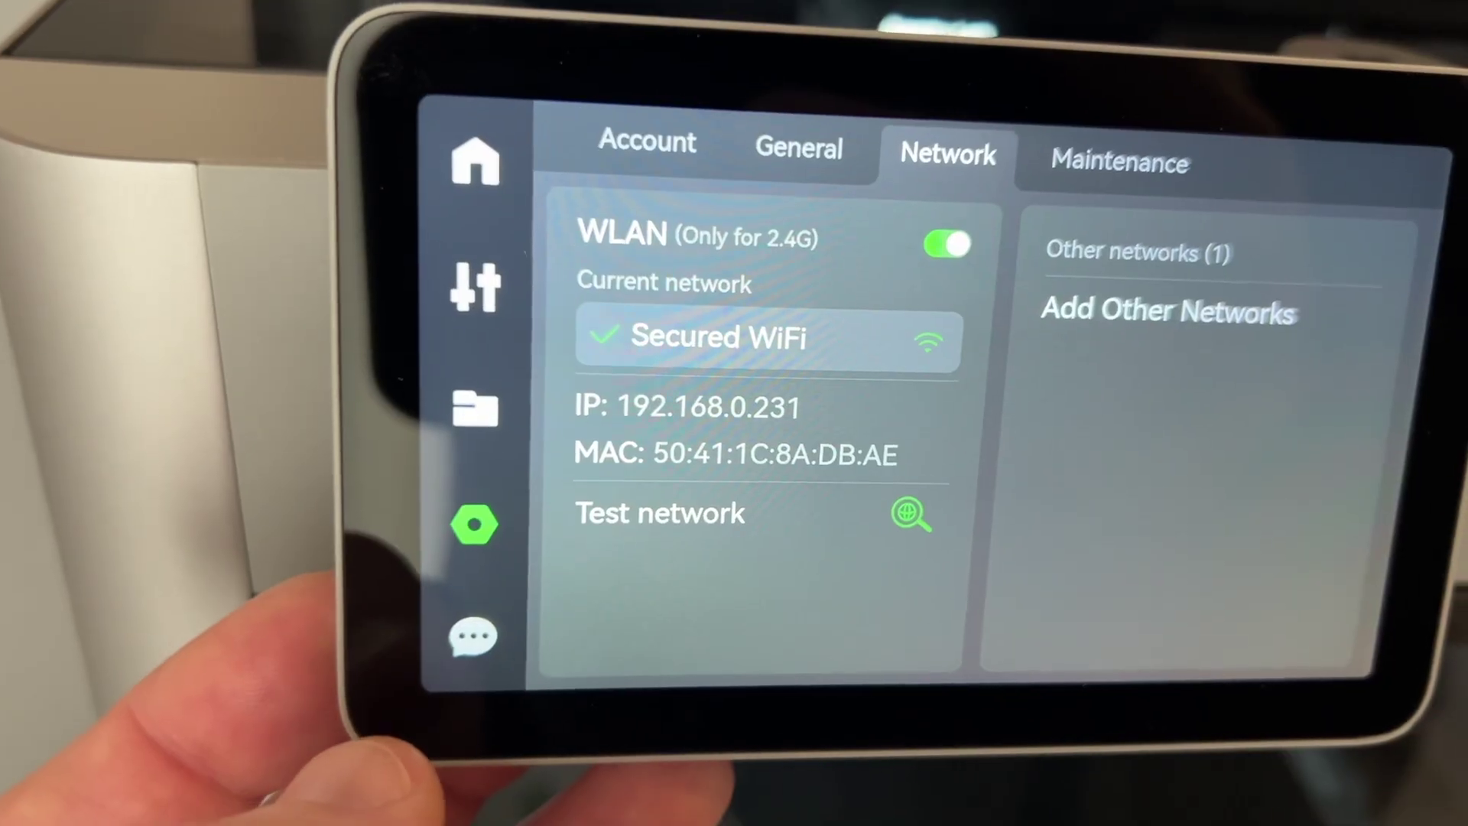
click(800, 141)
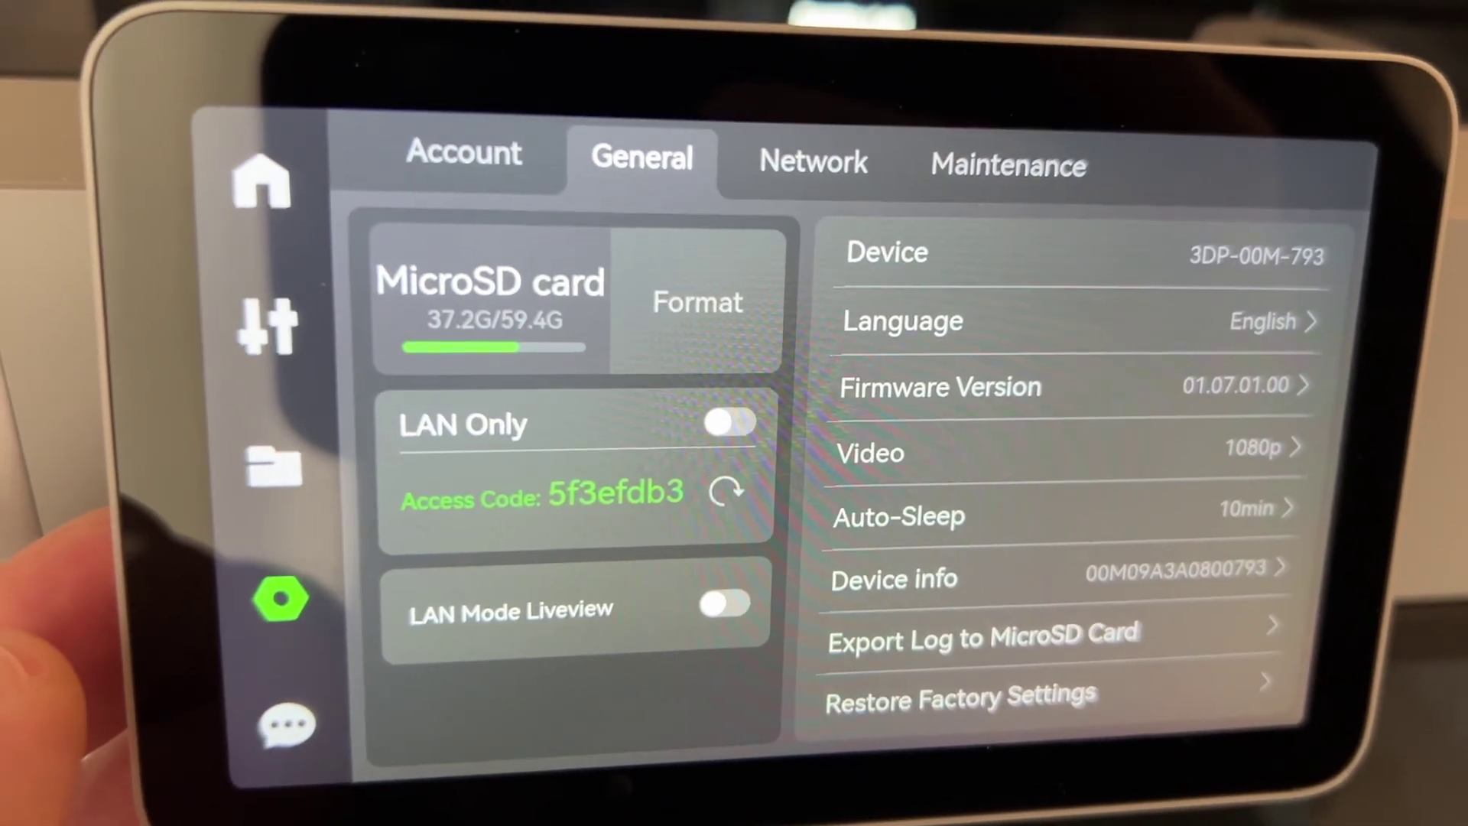
click(273, 466)
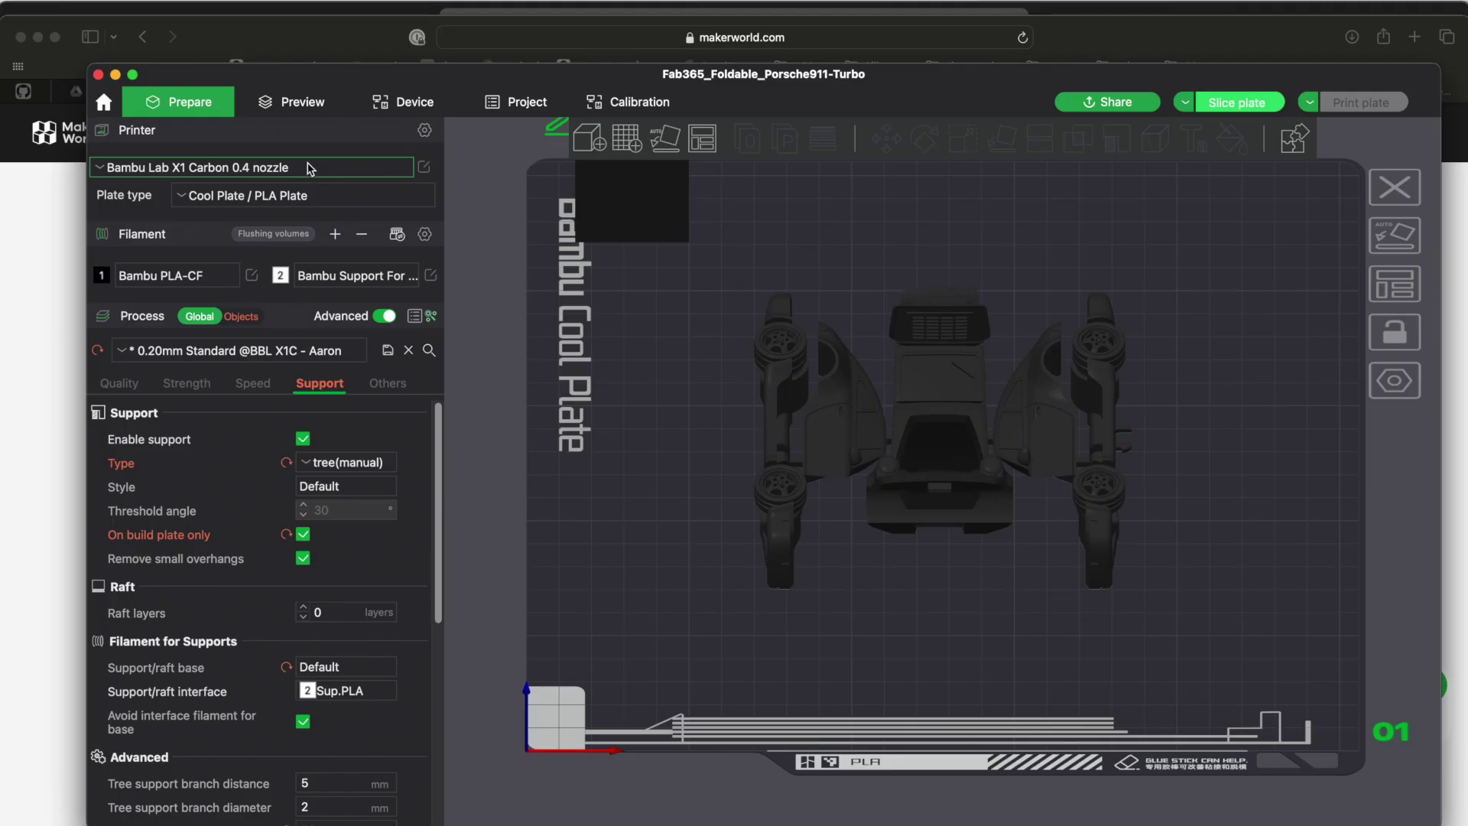
Select the Bambu Lab X1 Carbon 0.4 nozzle printer and the Cool Plate / PLA Plate type
click(309, 175)
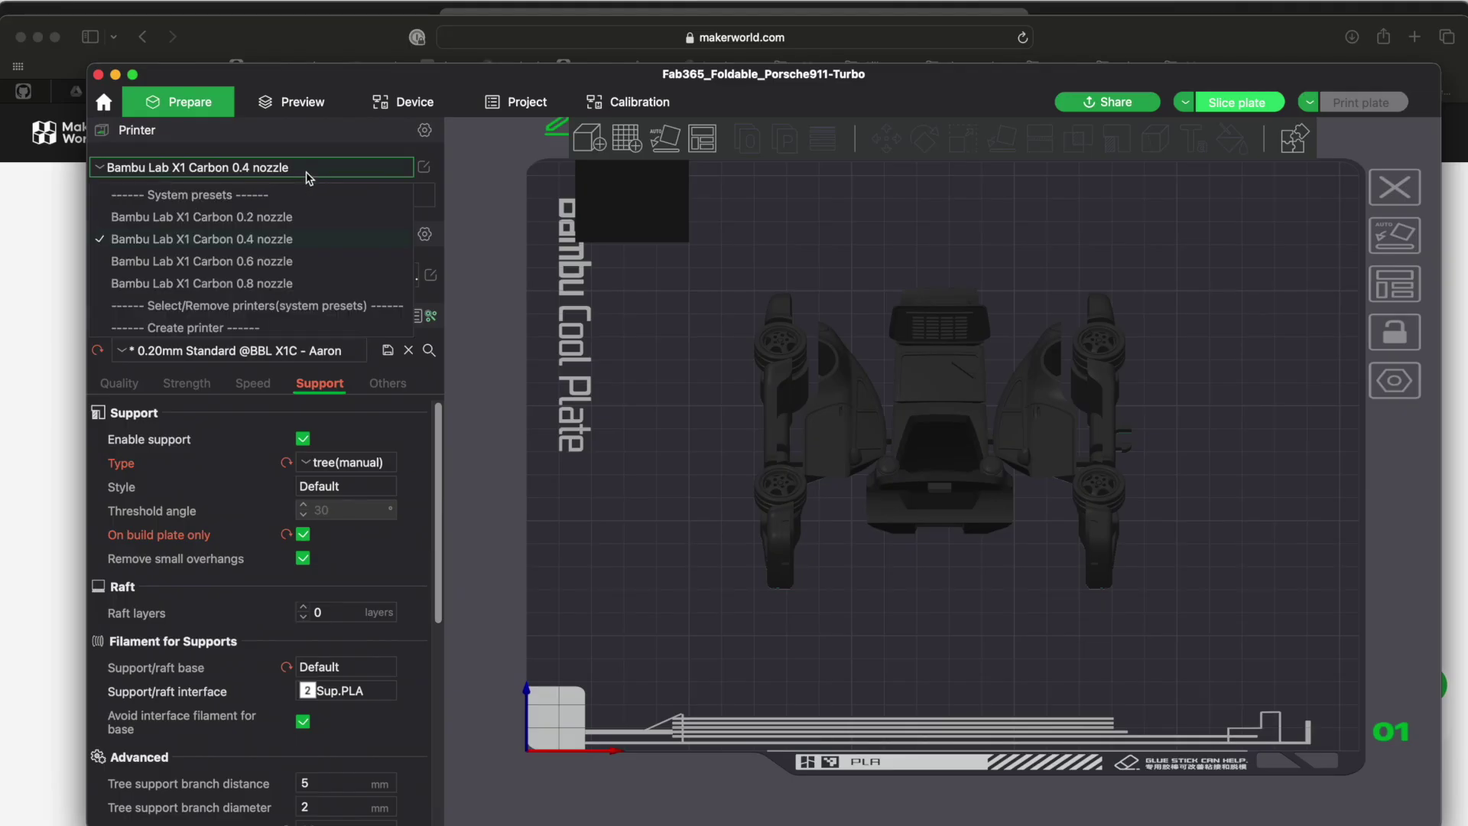
click(306, 247)
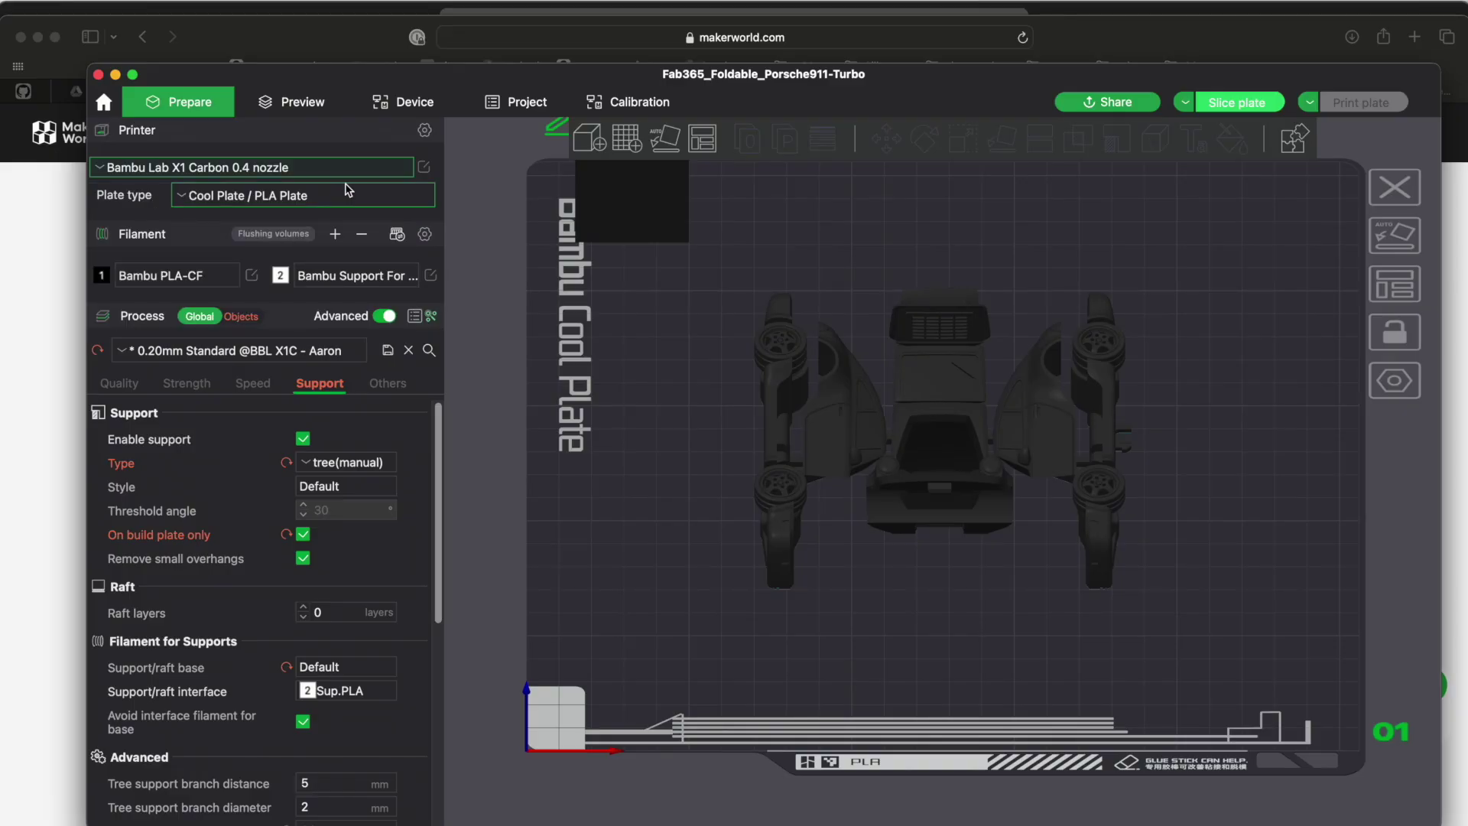
click(182, 203)
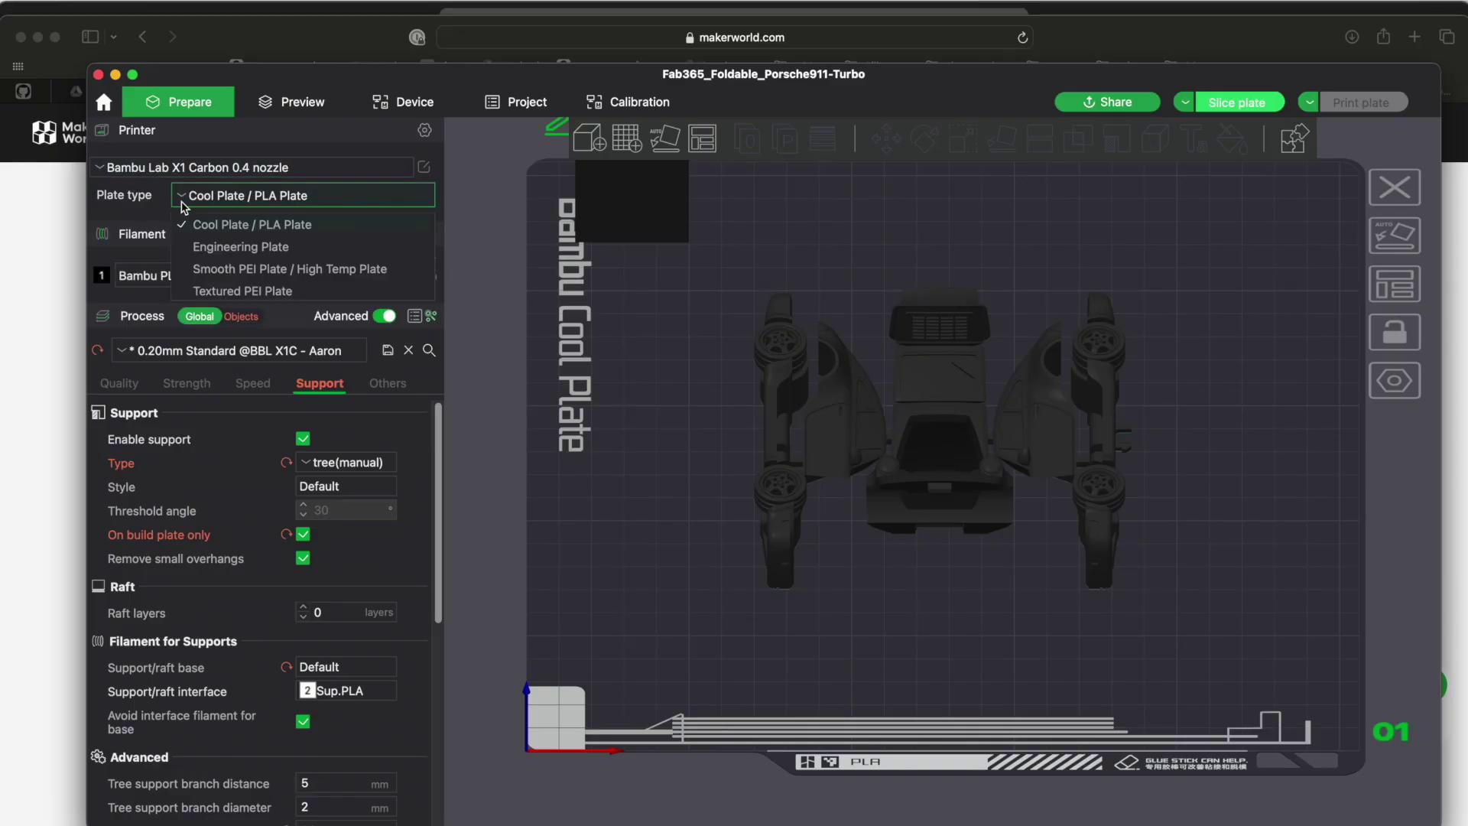
click(218, 228)
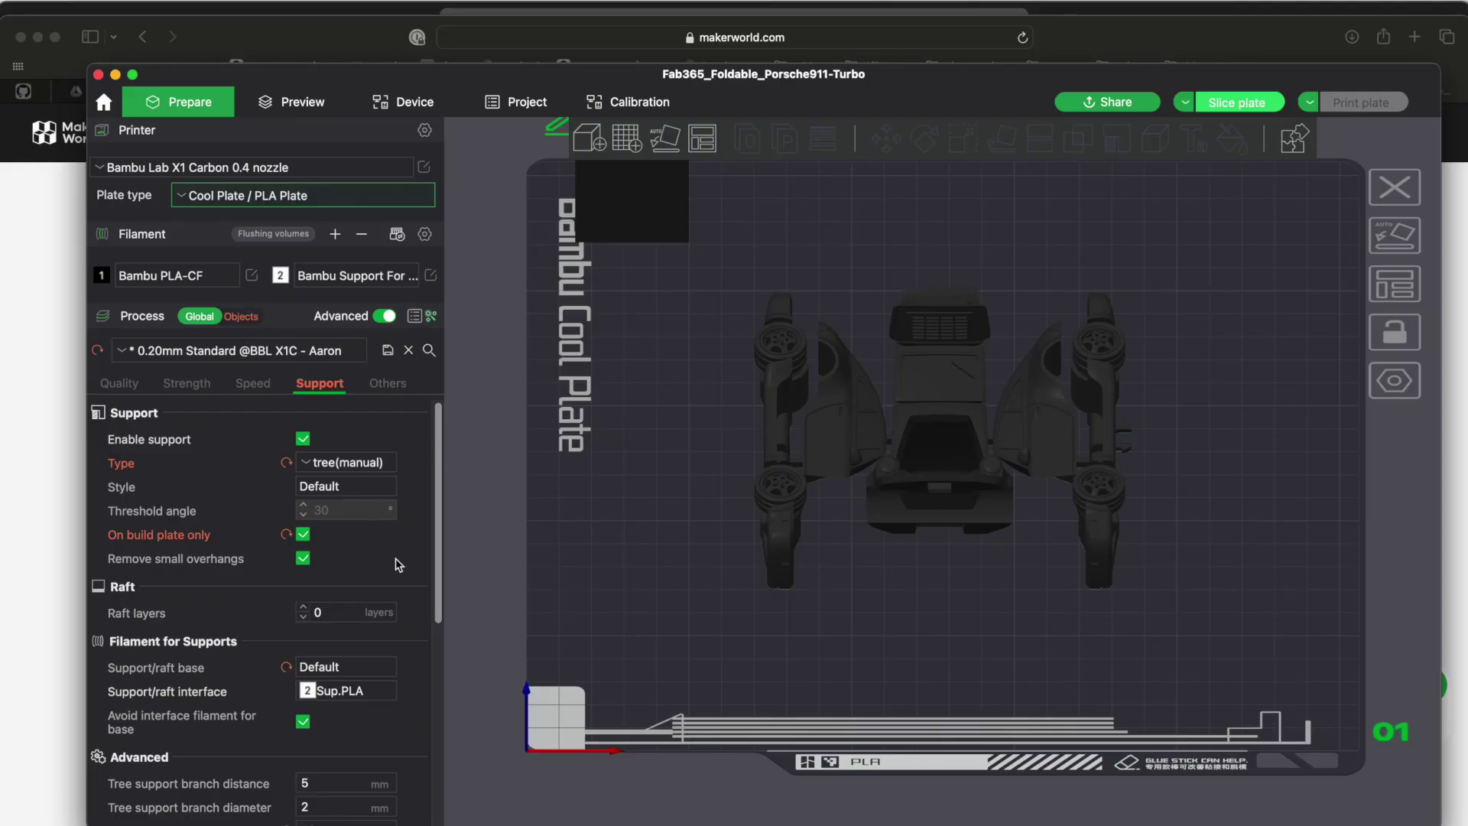
click(124, 353)
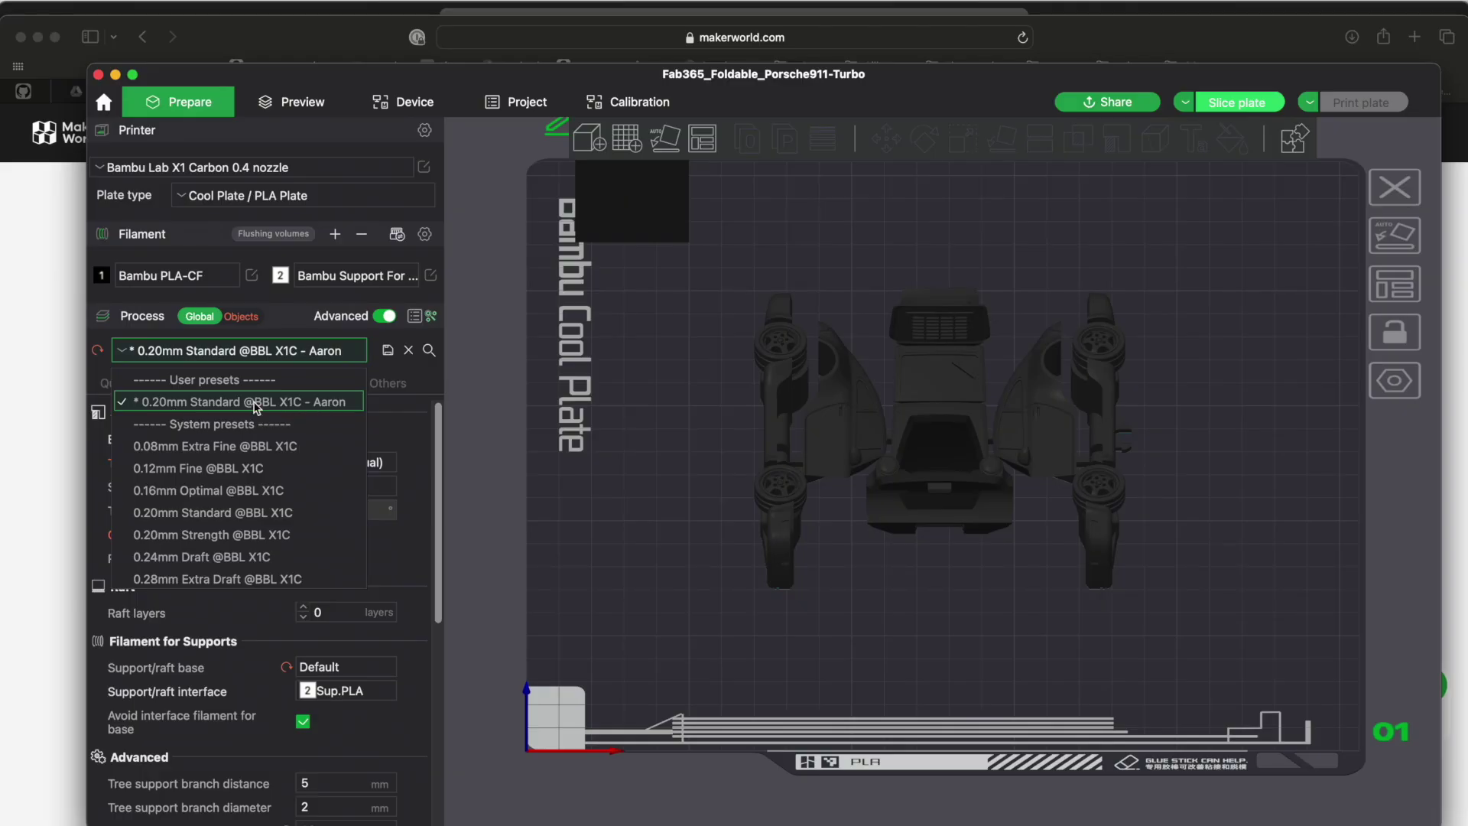
click(174, 410)
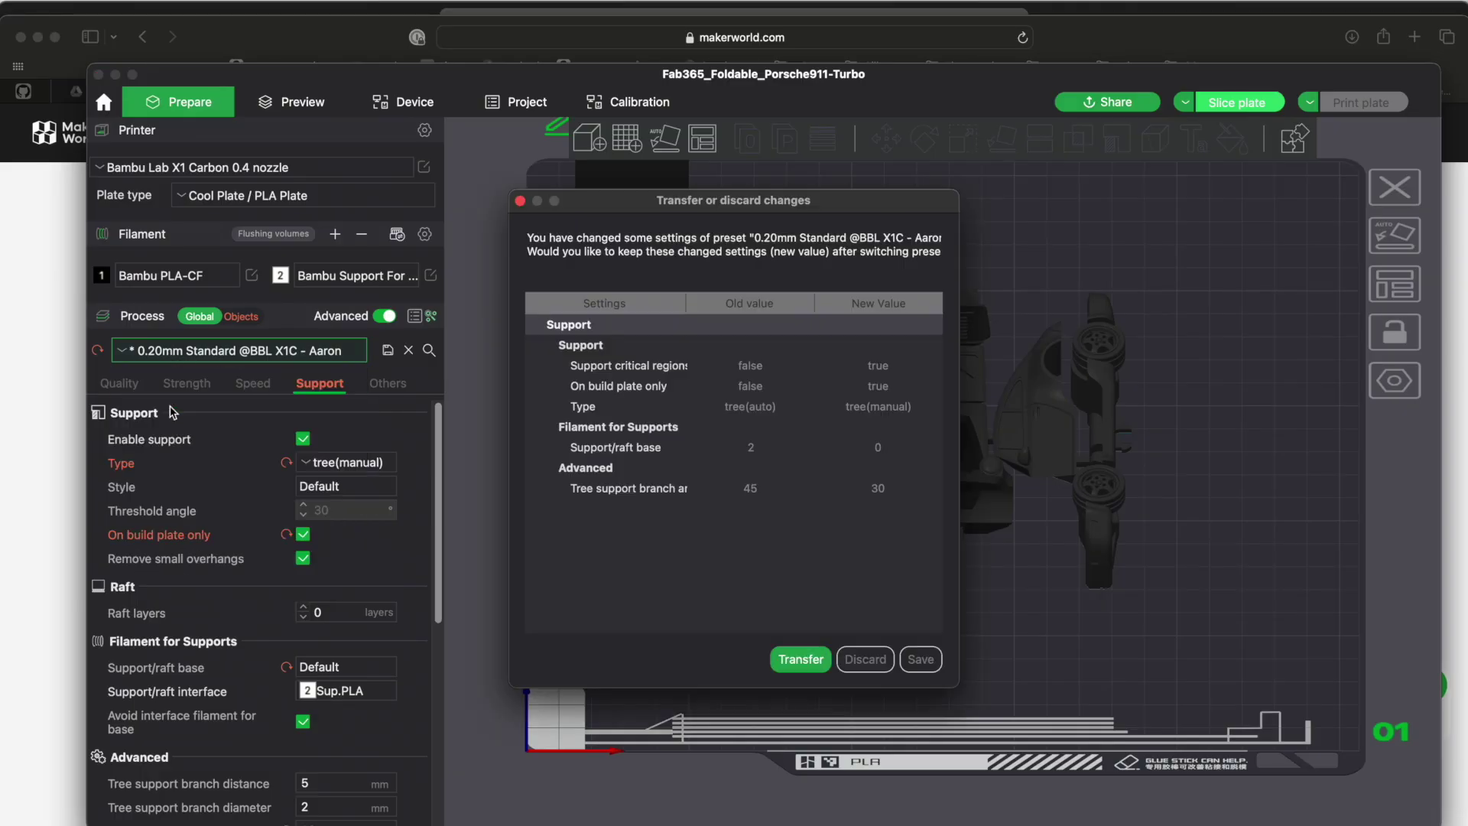
key(Escape)
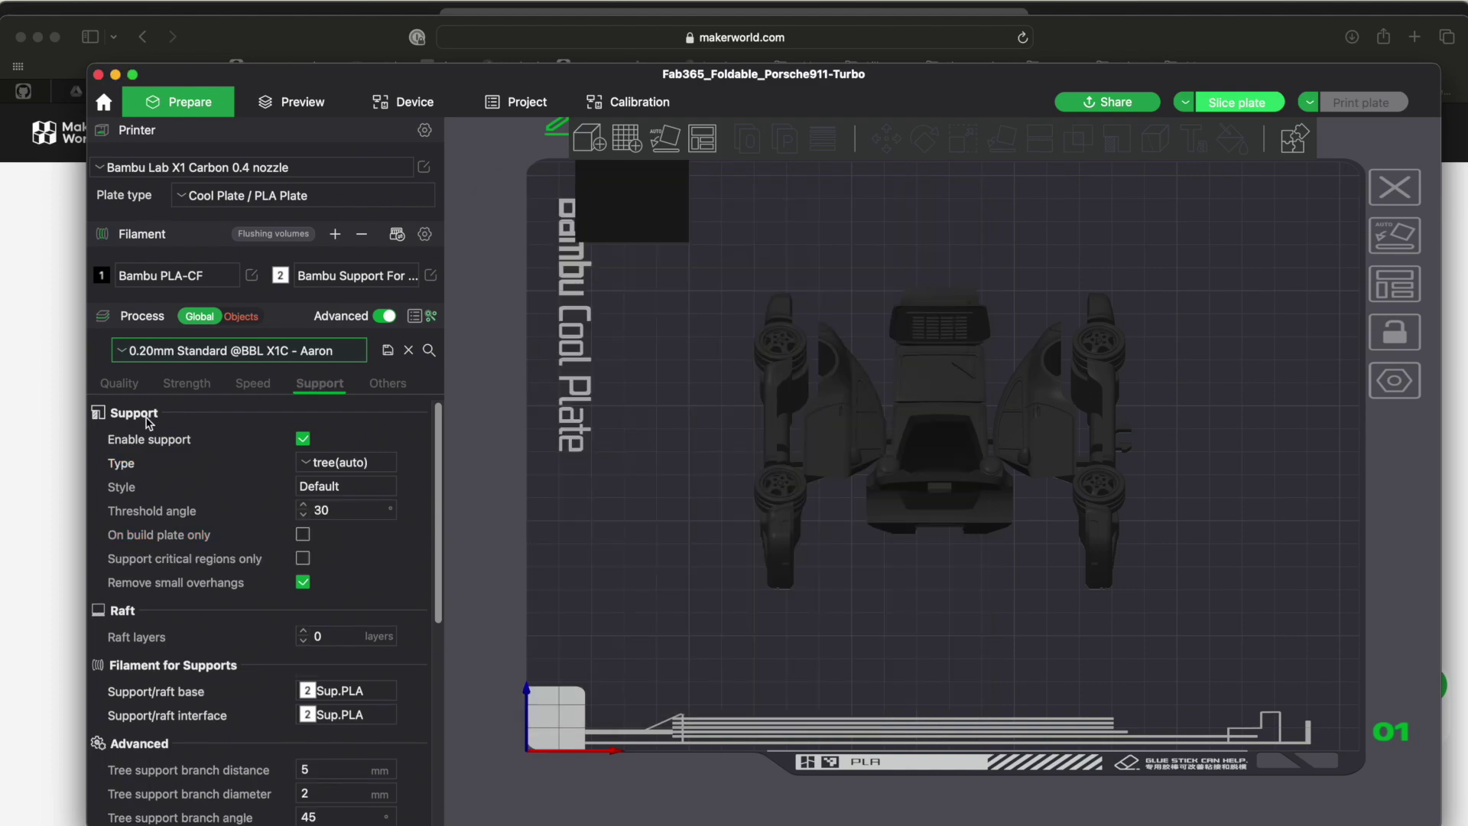
Review the process preset's quality, strength and speed settings, including layer height, walls, infill and print speeds
click(120, 386)
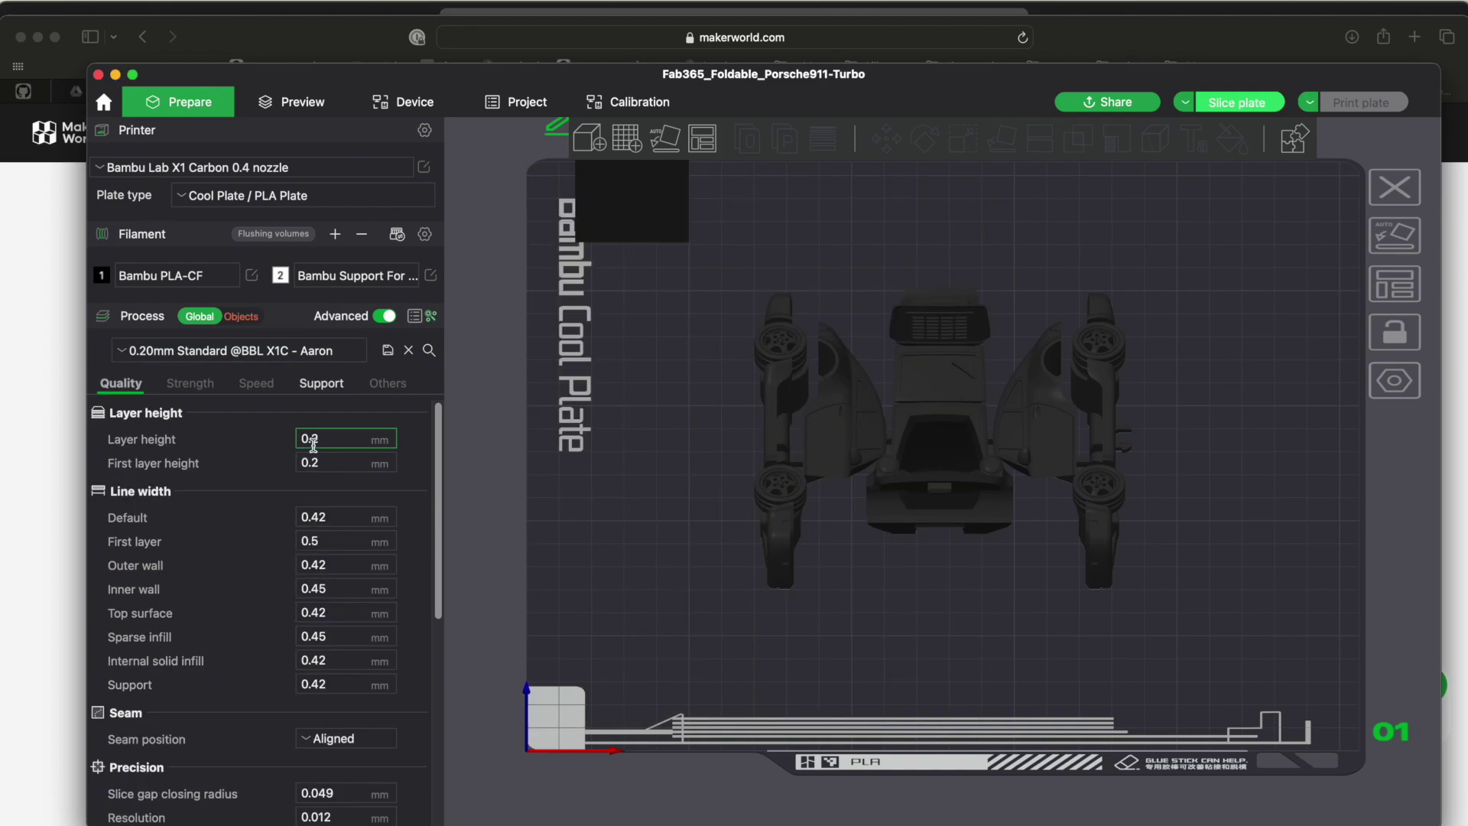
scroll(344, 487, down, 5)
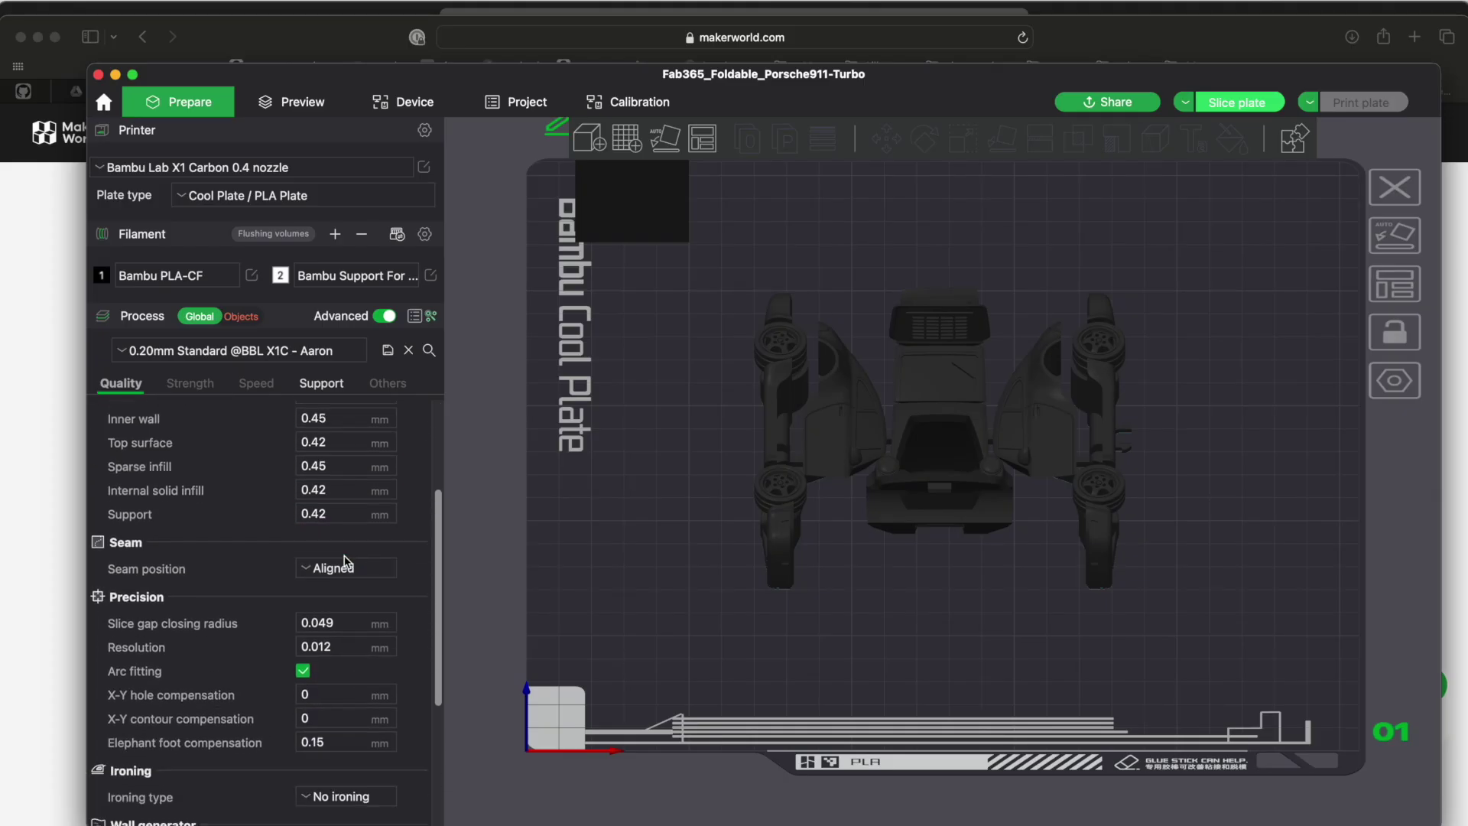
scroll(344, 562, down, 6)
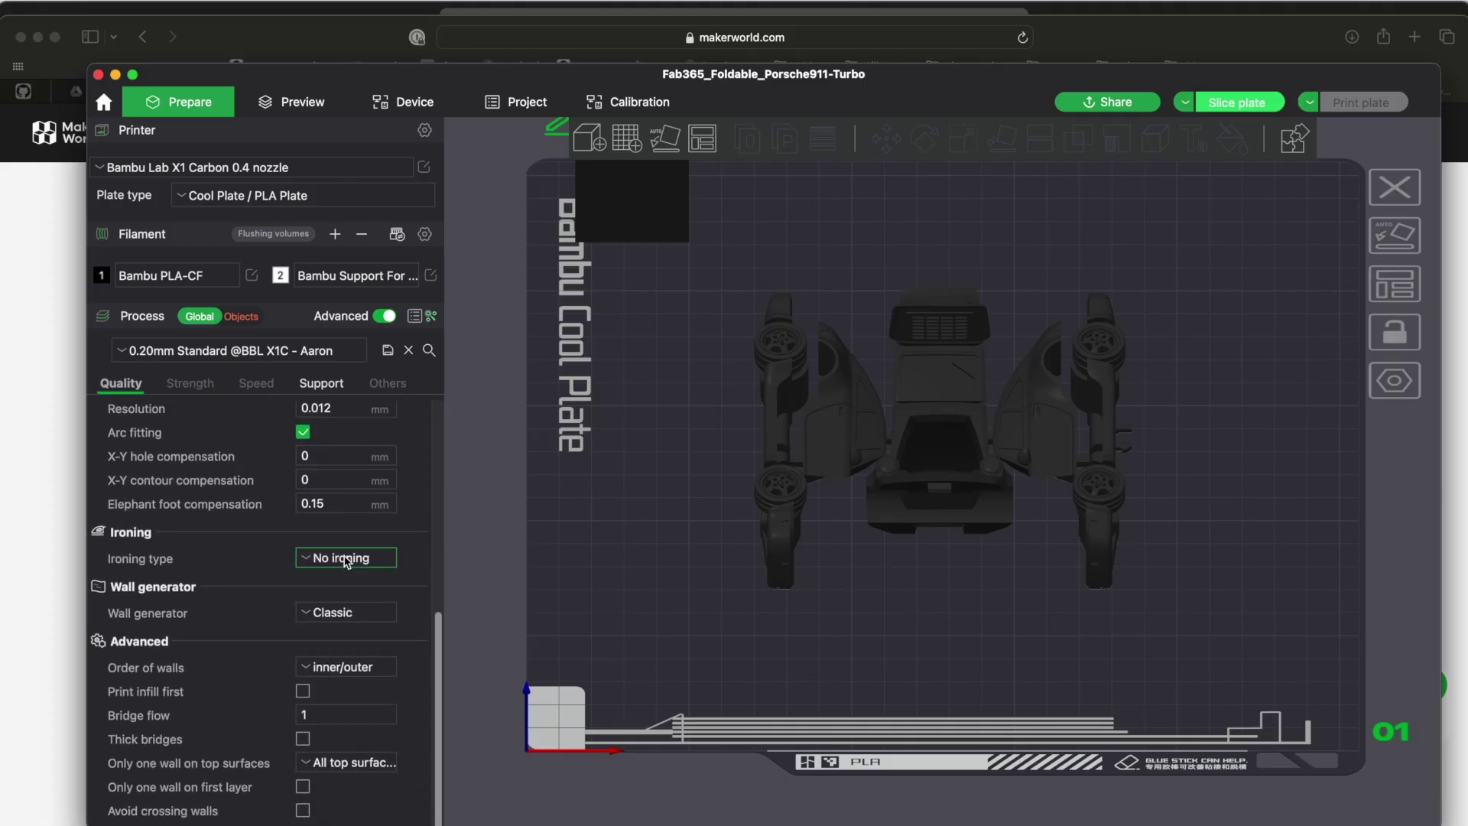
scroll(346, 562, up, 12)
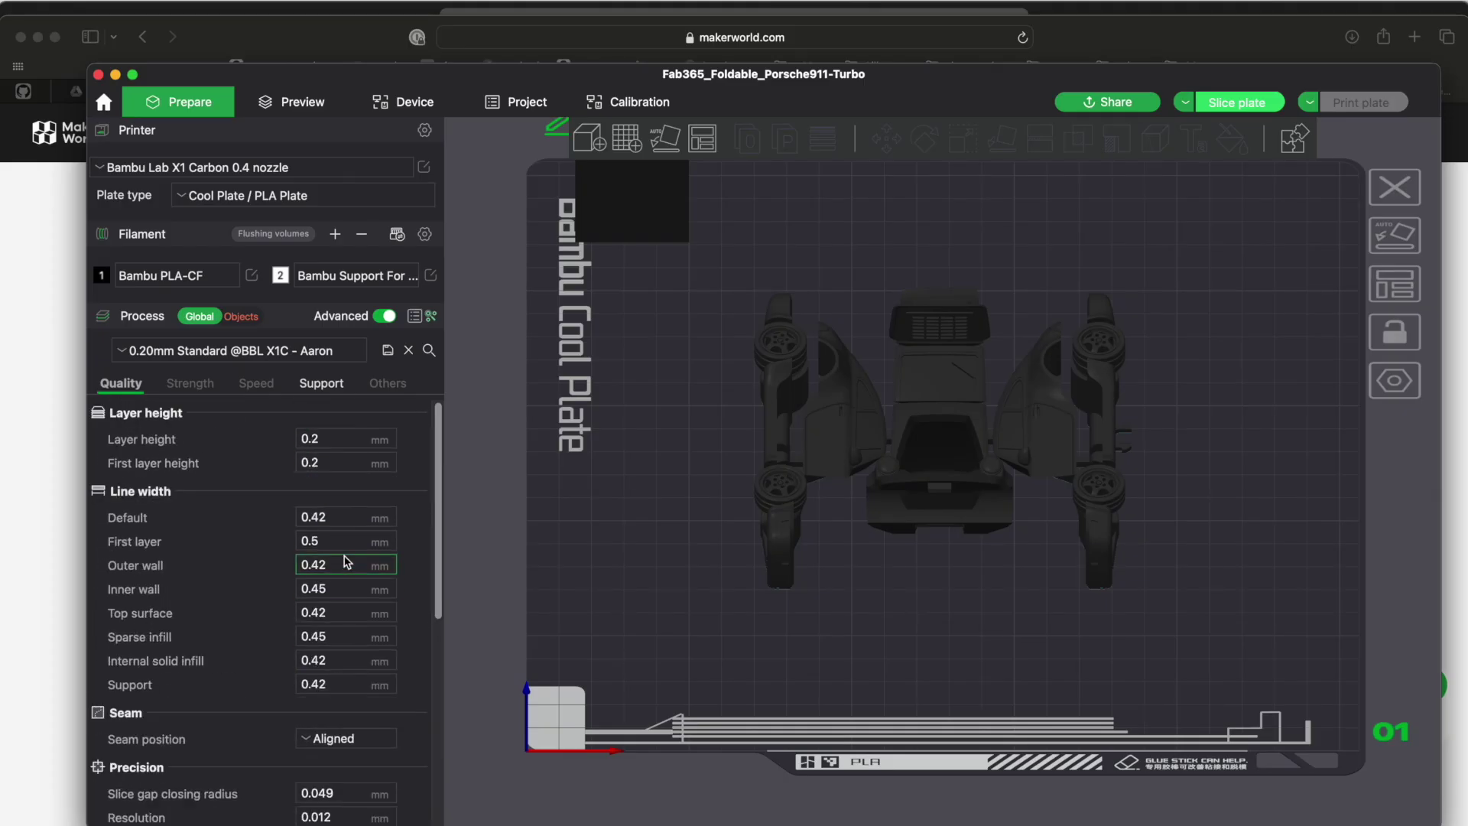
click(195, 384)
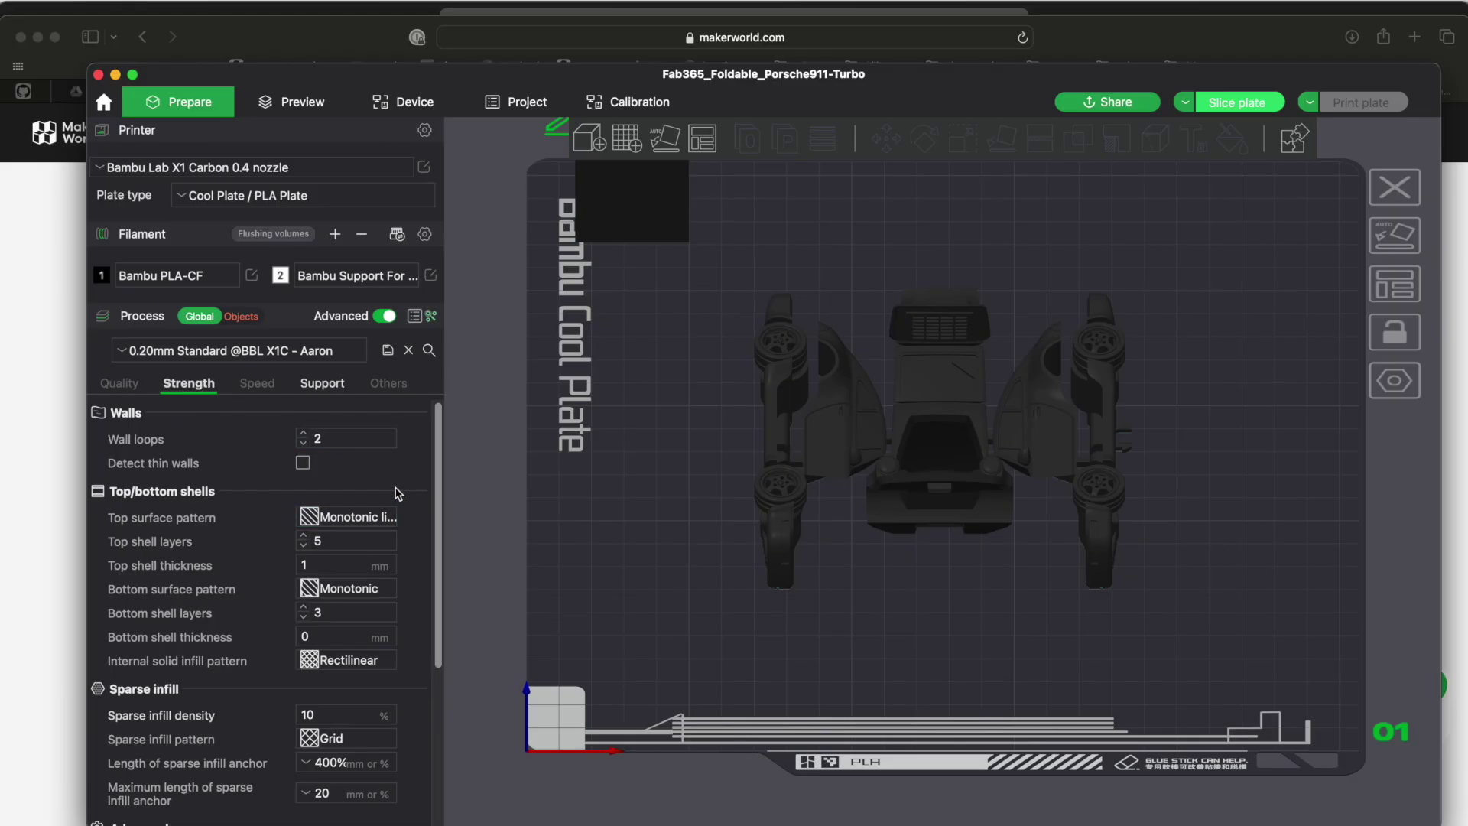
scroll(420, 520, down, 5)
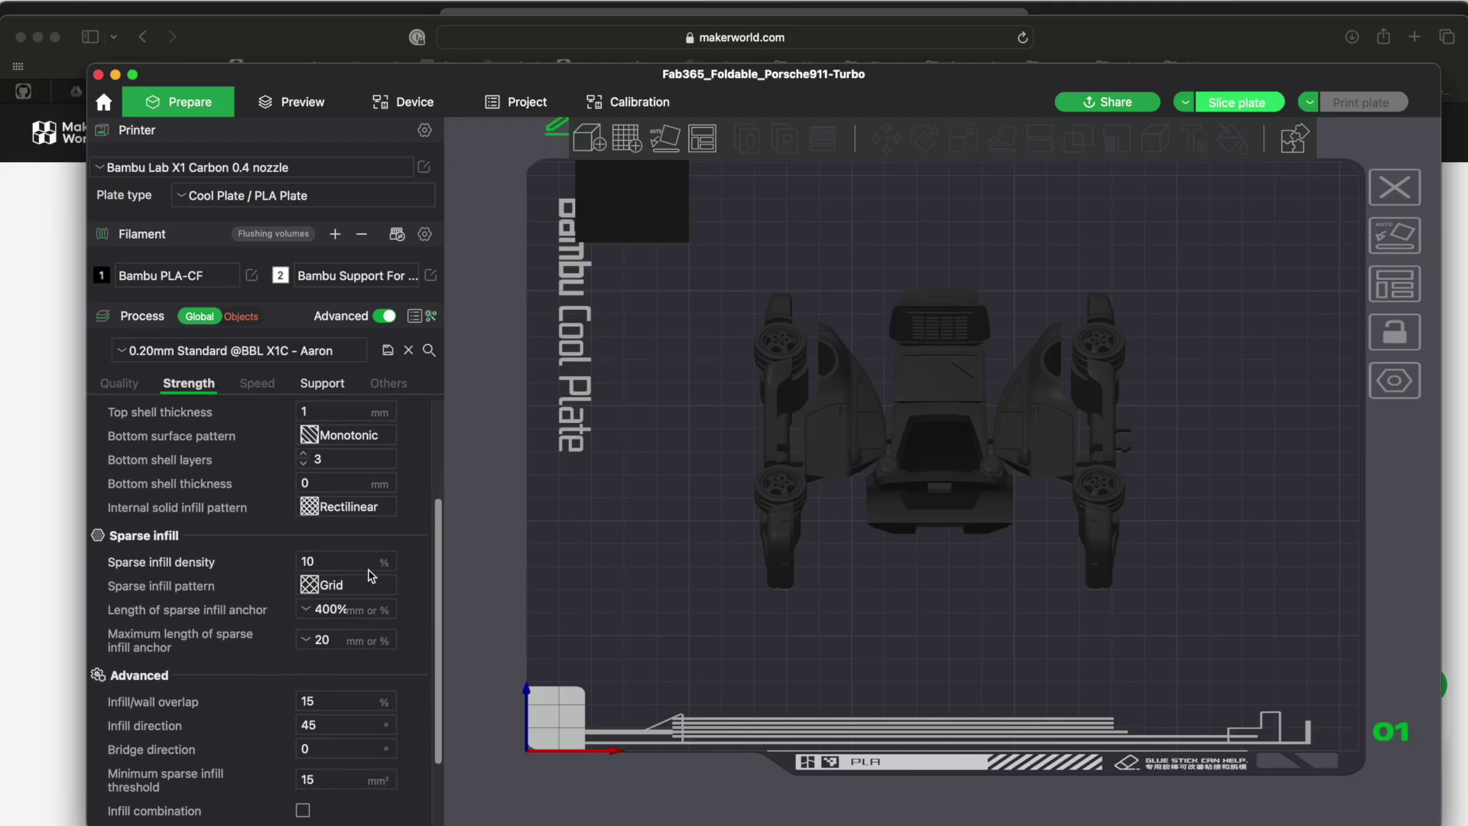
scroll(432, 636, down, 3)
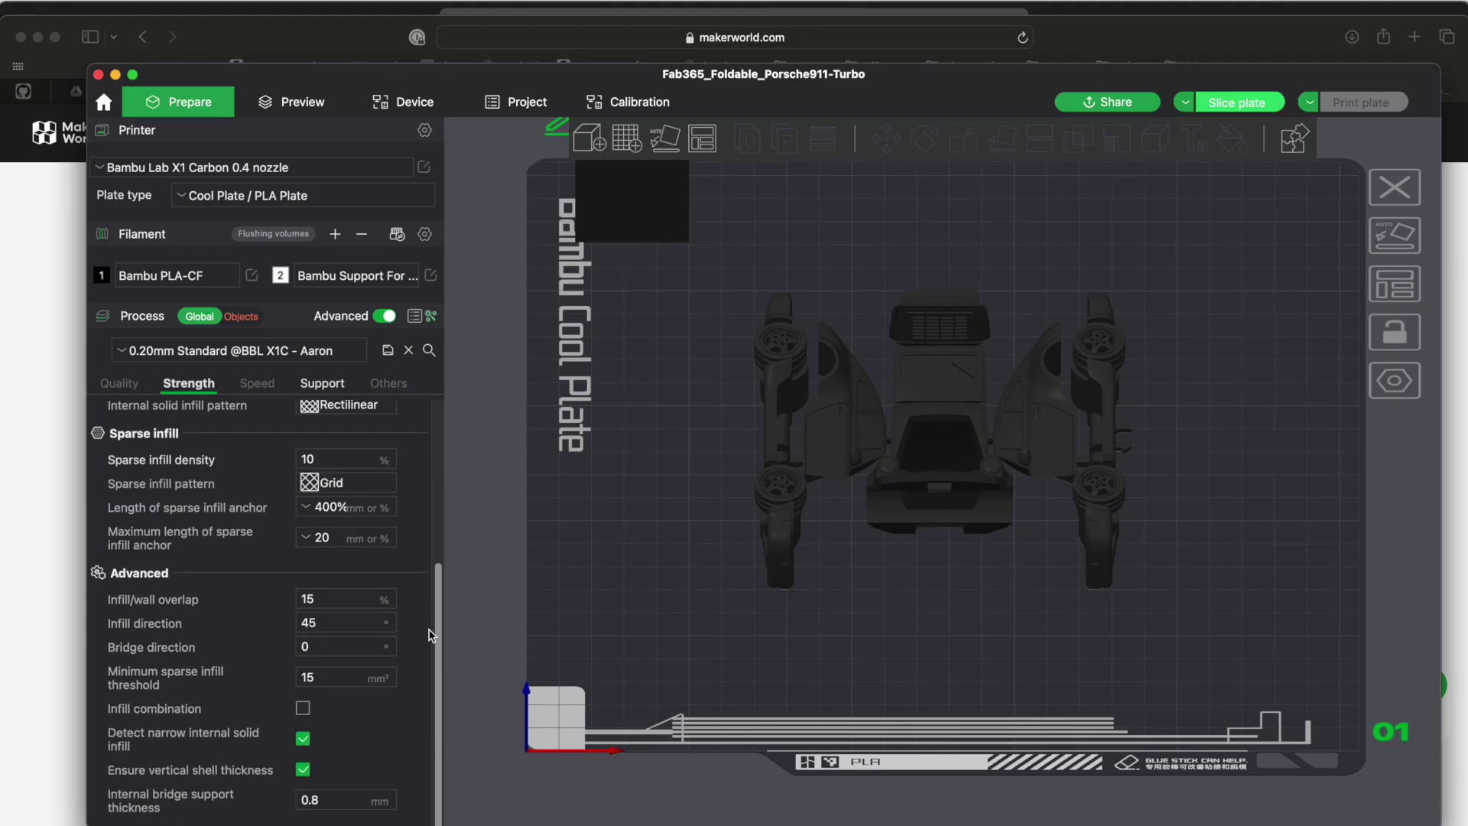
scroll(423, 640, up, 8)
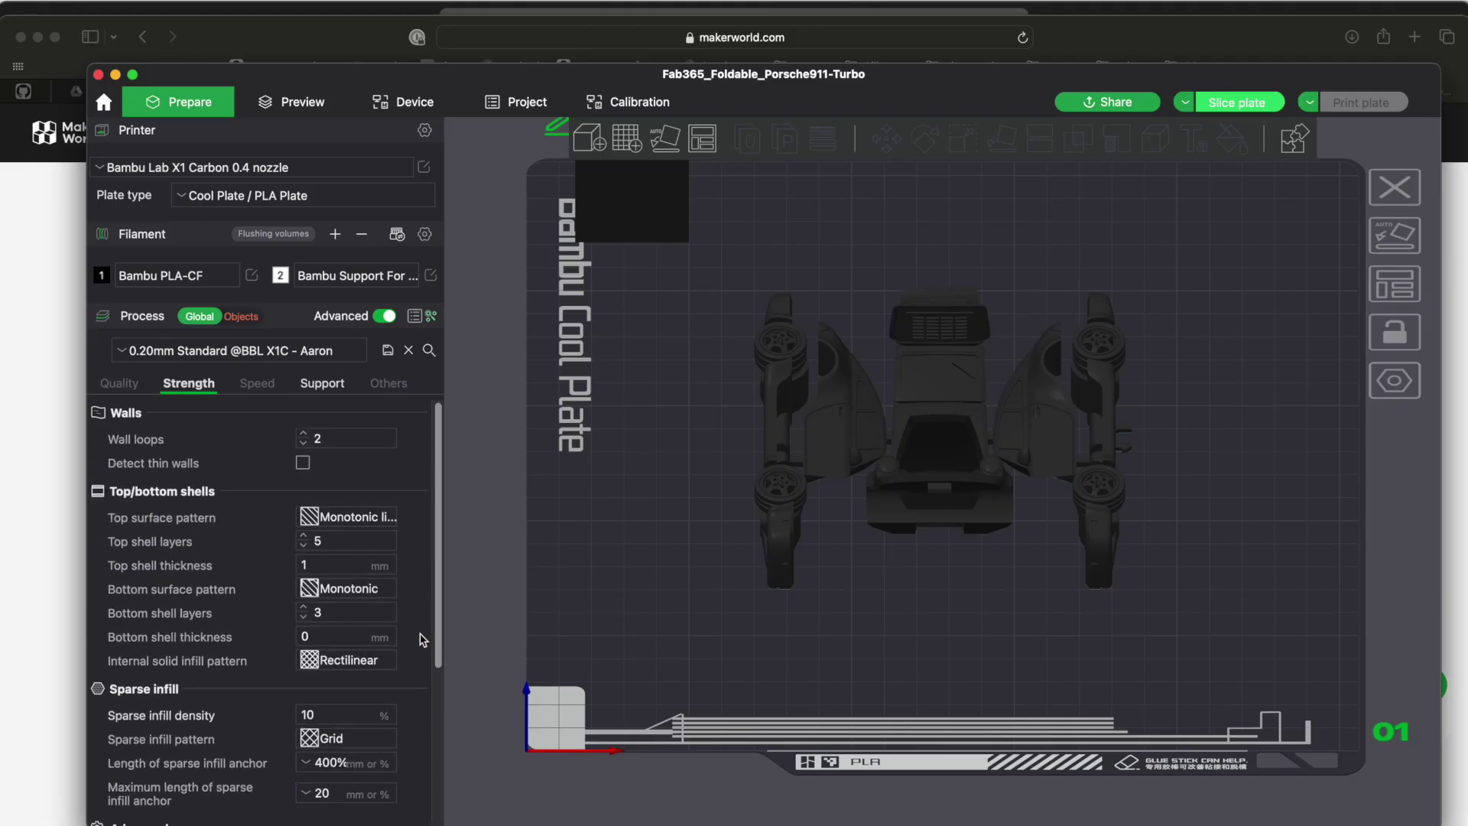
click(264, 386)
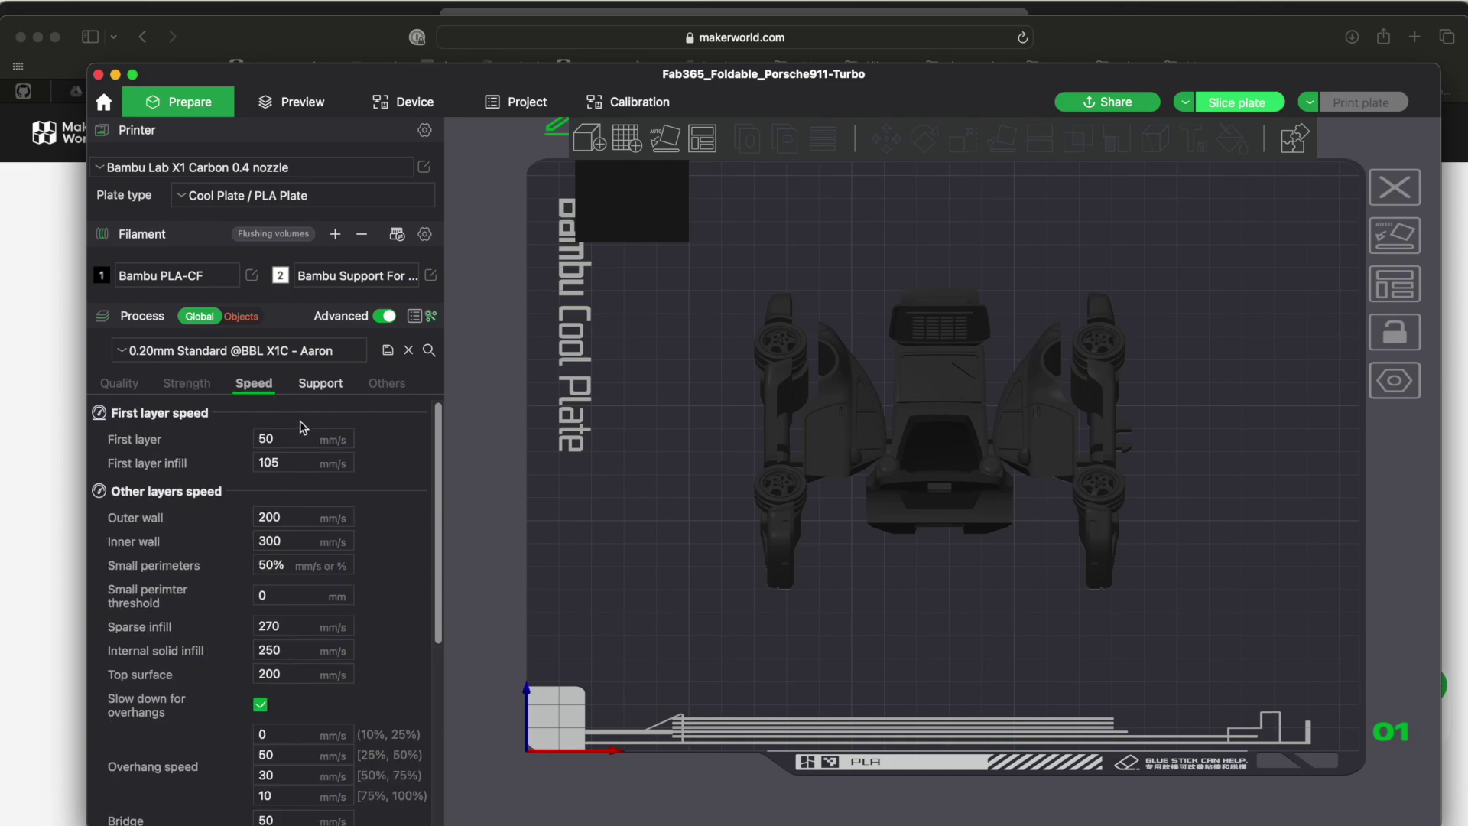
Review the preset's support settings, including the available support types, the support filaments and the advanced tree support values
click(329, 391)
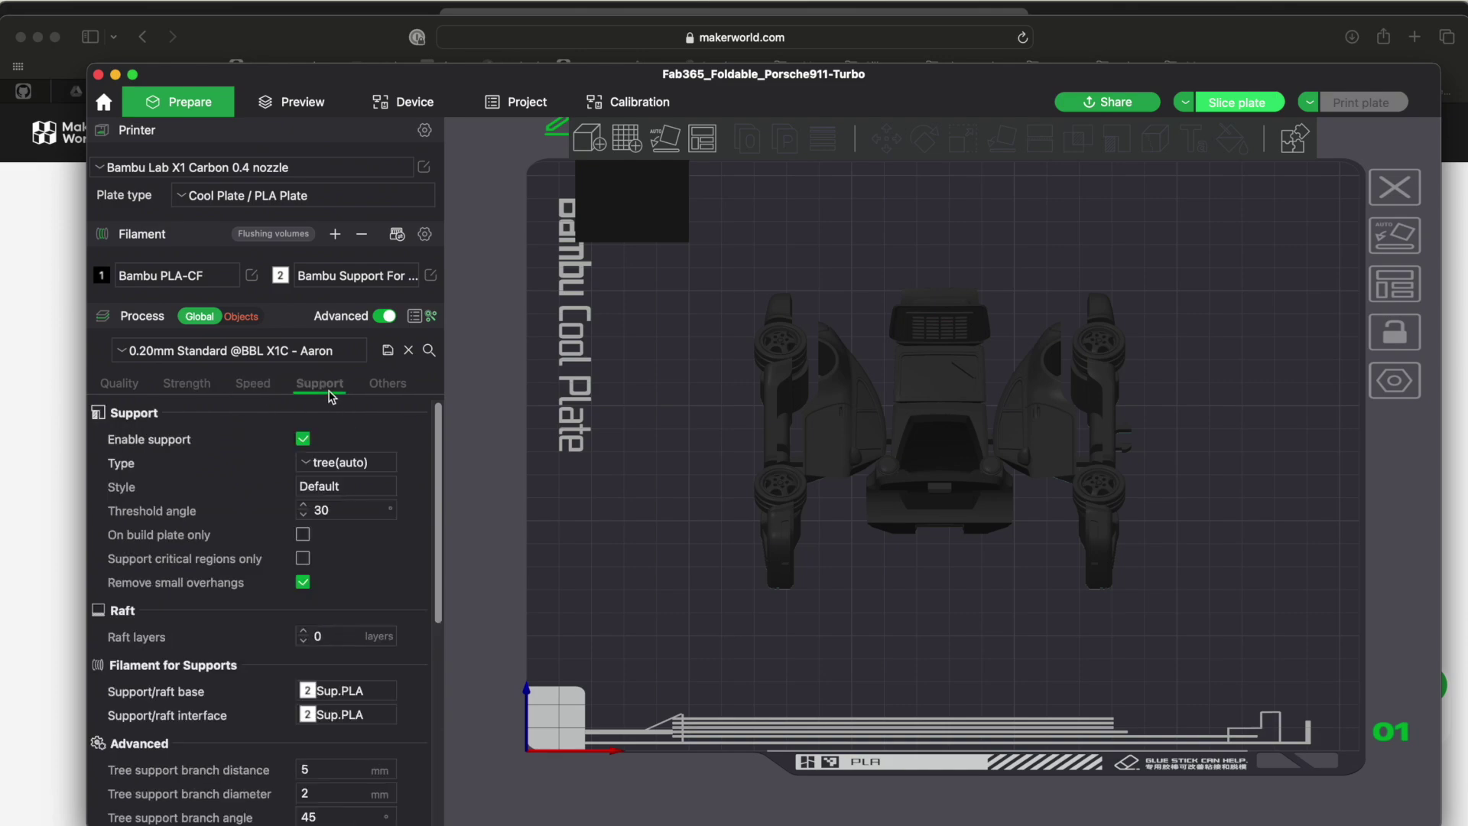
click(306, 472)
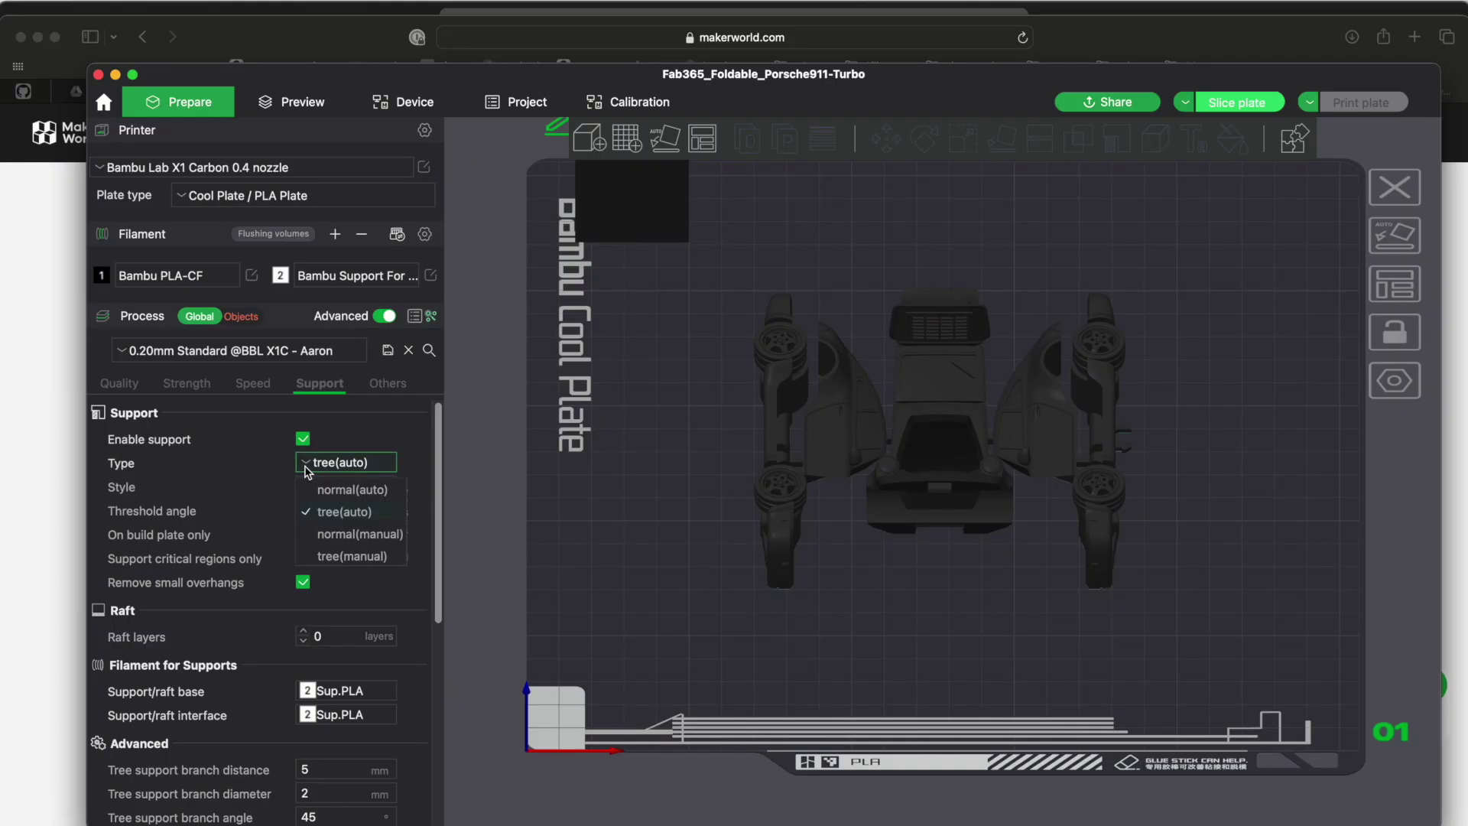
click(306, 472)
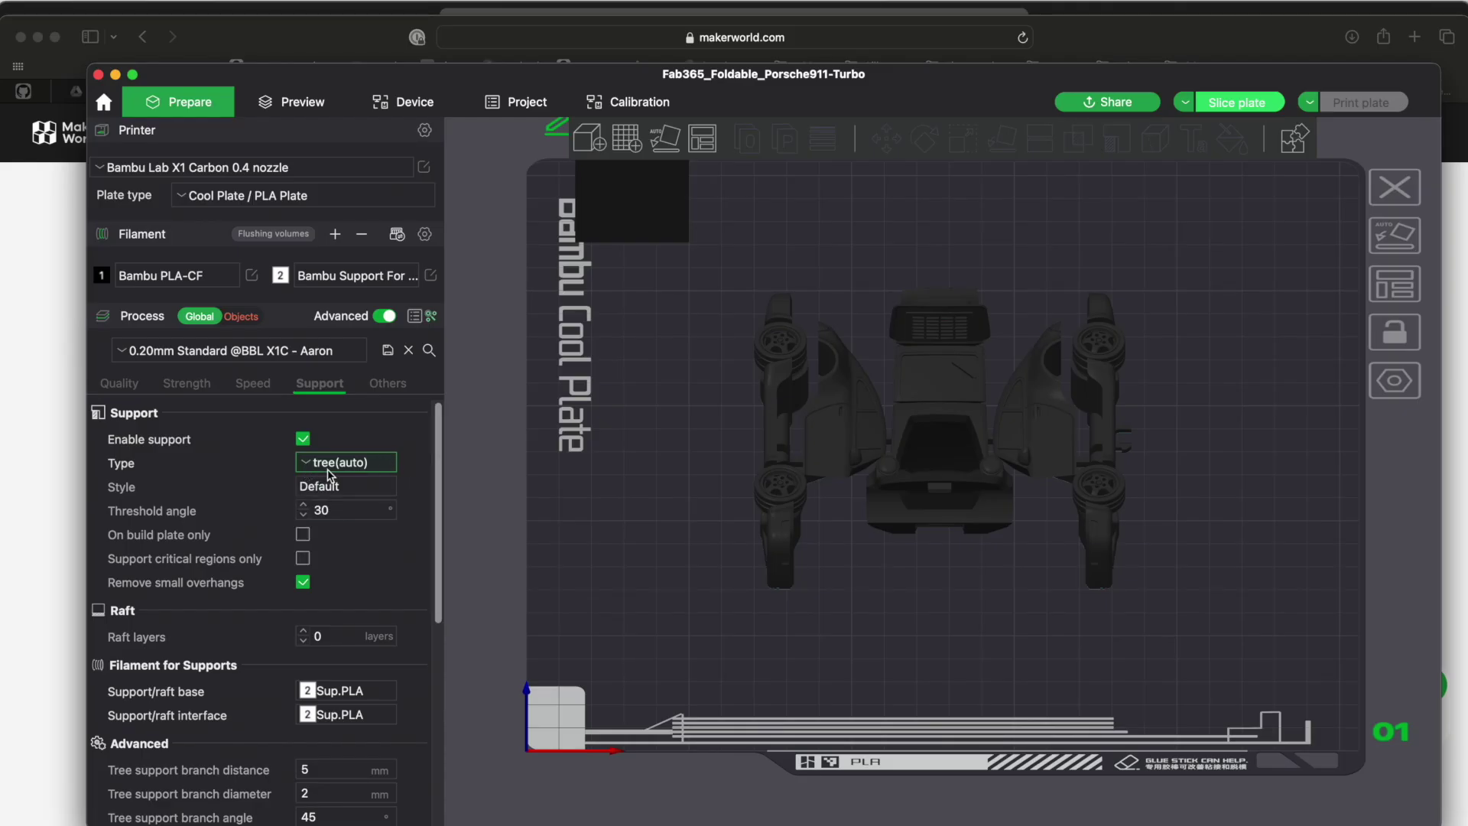
click(315, 468)
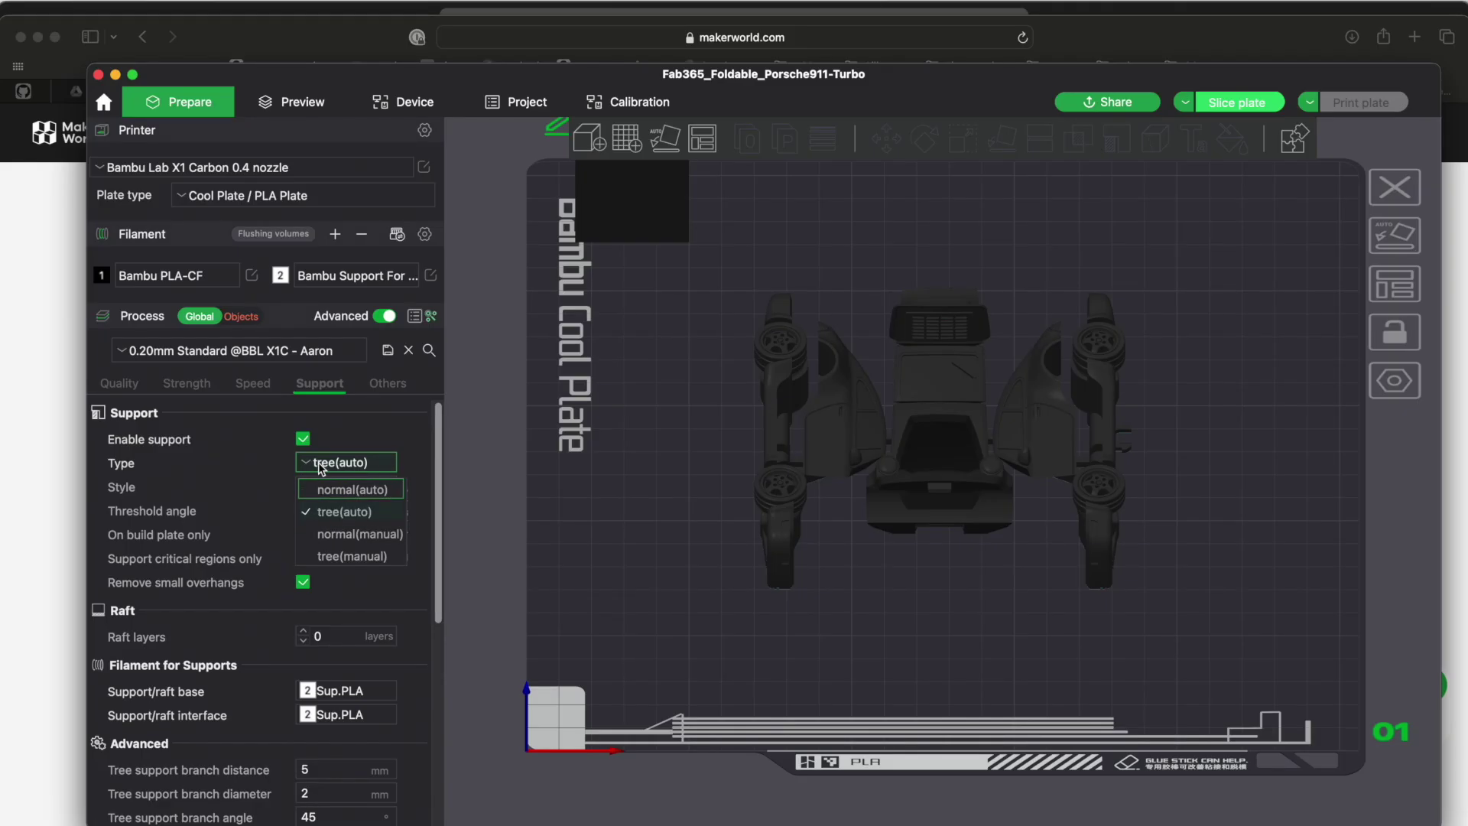
click(309, 469)
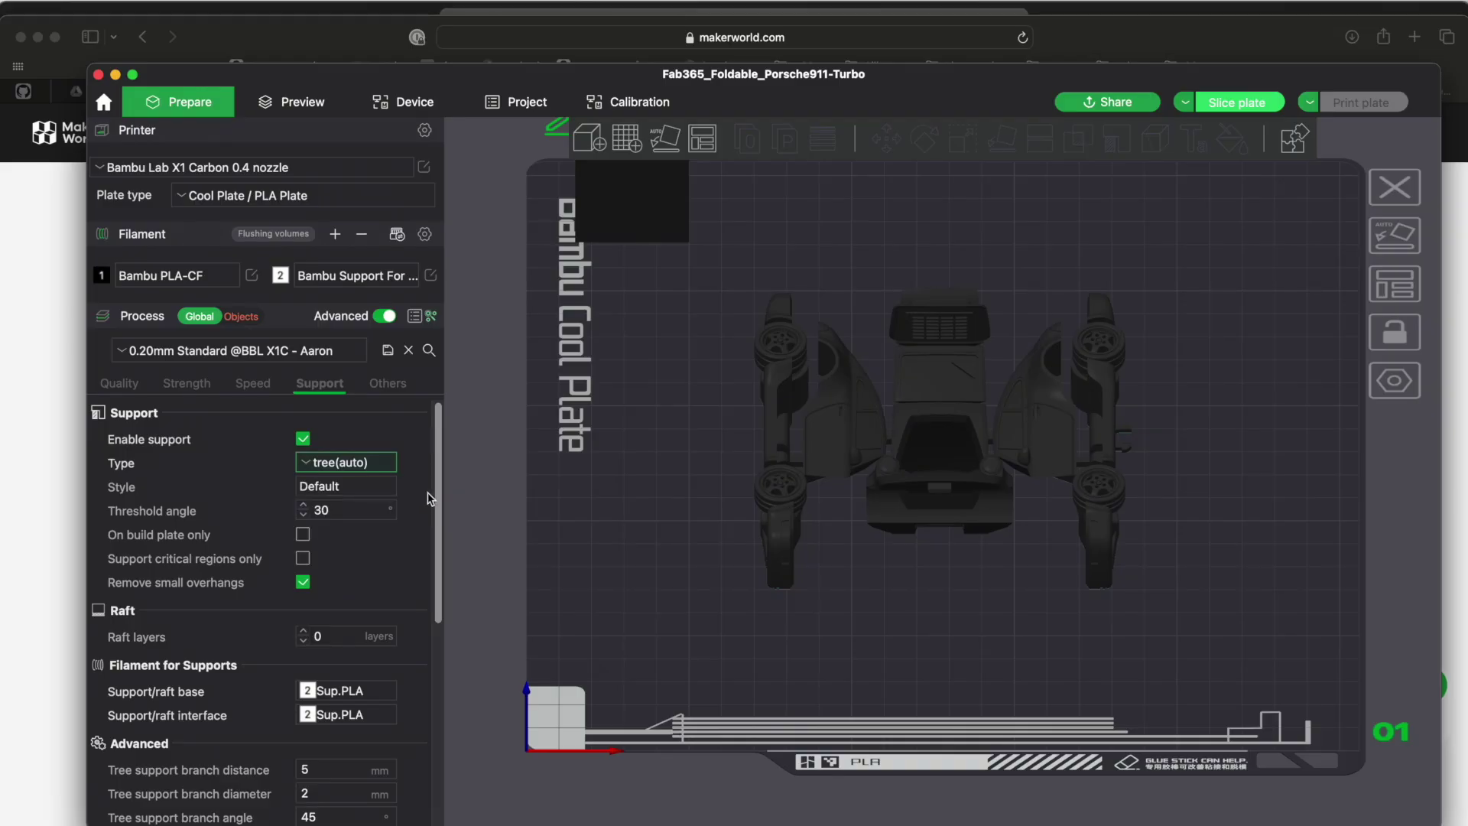
scroll(431, 499, down, 1)
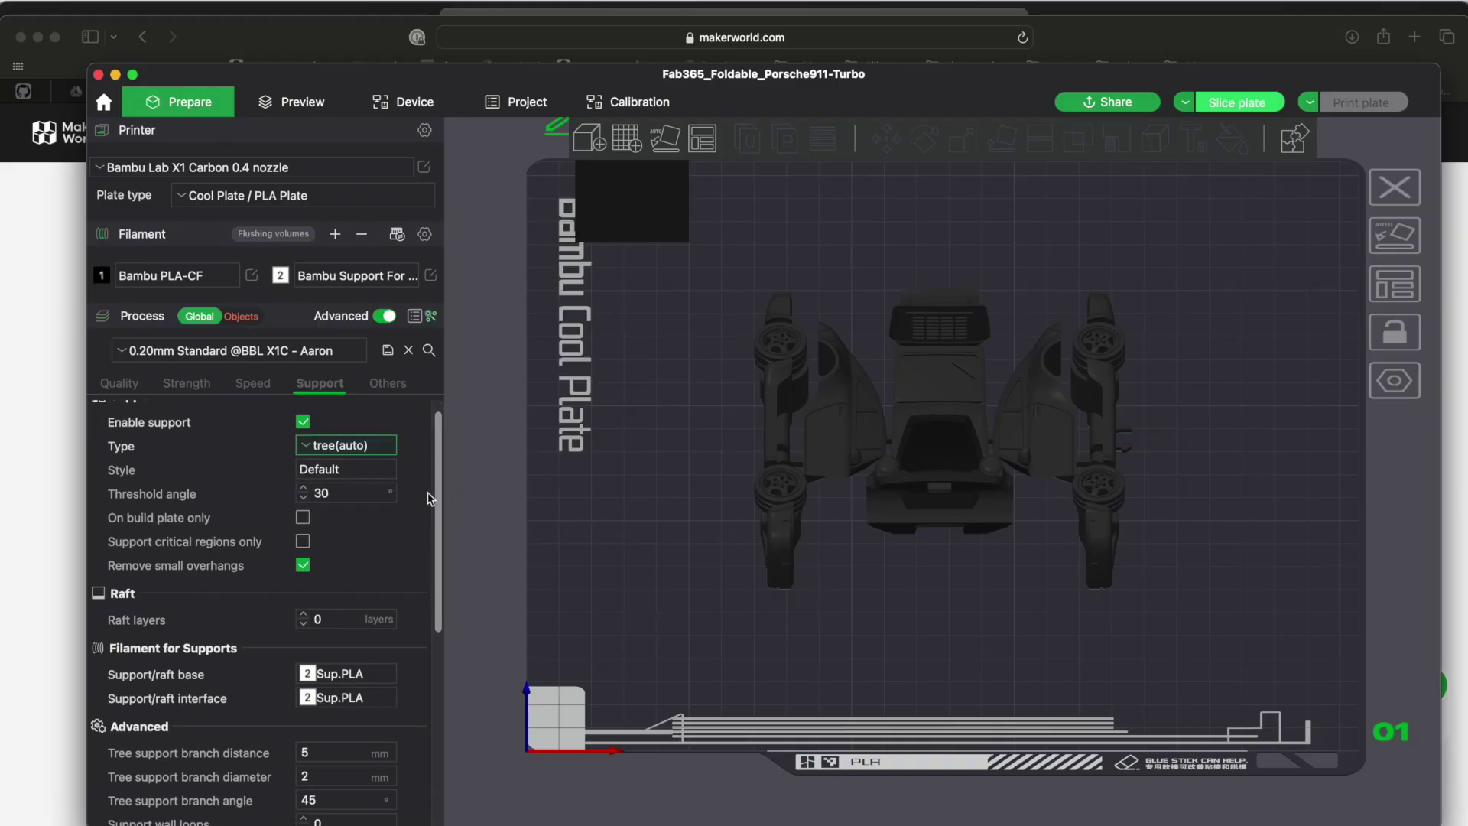
scroll(431, 499, down, 7)
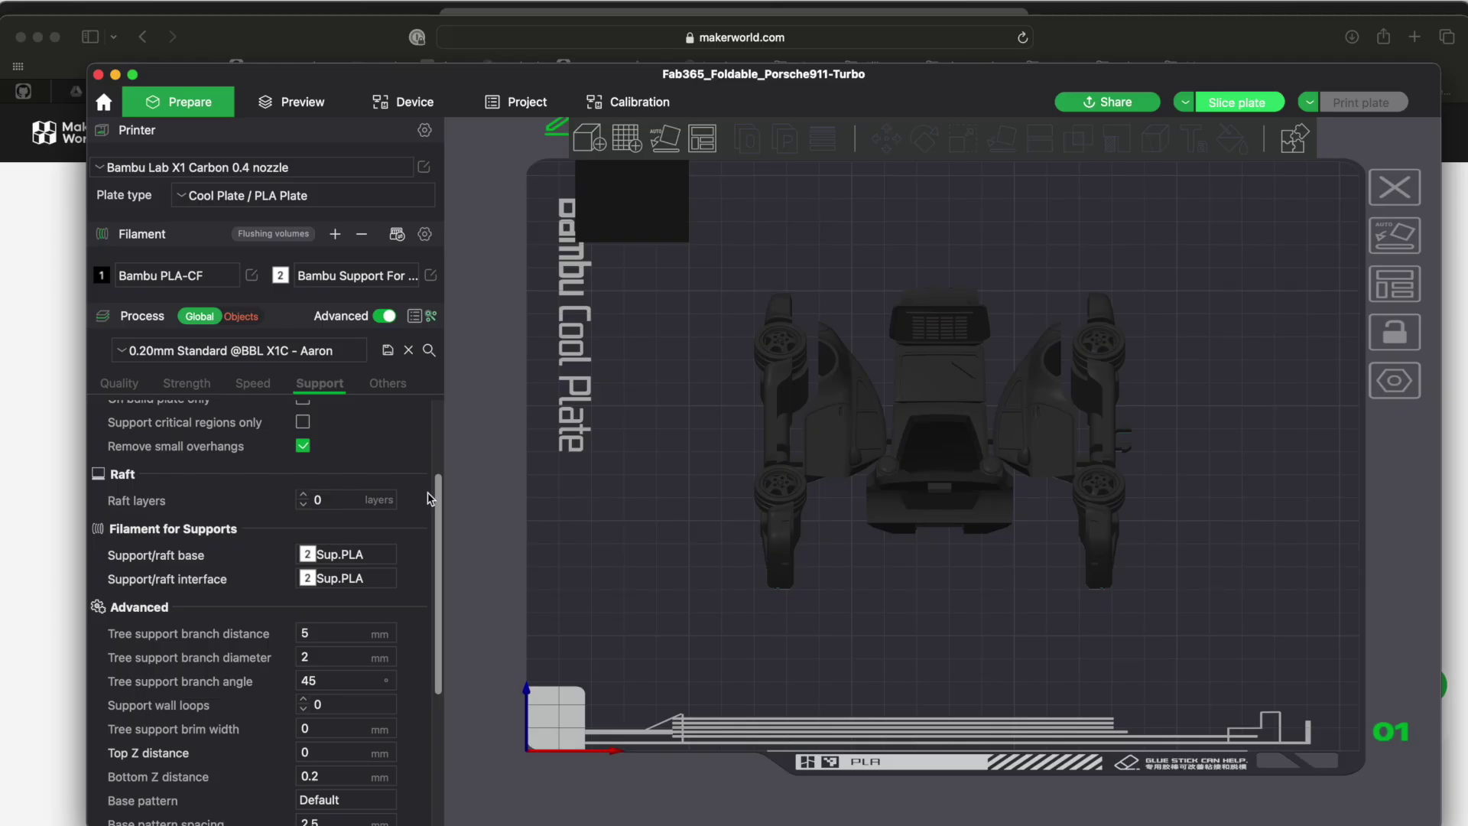
scroll(430, 499, down, 15)
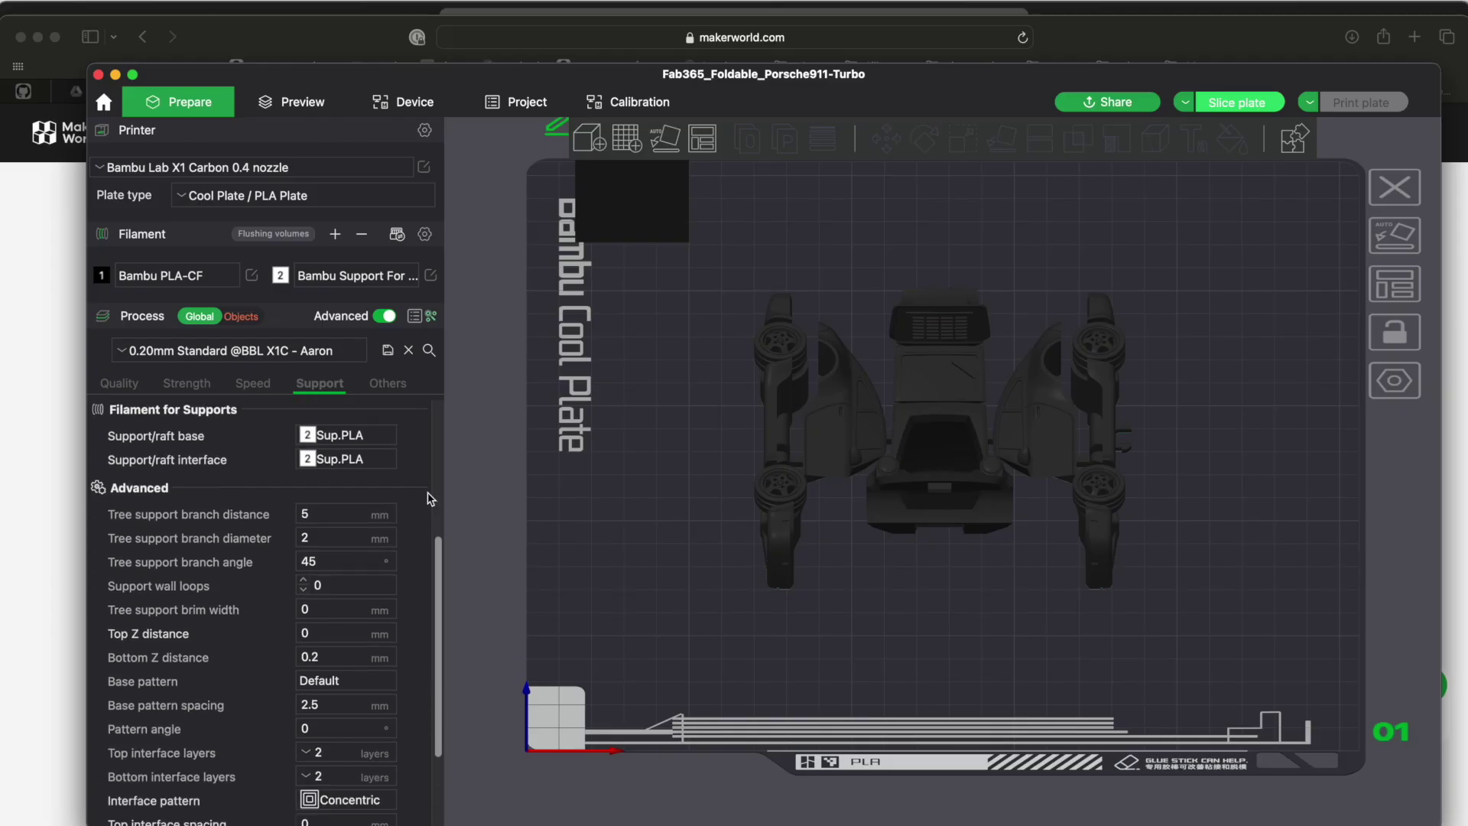
scroll(431, 498, up, 20)
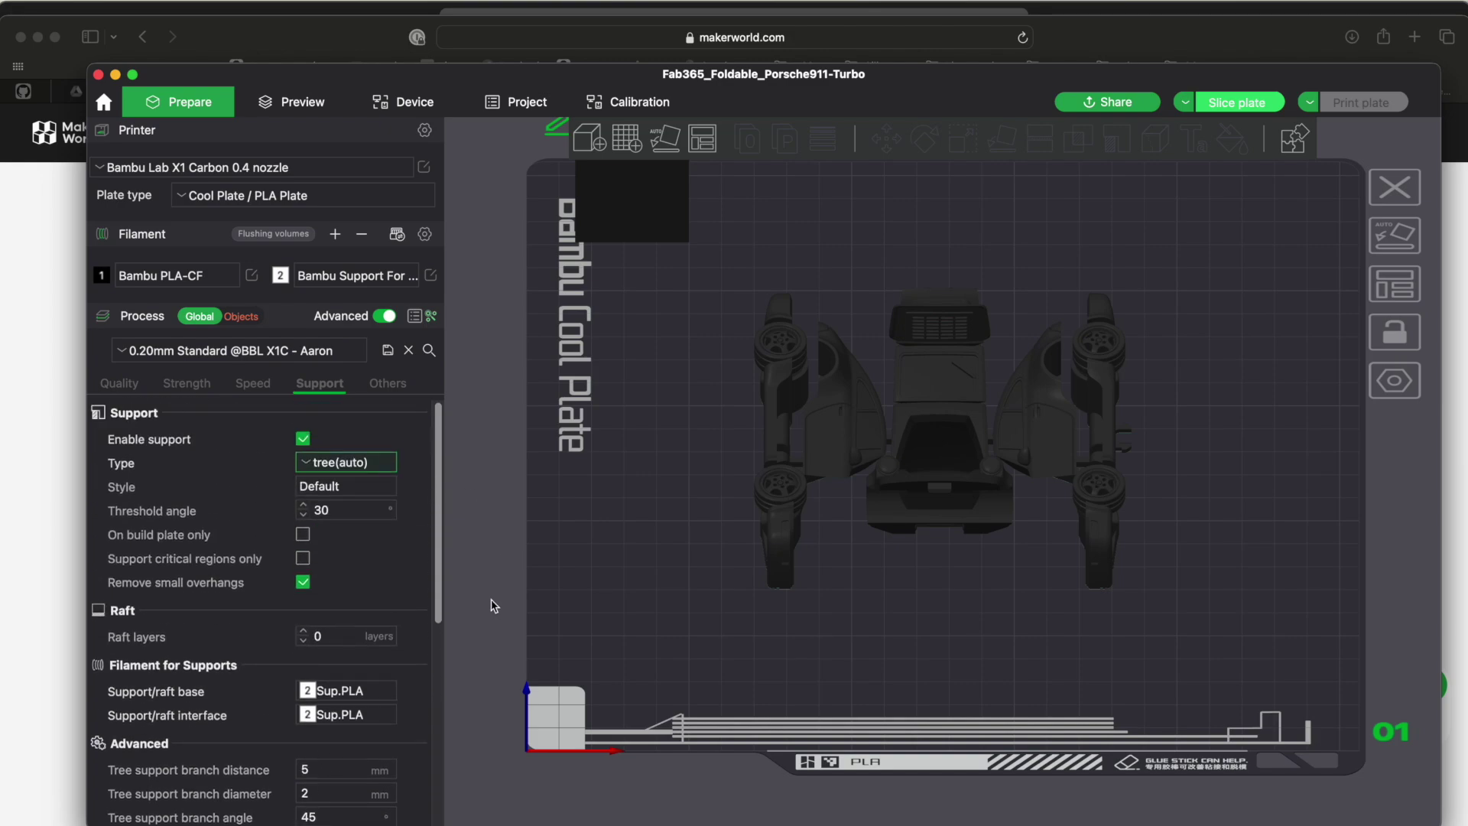
Select the Porsche model, start support painting on it and bring its underside into view
right_drag(491, 593, 476, 618)
drag(479, 623, 625, 711)
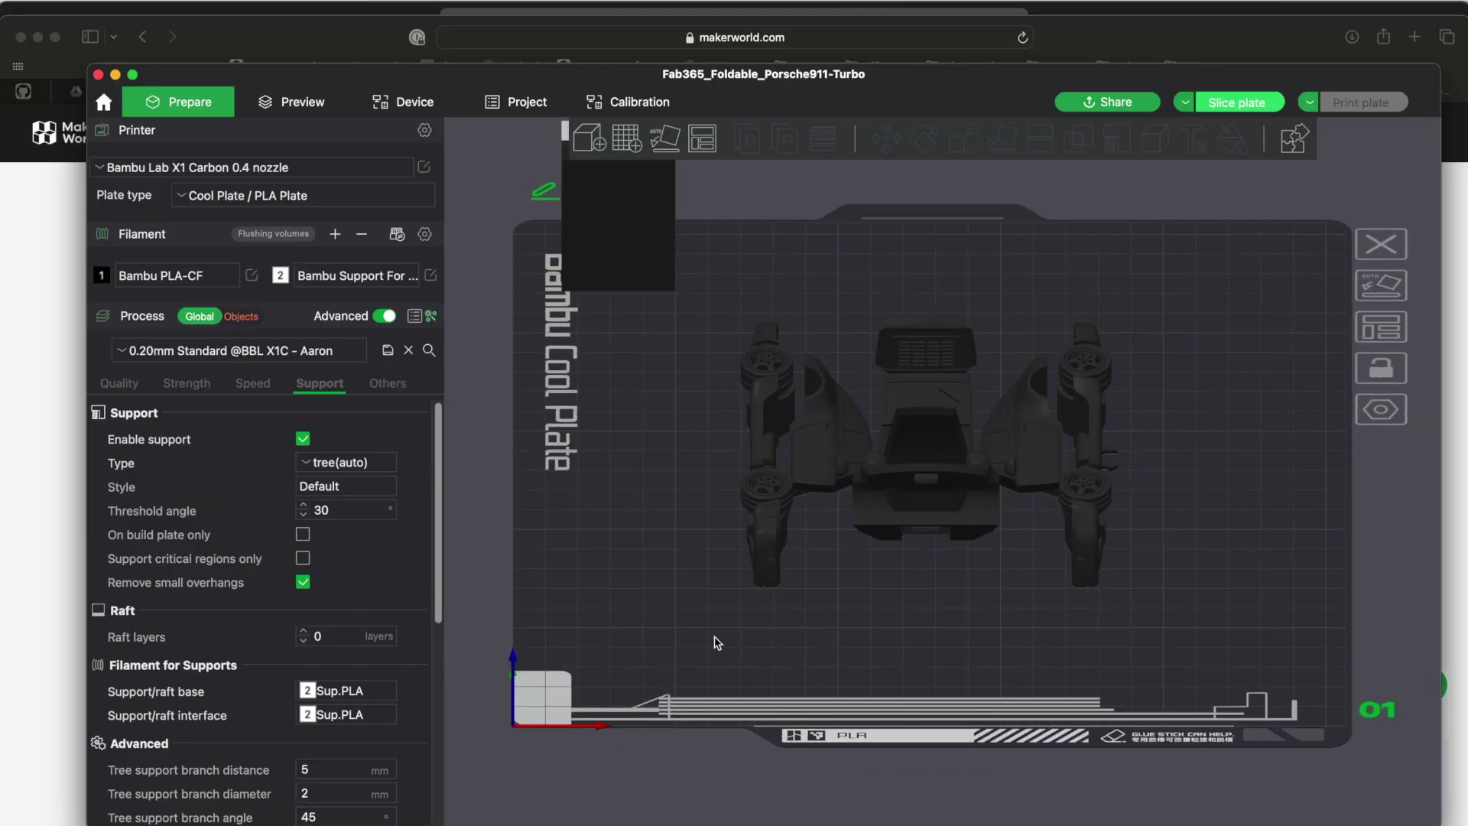
click(900, 497)
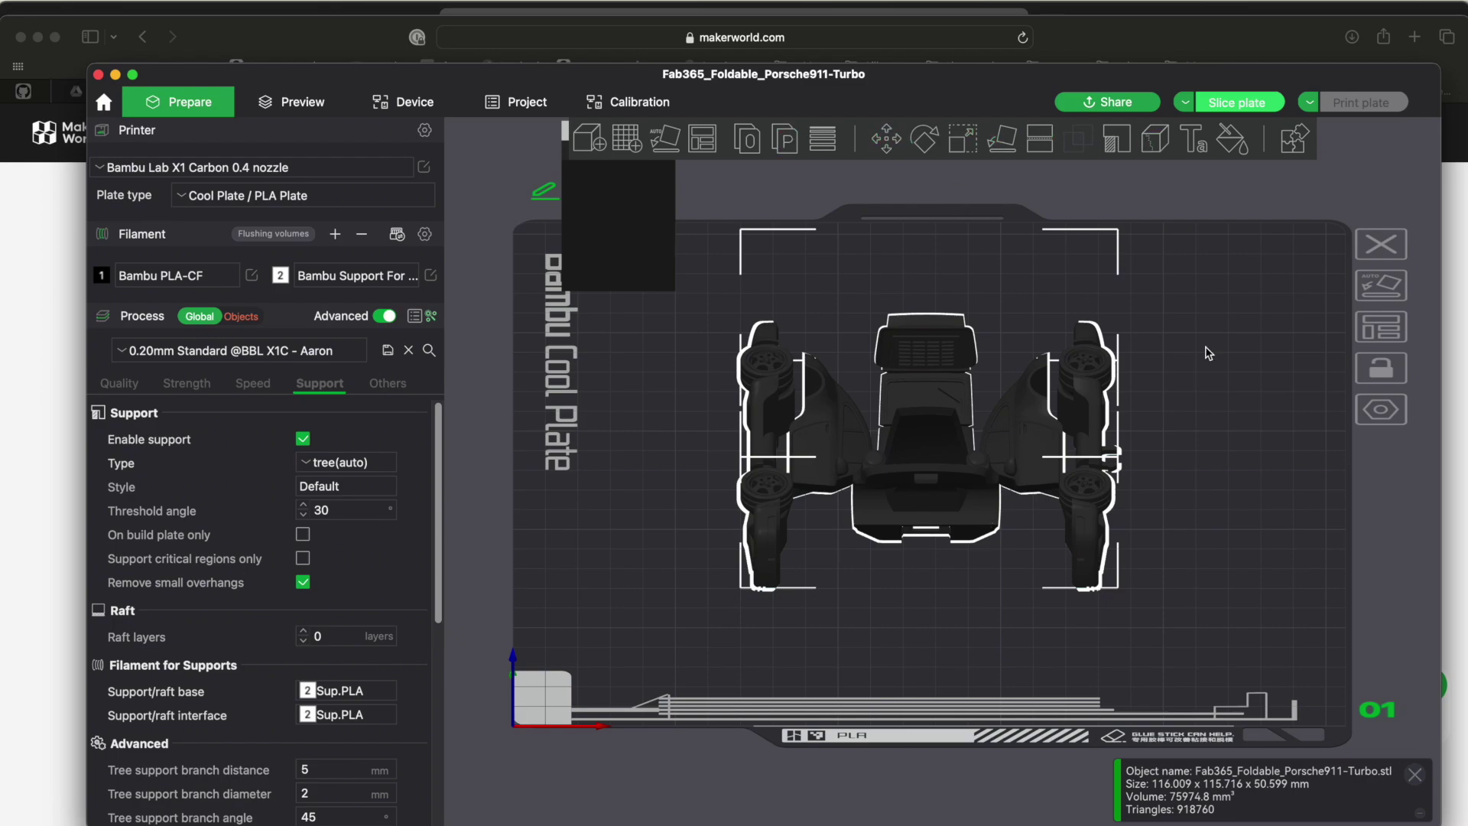
click(1186, 366)
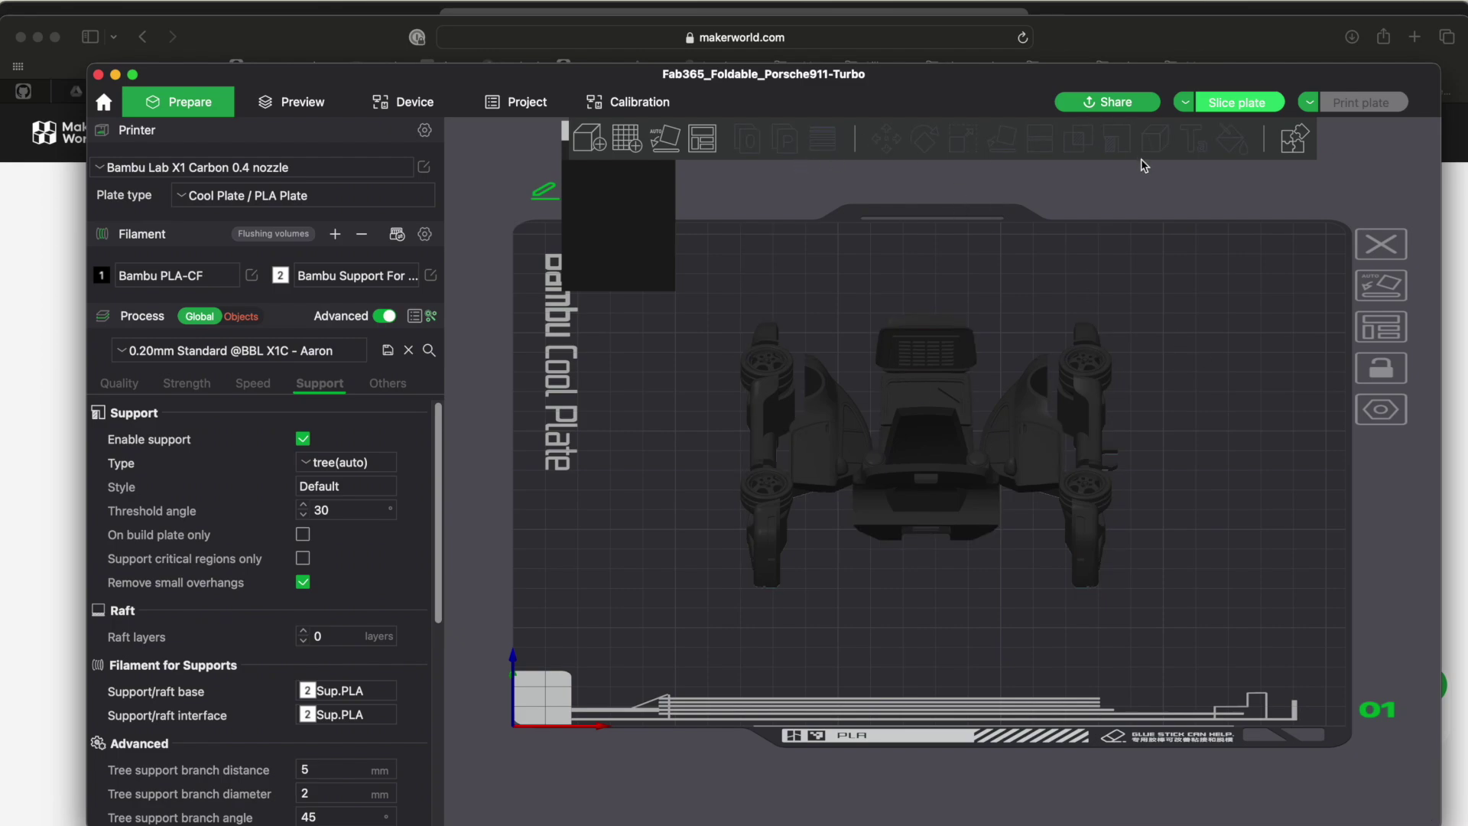
click(1009, 457)
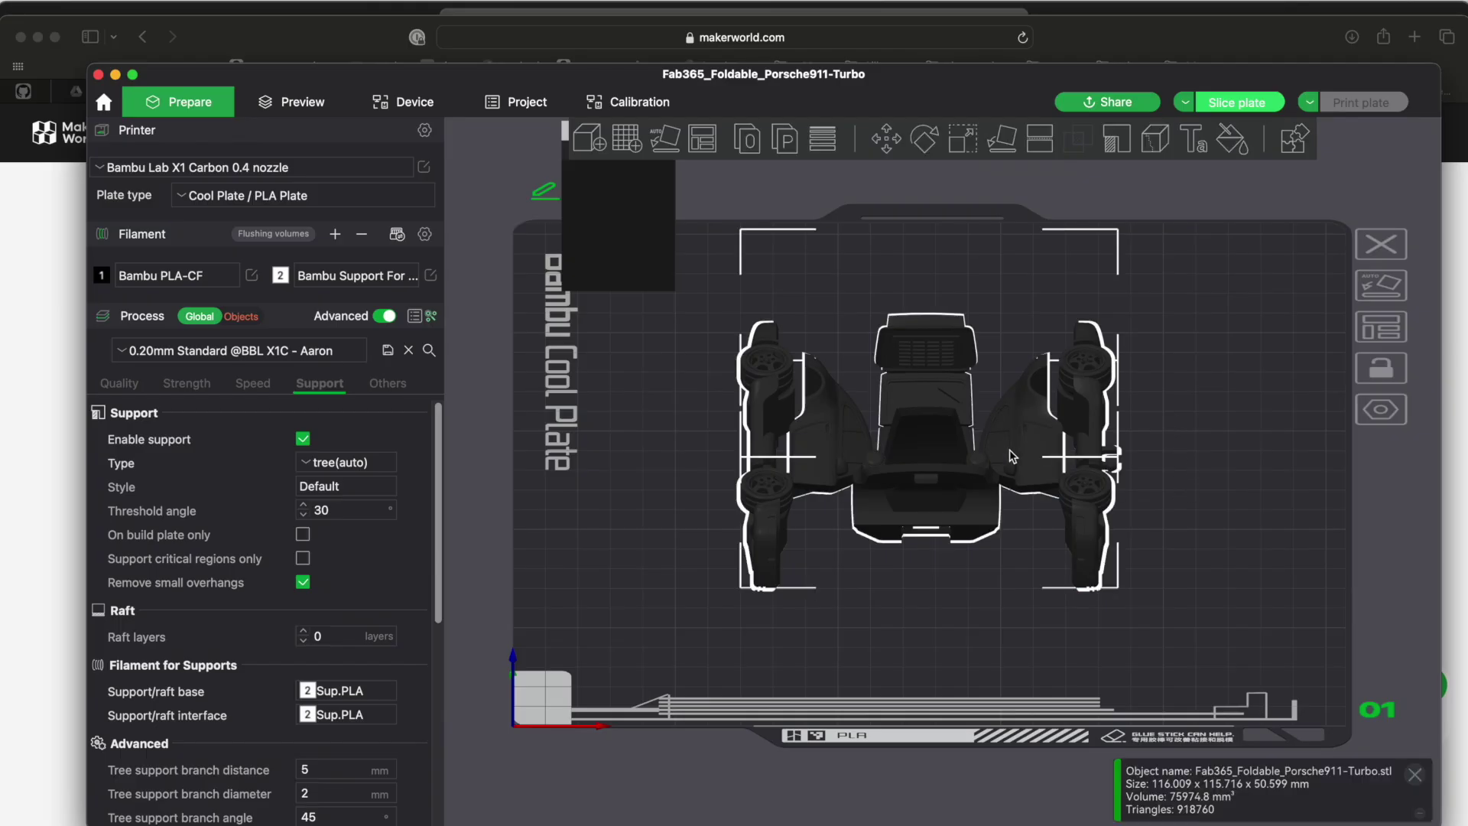
click(1116, 143)
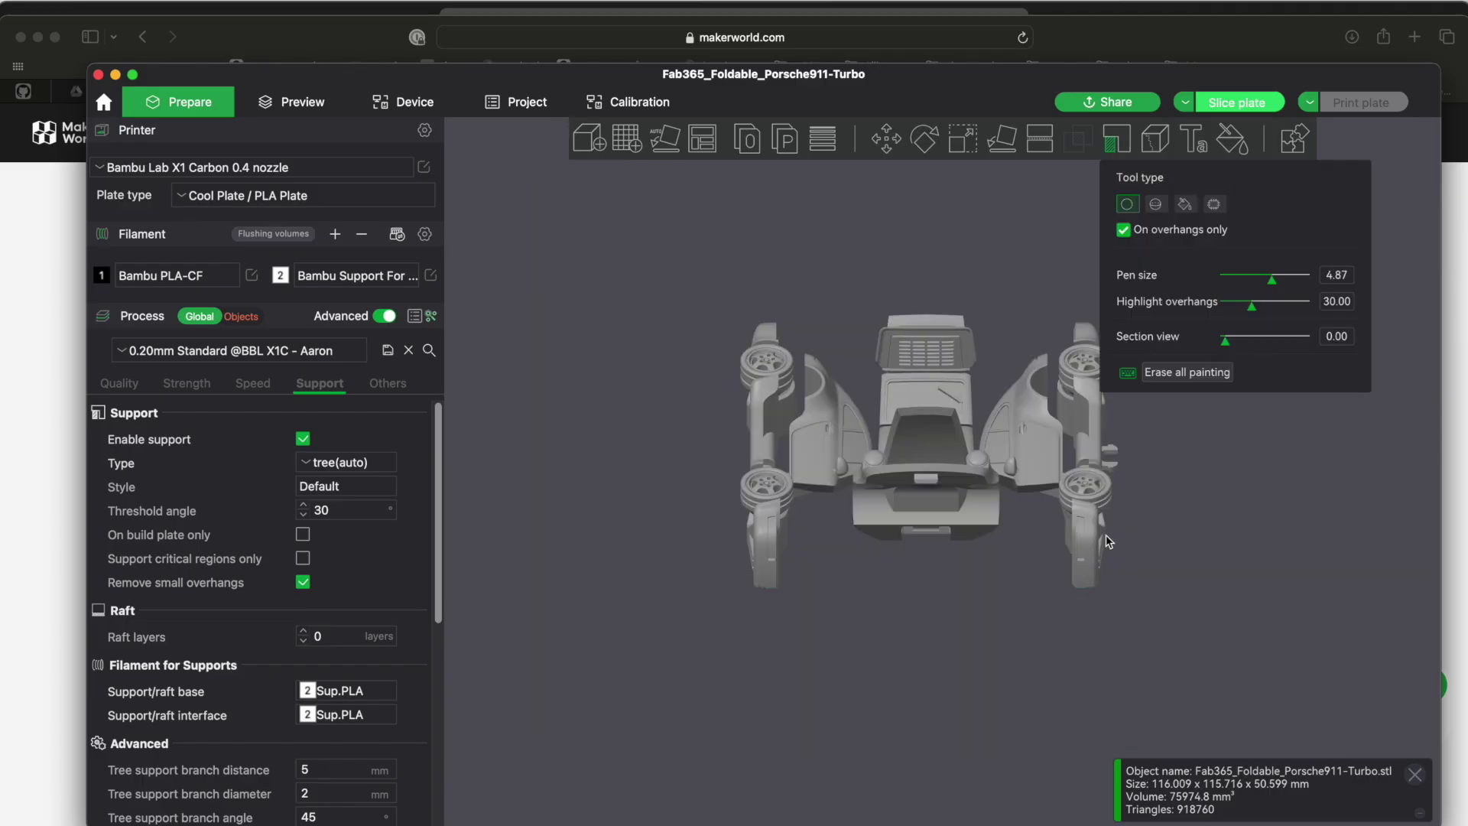
mouse_move(1086, 615)
mouse_down()
mouse_move(1076, 556)
mouse_move(1095, 581)
mouse_move(1080, 608)
mouse_move(1114, 610)
mouse_move(1121, 634)
mouse_move(1116, 548)
mouse_up()
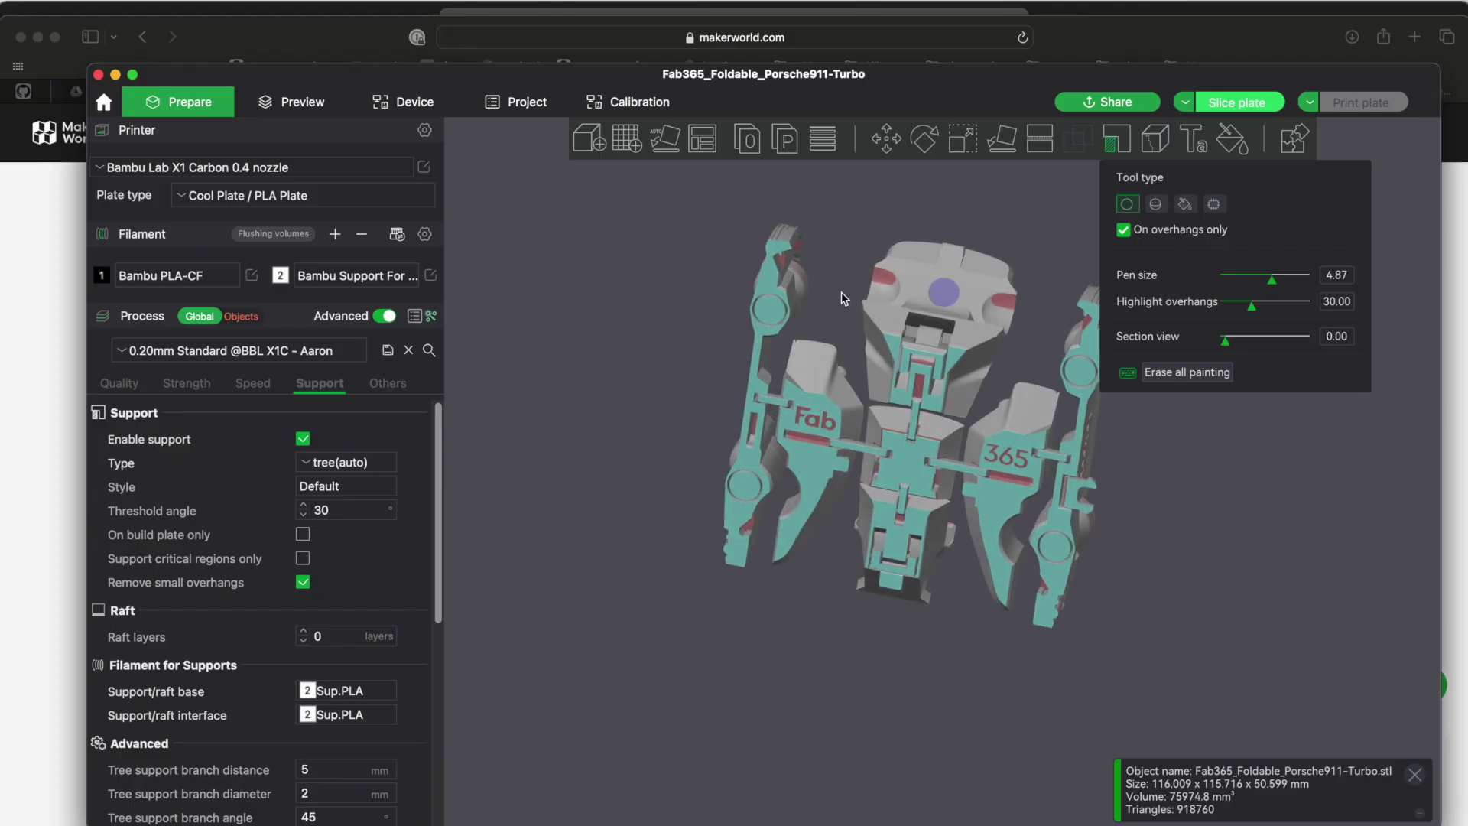
Check the highlighted overhangs on the model's underside and set the support type to tree(manual), pen size 5.10 and highlight overhangs 0.00
click(205, 1)
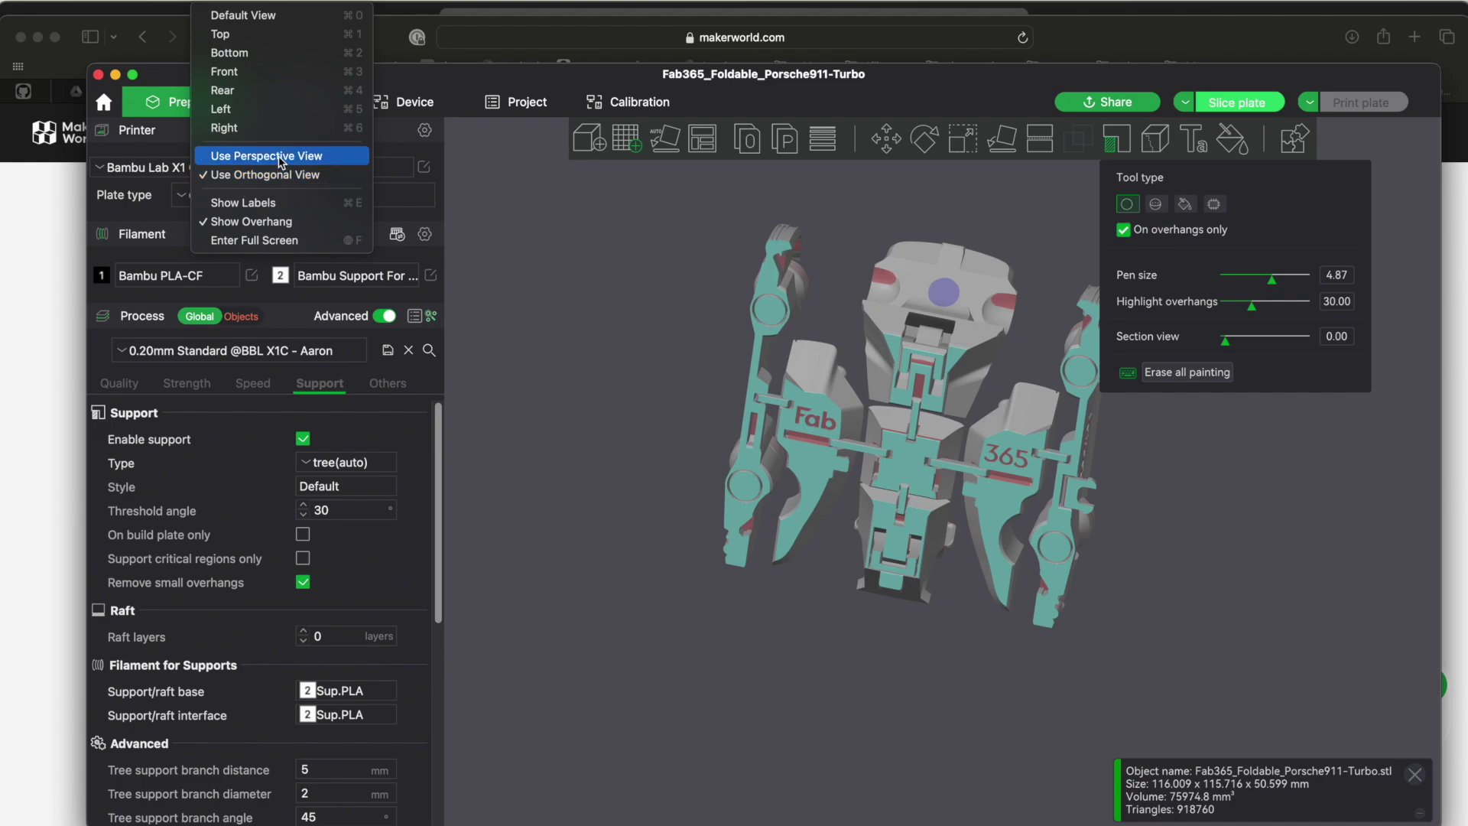
click(265, 221)
drag(650, 306, 985, 330)
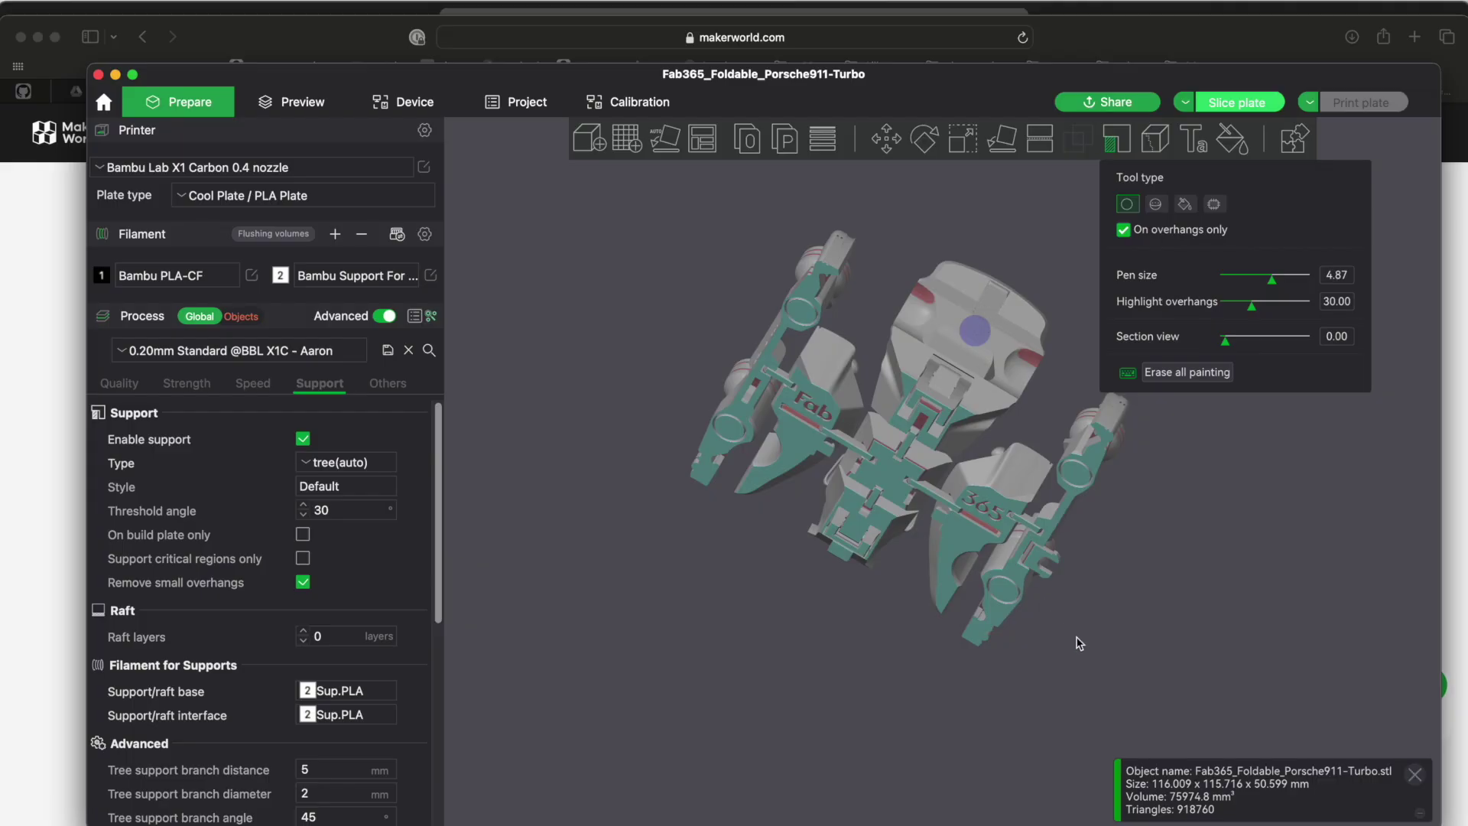
drag(1084, 643, 1093, 618)
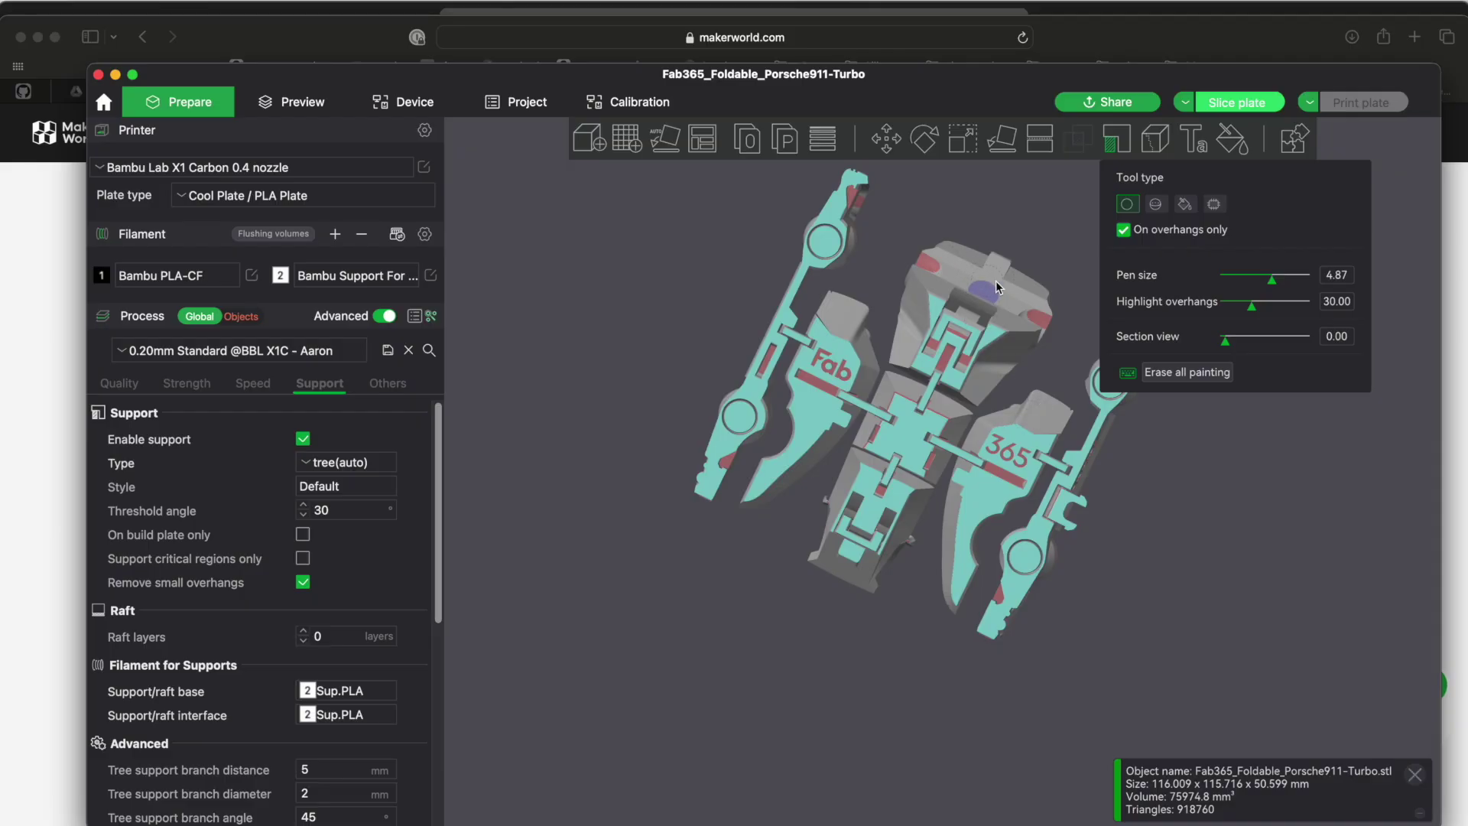
drag(1180, 538, 1197, 609)
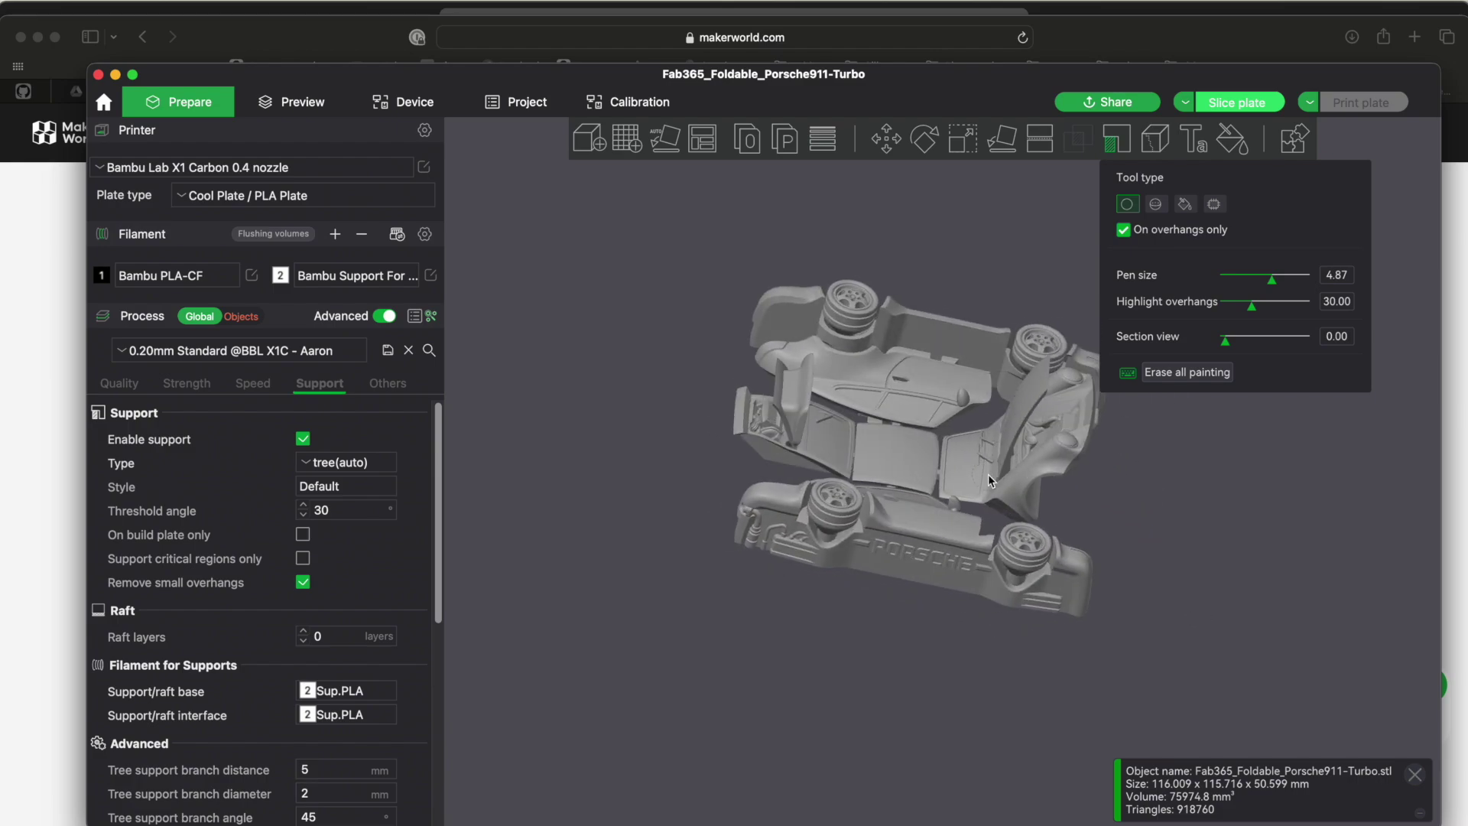
drag(1005, 700, 923, 679)
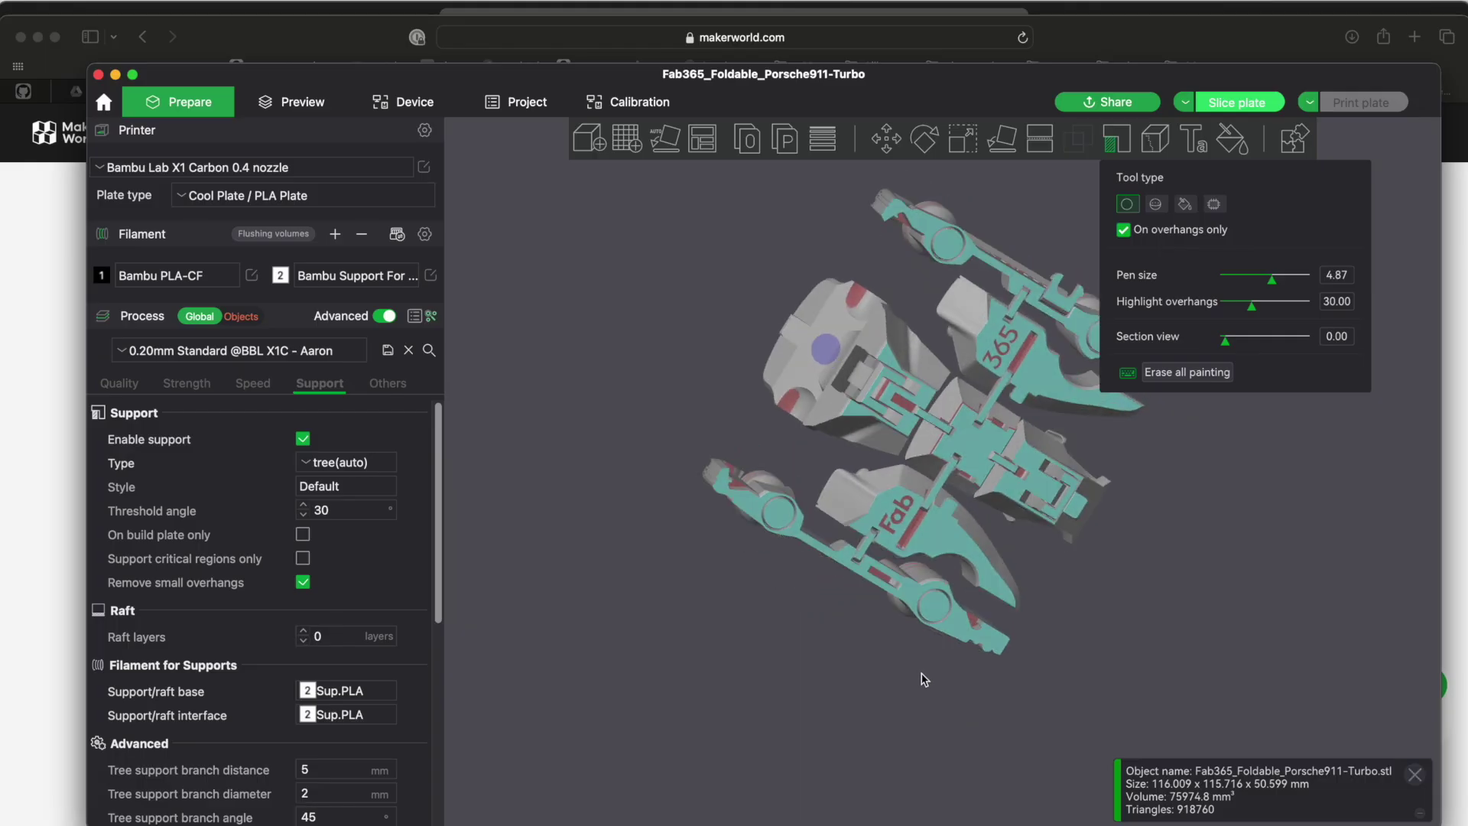
click(800, 423)
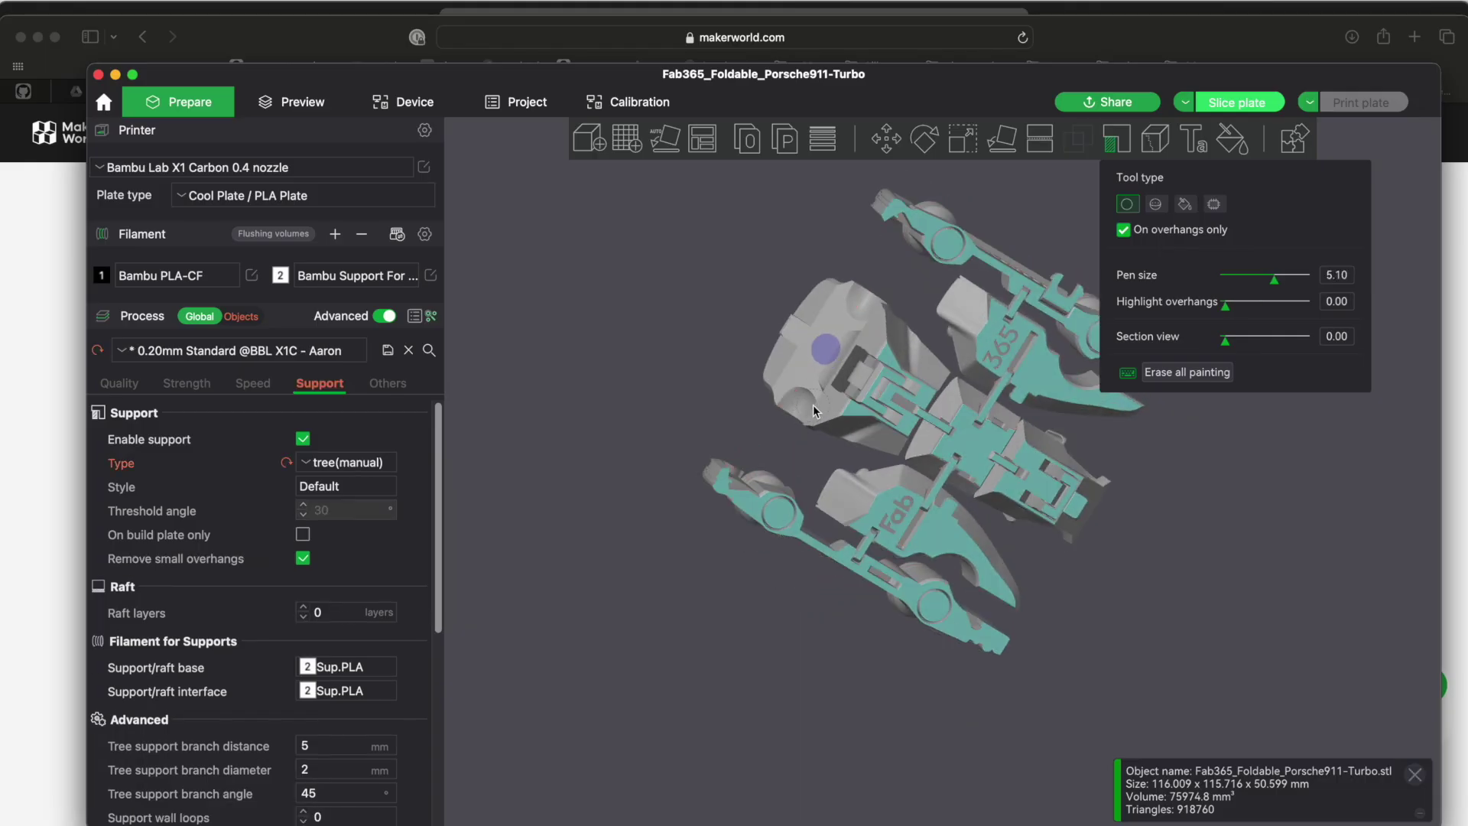
Try painting and erasing a support area on the hood's underside, paint a support blocker there and undo it
mouse_move(804, 410)
mouse_down()
mouse_move(793, 415)
mouse_move(790, 391)
mouse_up()
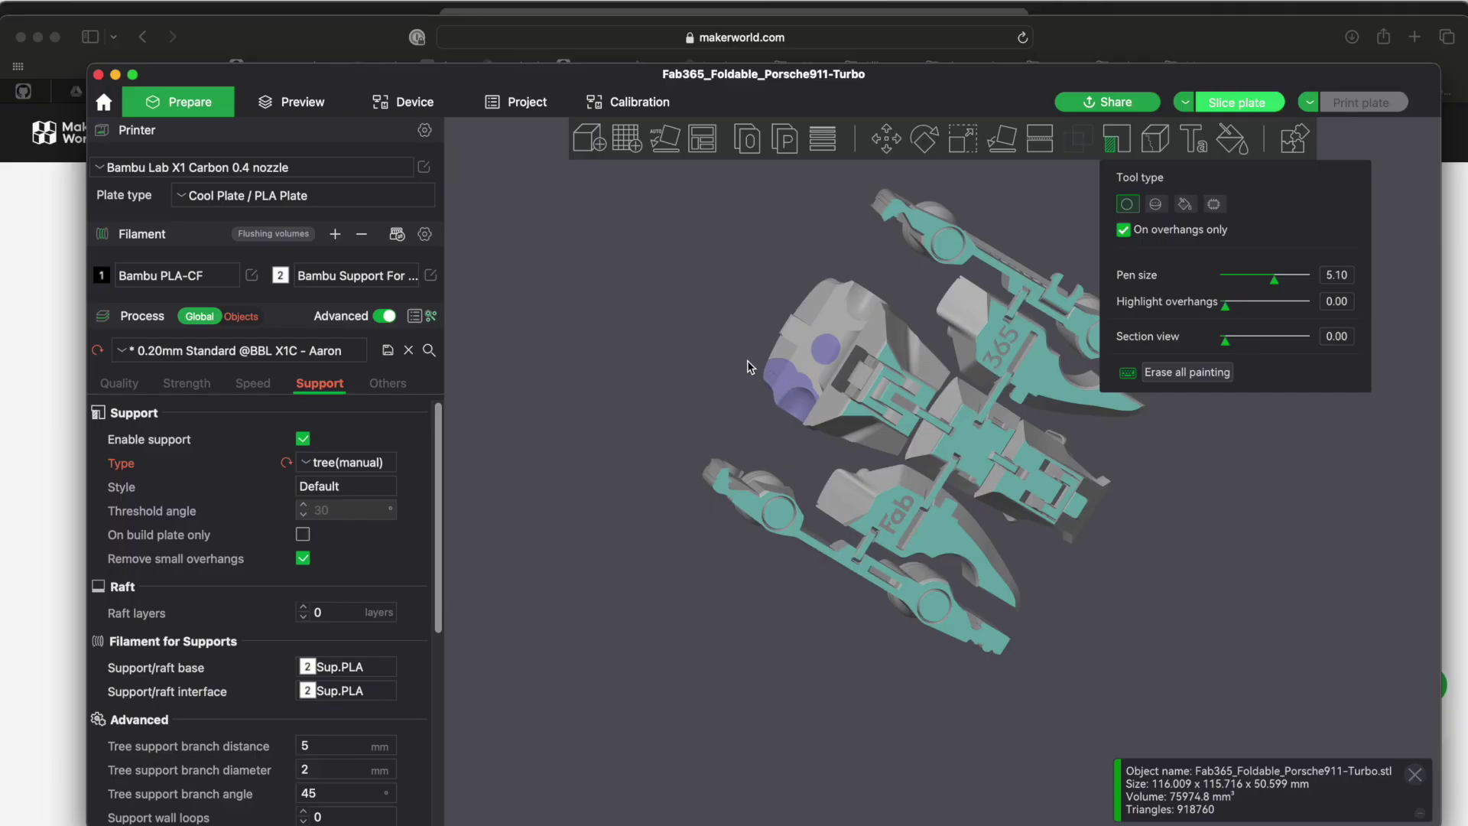
drag(752, 380, 790, 415)
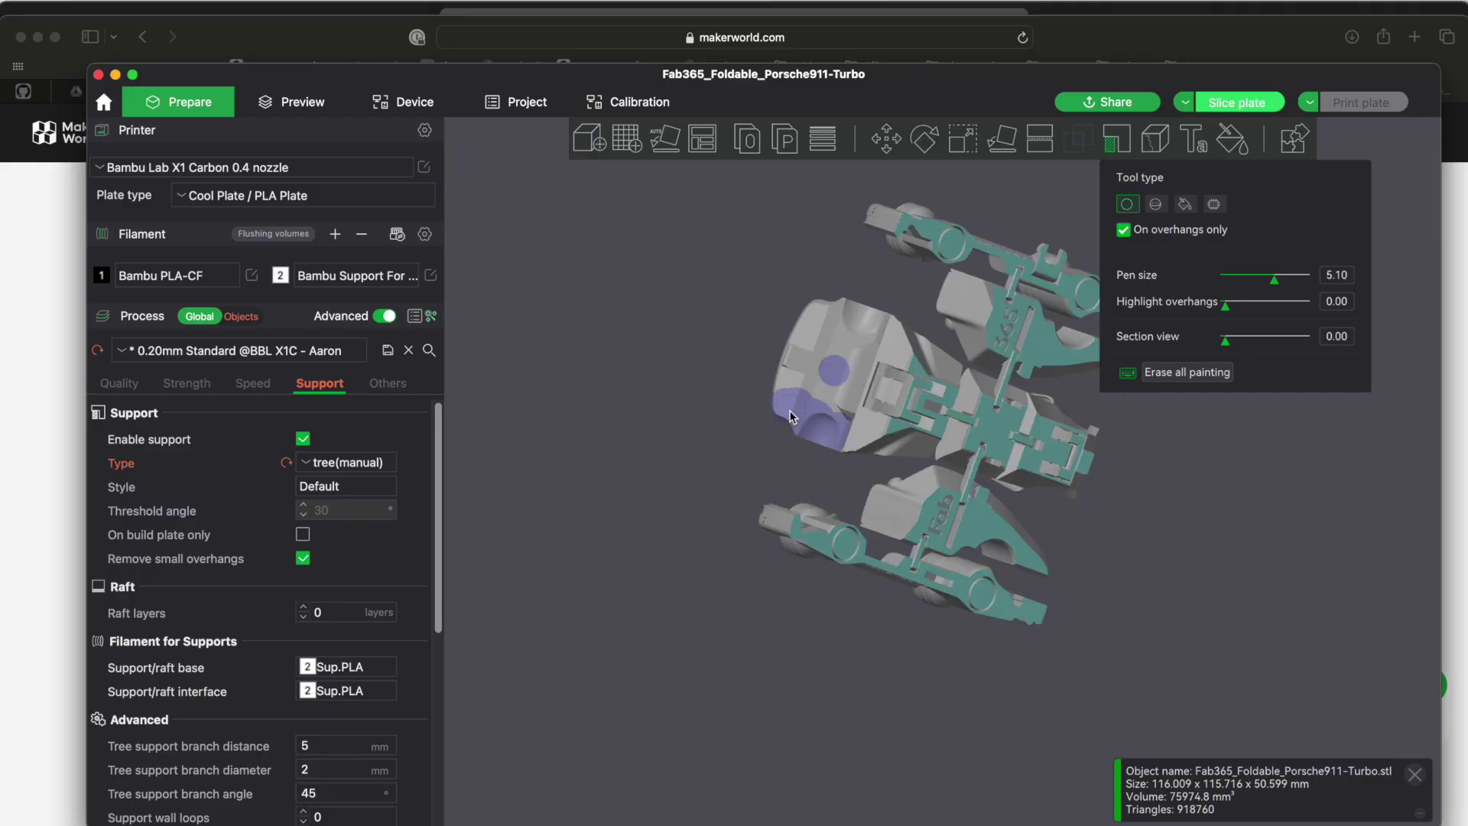
shift+click(789, 410)
shift+drag(782, 415, 794, 409)
right_click(814, 428)
right_drag(840, 428, 884, 429)
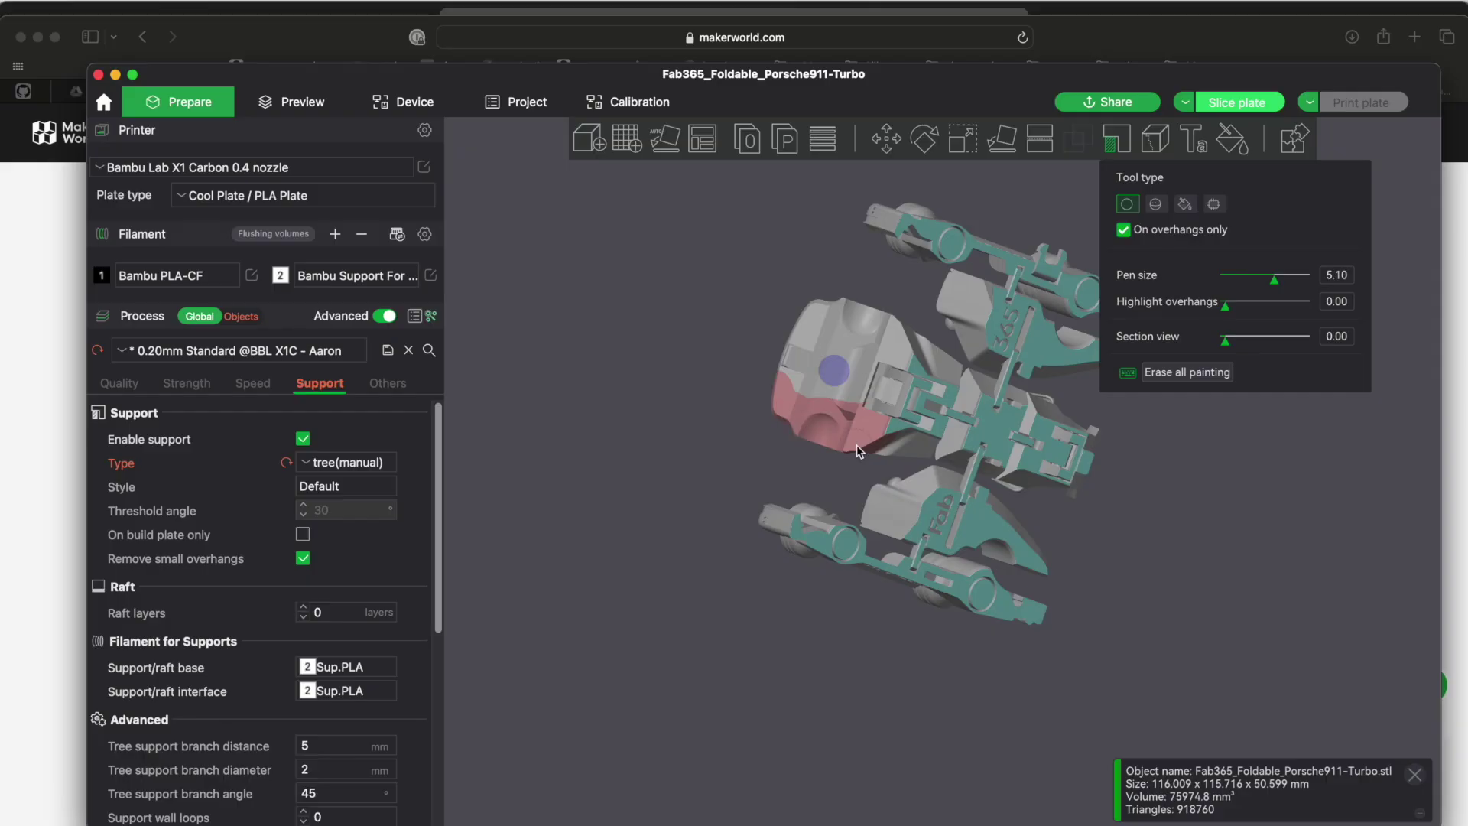
key(super+z)
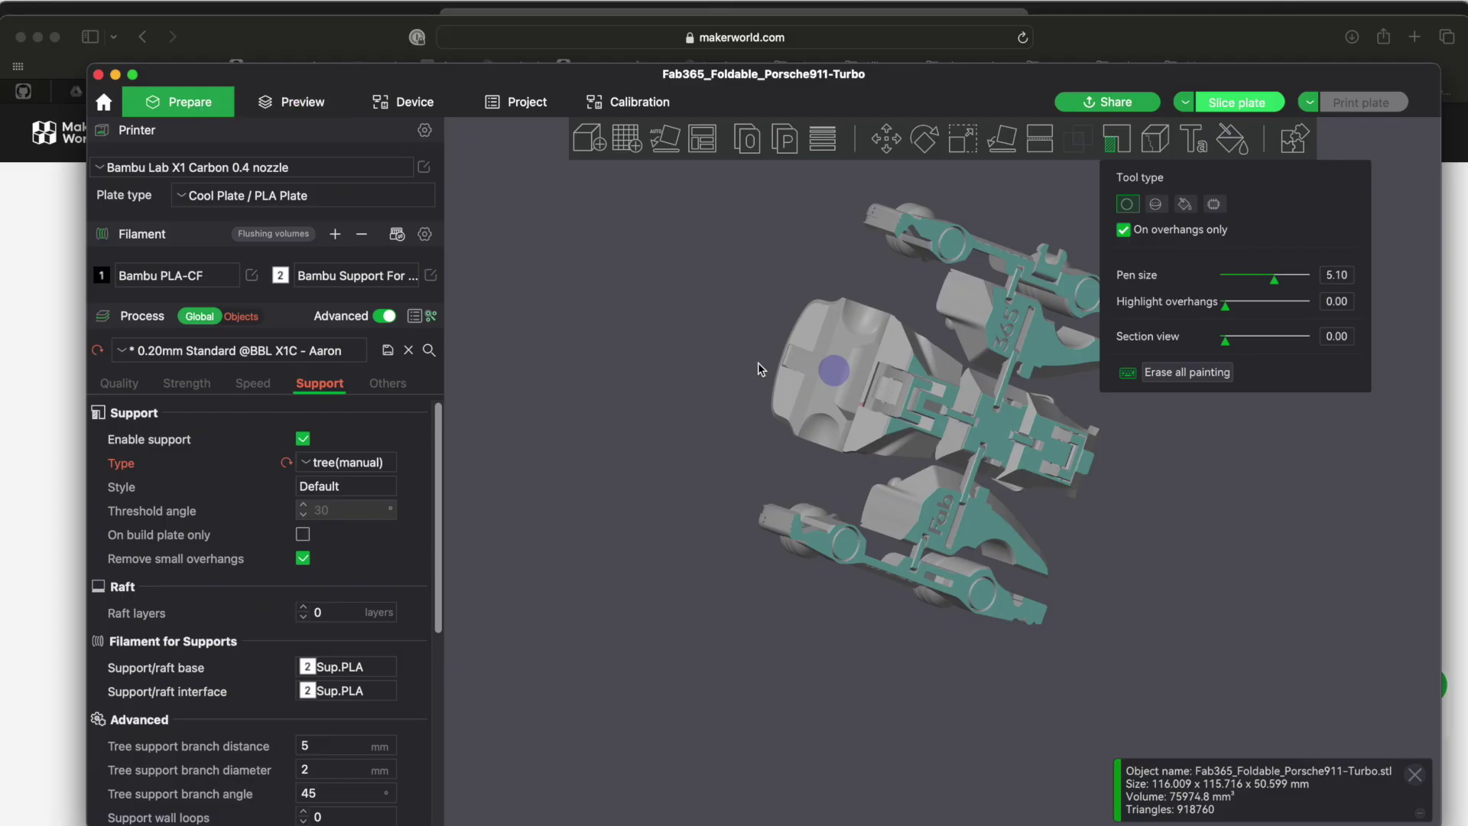
Slice the plate and color the toolpath preview by Line Type
click(295, 111)
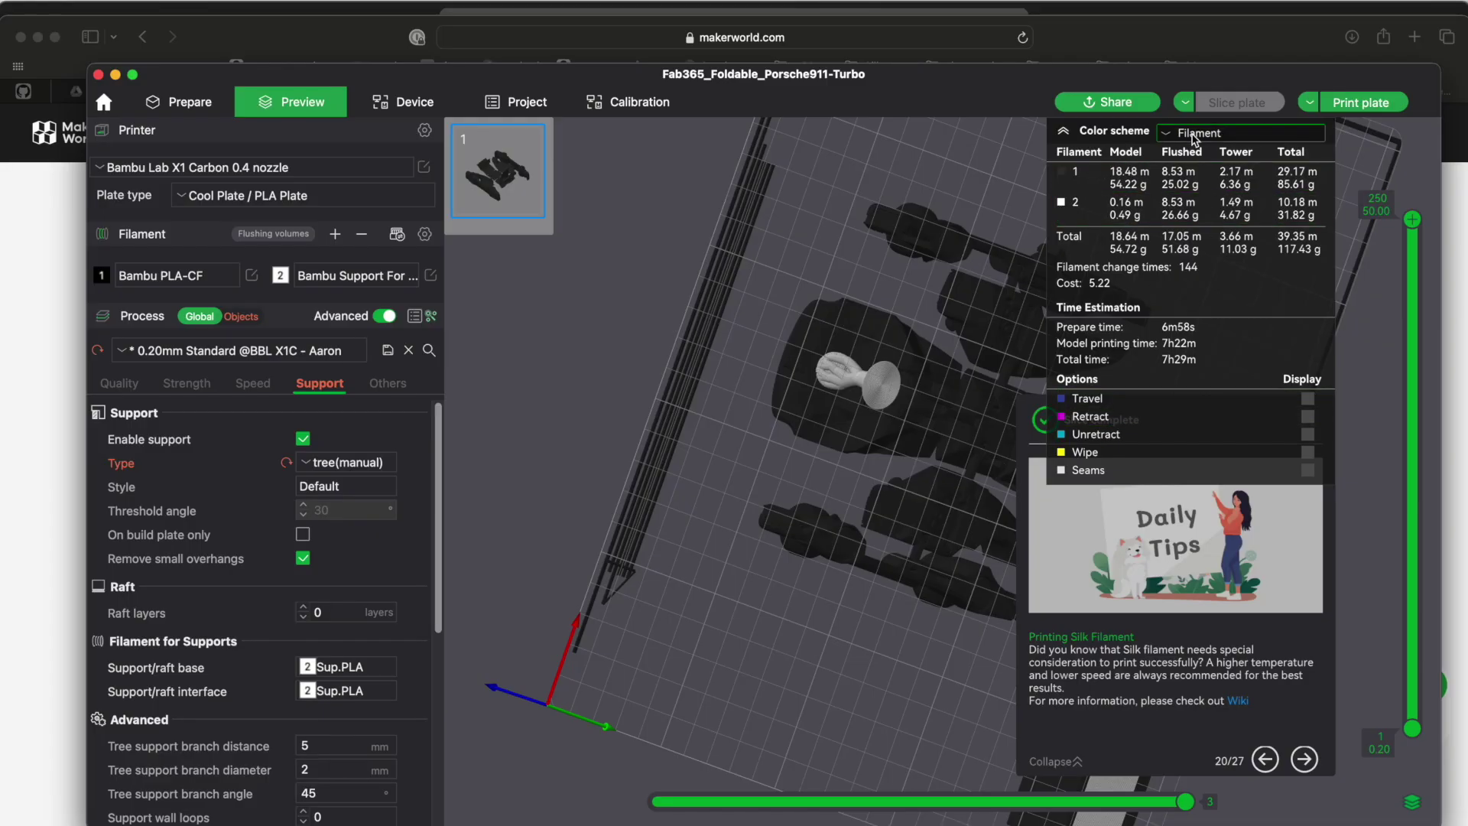
click(1170, 140)
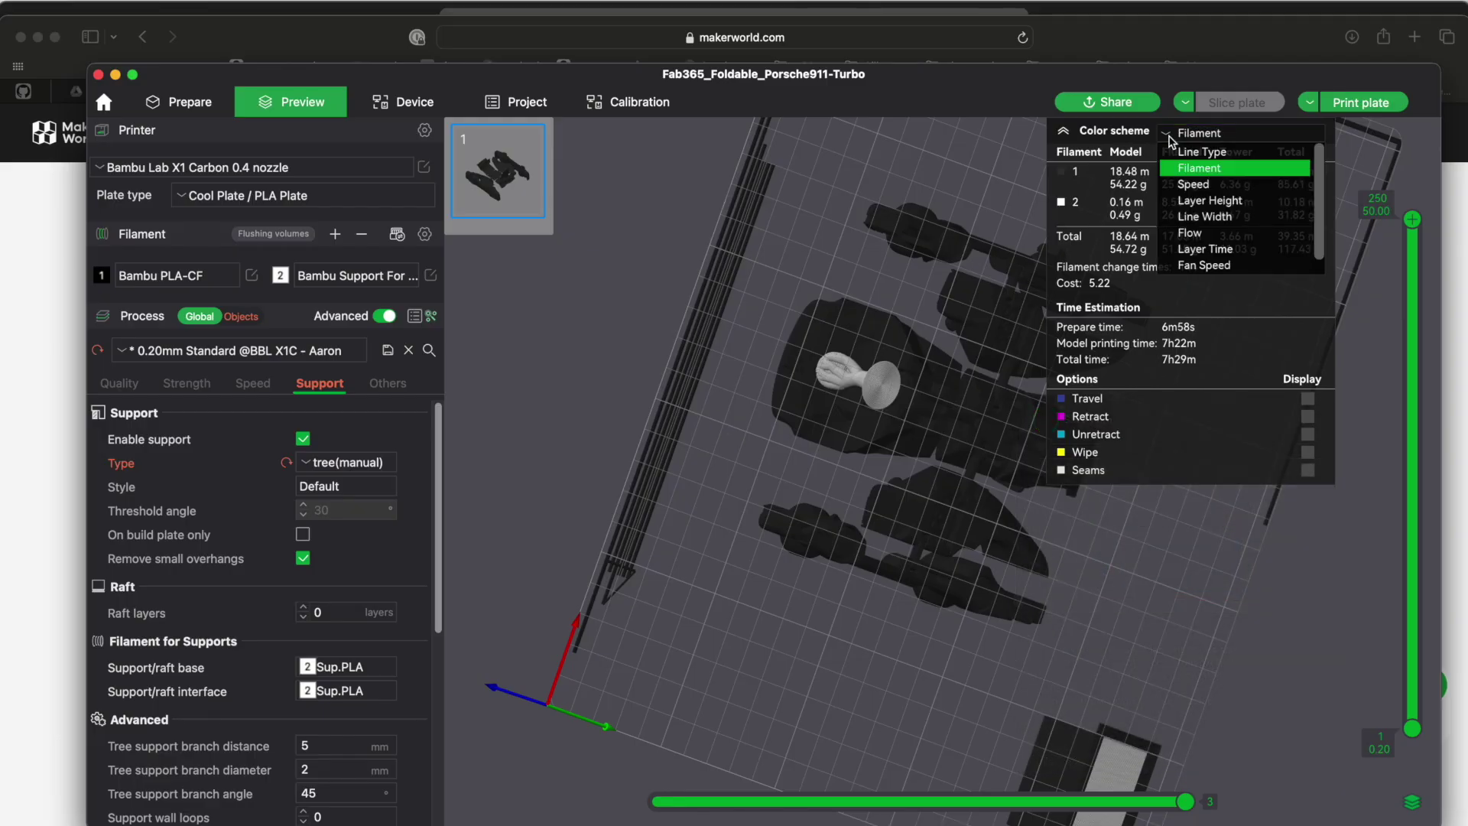
click(1170, 141)
drag(801, 541, 822, 616)
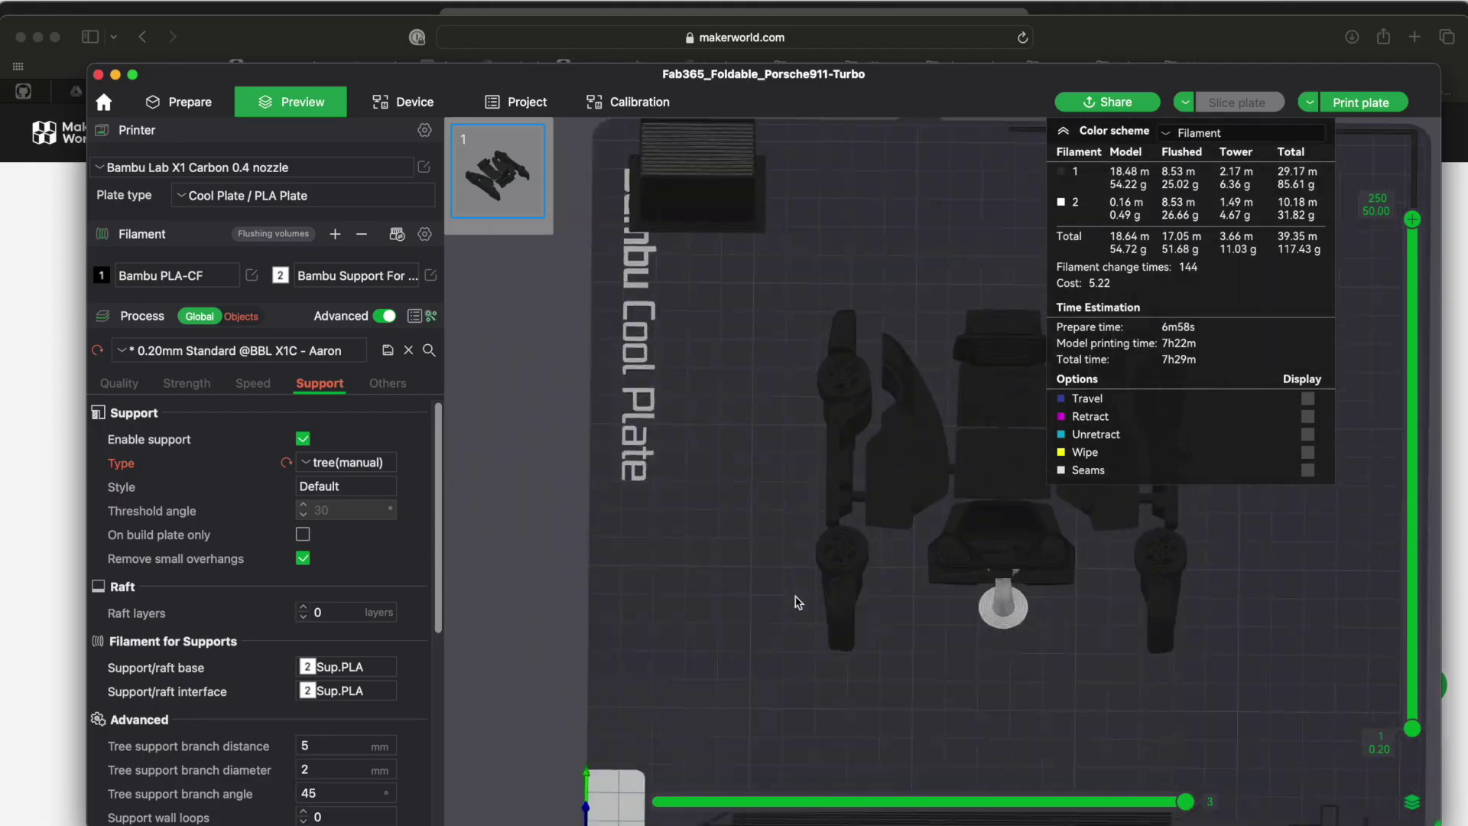
mouse_move(796, 600)
mouse_down()
mouse_move(792, 583)
mouse_move(829, 613)
mouse_move(846, 594)
mouse_move(795, 610)
mouse_up()
click(1232, 136)
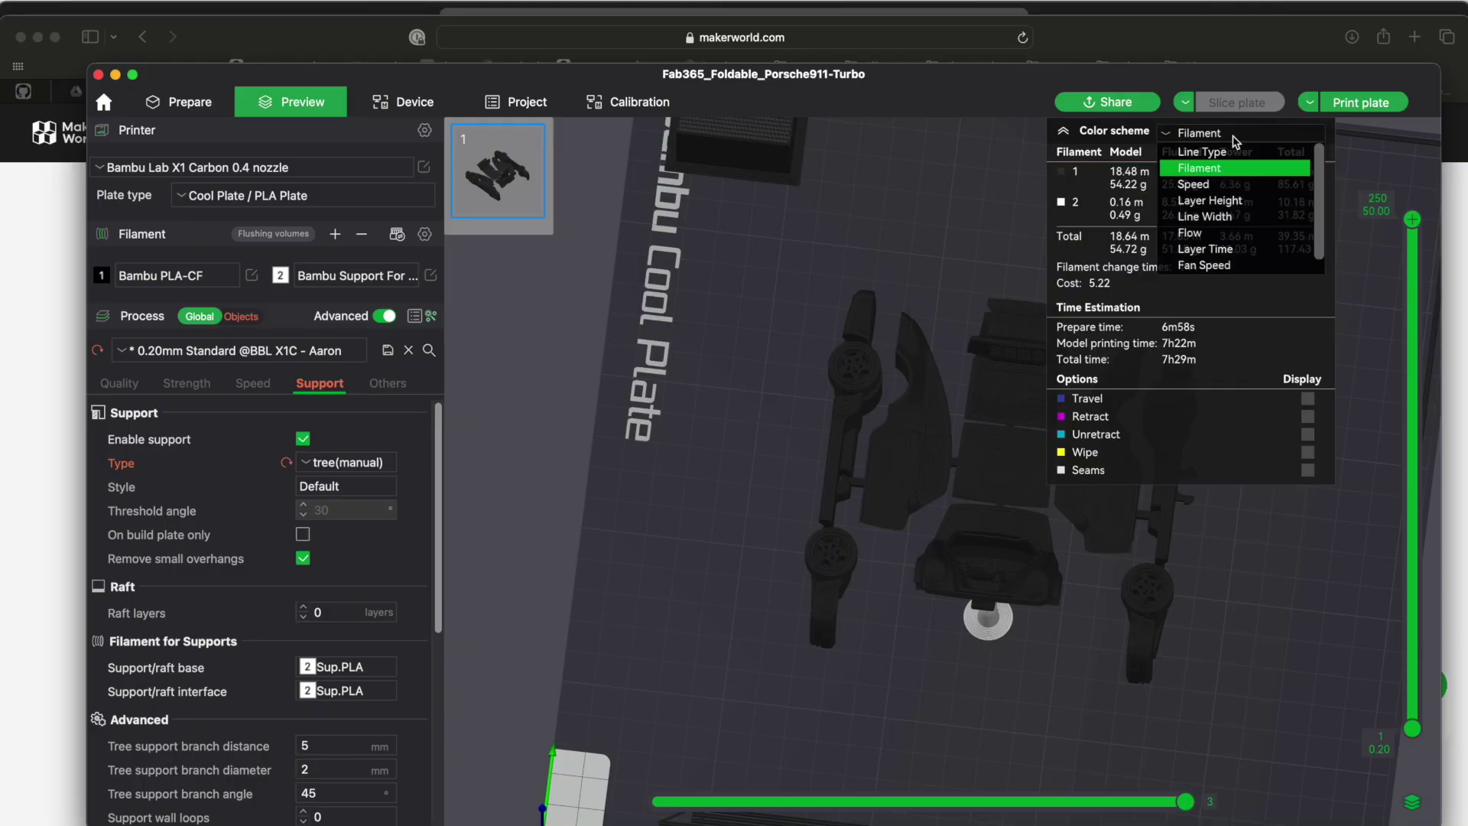
click(1229, 152)
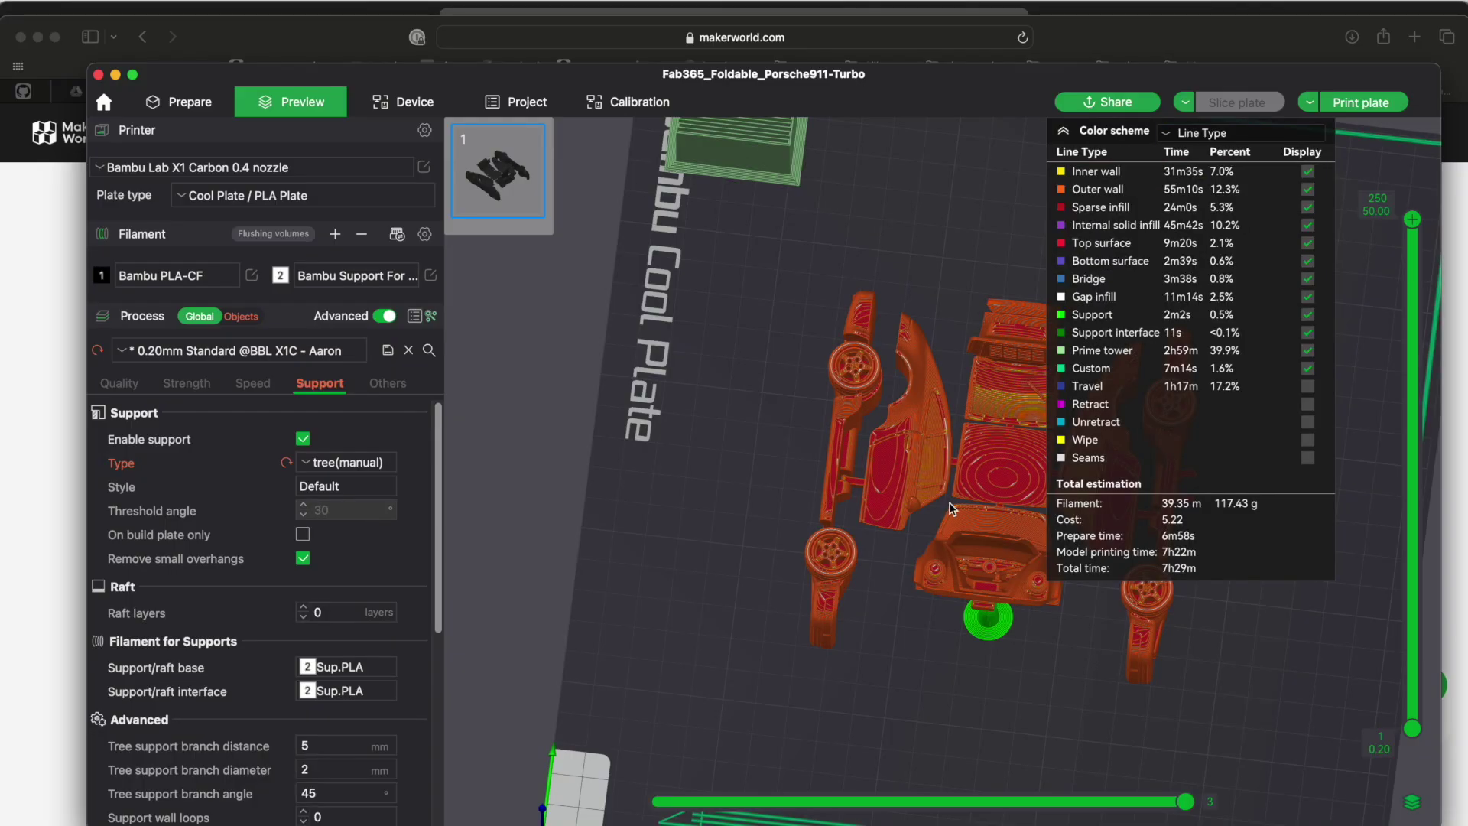
Collapse the color scheme legend and examine the tree support beneath the hood from several angles
mouse_move(923, 715)
mouse_down()
mouse_move(870, 691)
mouse_move(887, 699)
mouse_move(918, 670)
mouse_move(937, 702)
mouse_move(880, 707)
mouse_move(868, 692)
mouse_move(907, 707)
mouse_move(919, 690)
mouse_up()
drag(972, 574, 972, 594)
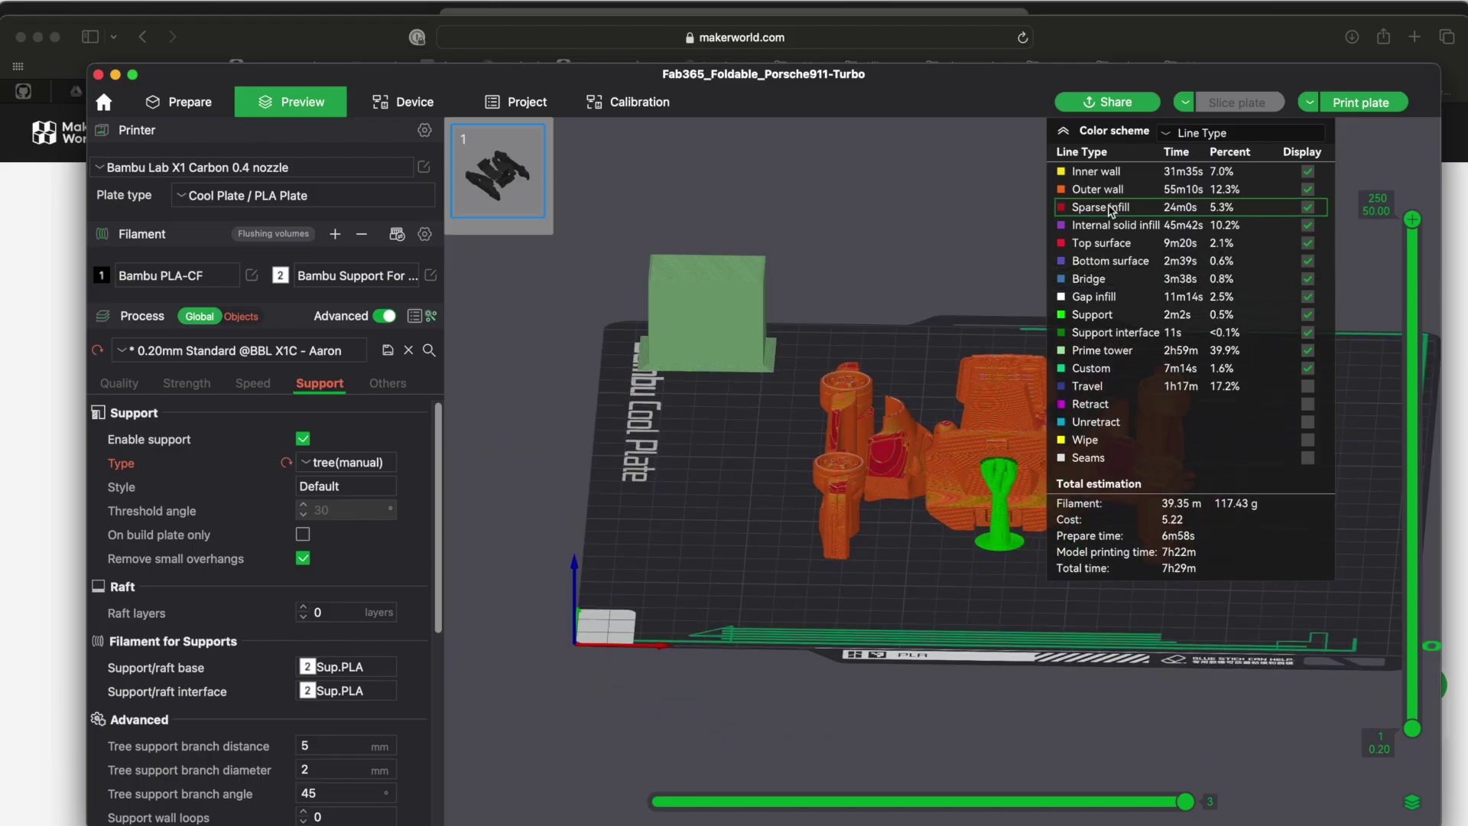
click(1066, 132)
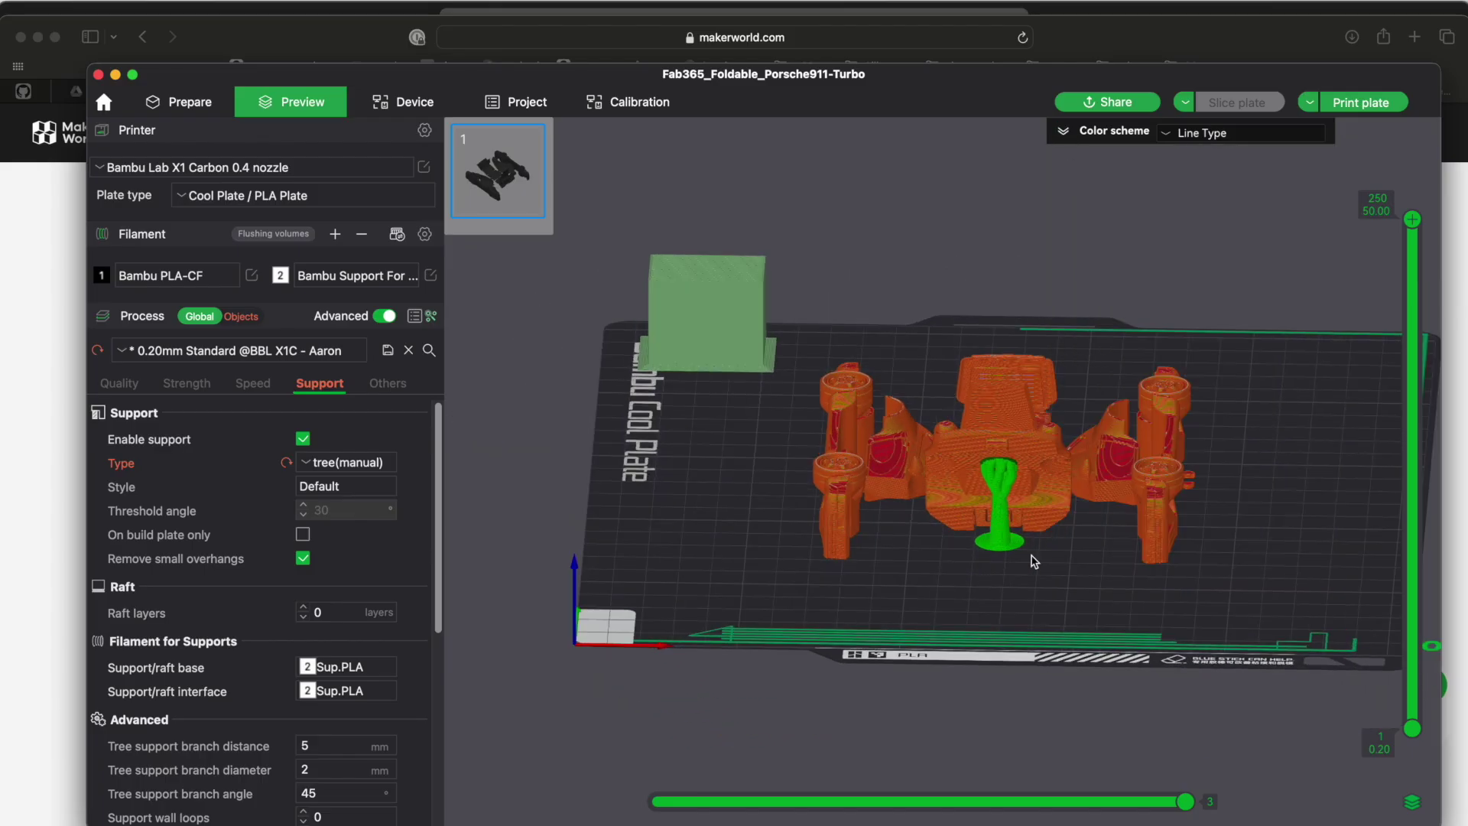
drag(1006, 583, 1029, 603)
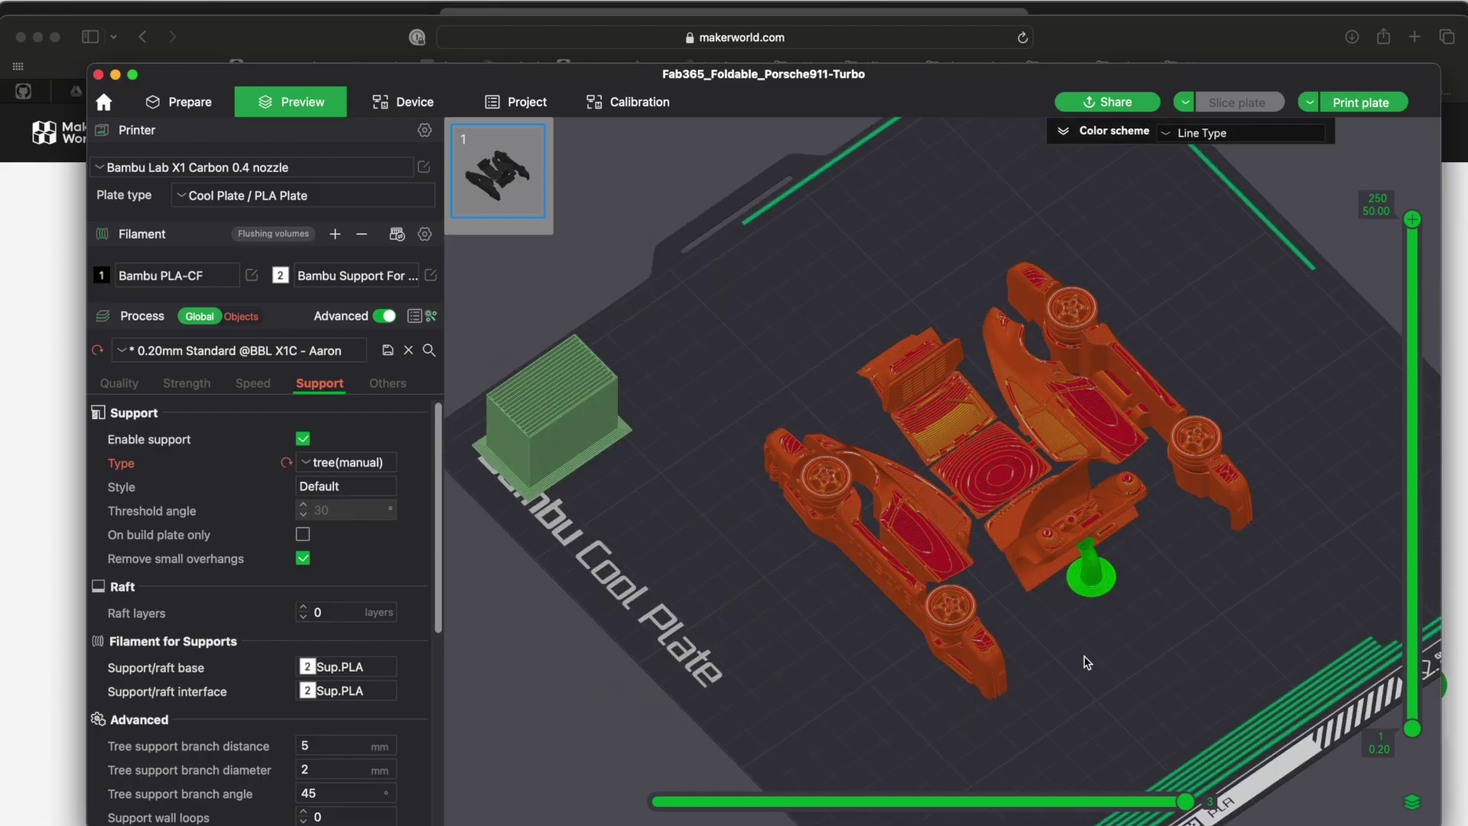
drag(1086, 658, 1090, 641)
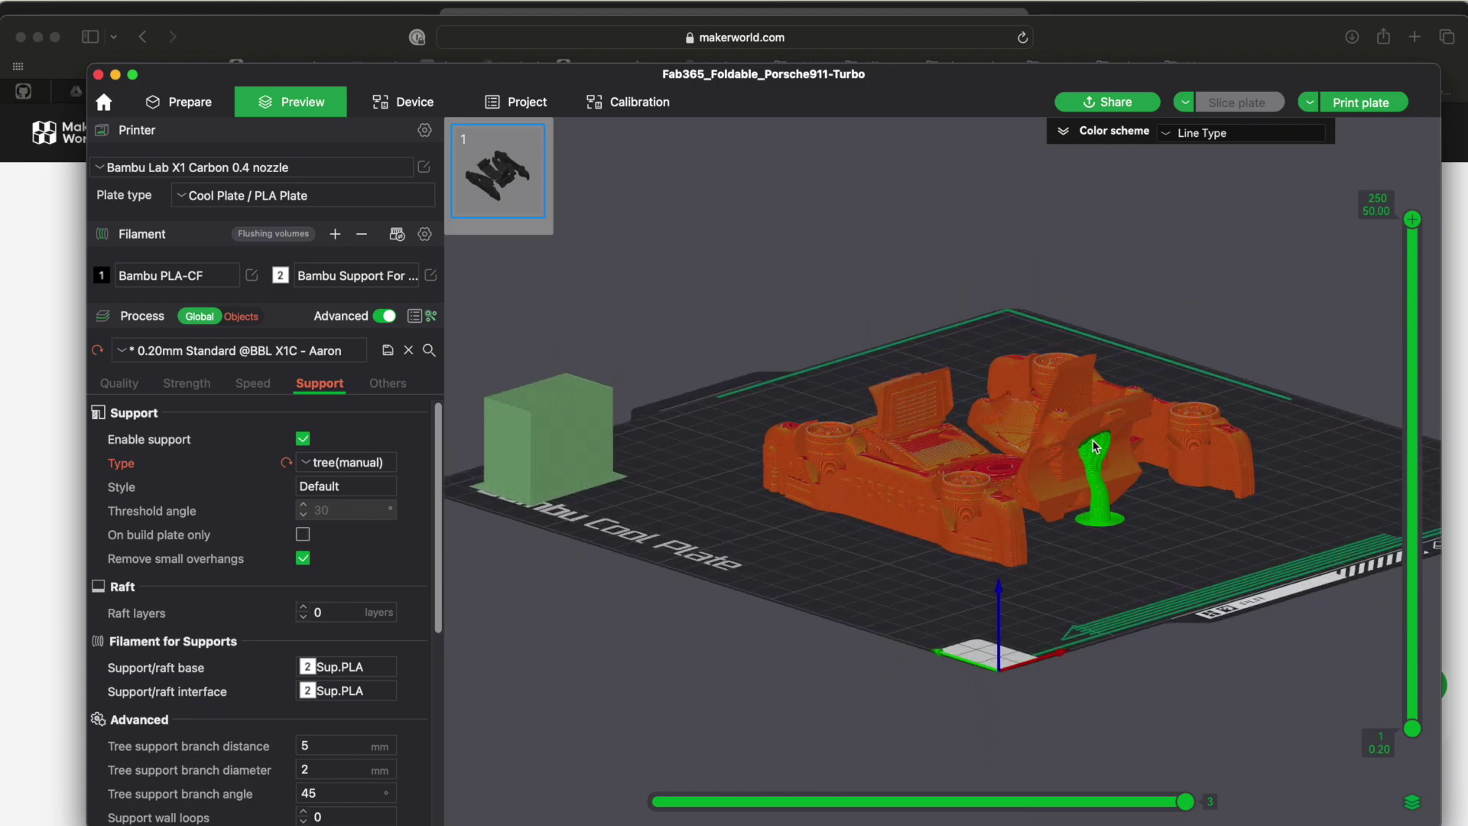
drag(1106, 567, 1082, 590)
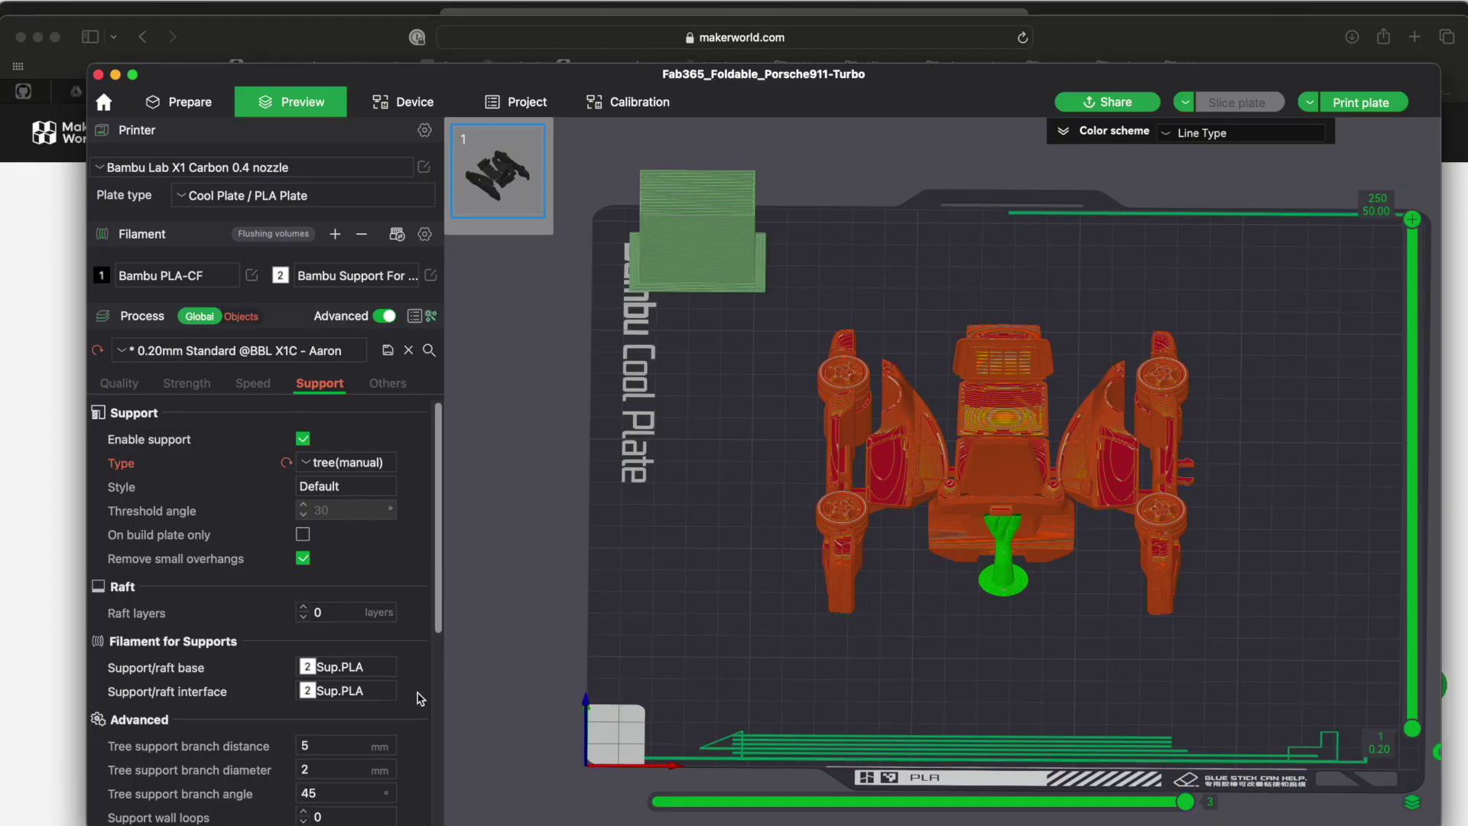
Set the support/raft base filament to 1 PLA-CF, leaving Sup.PLA for the interface
click(378, 680)
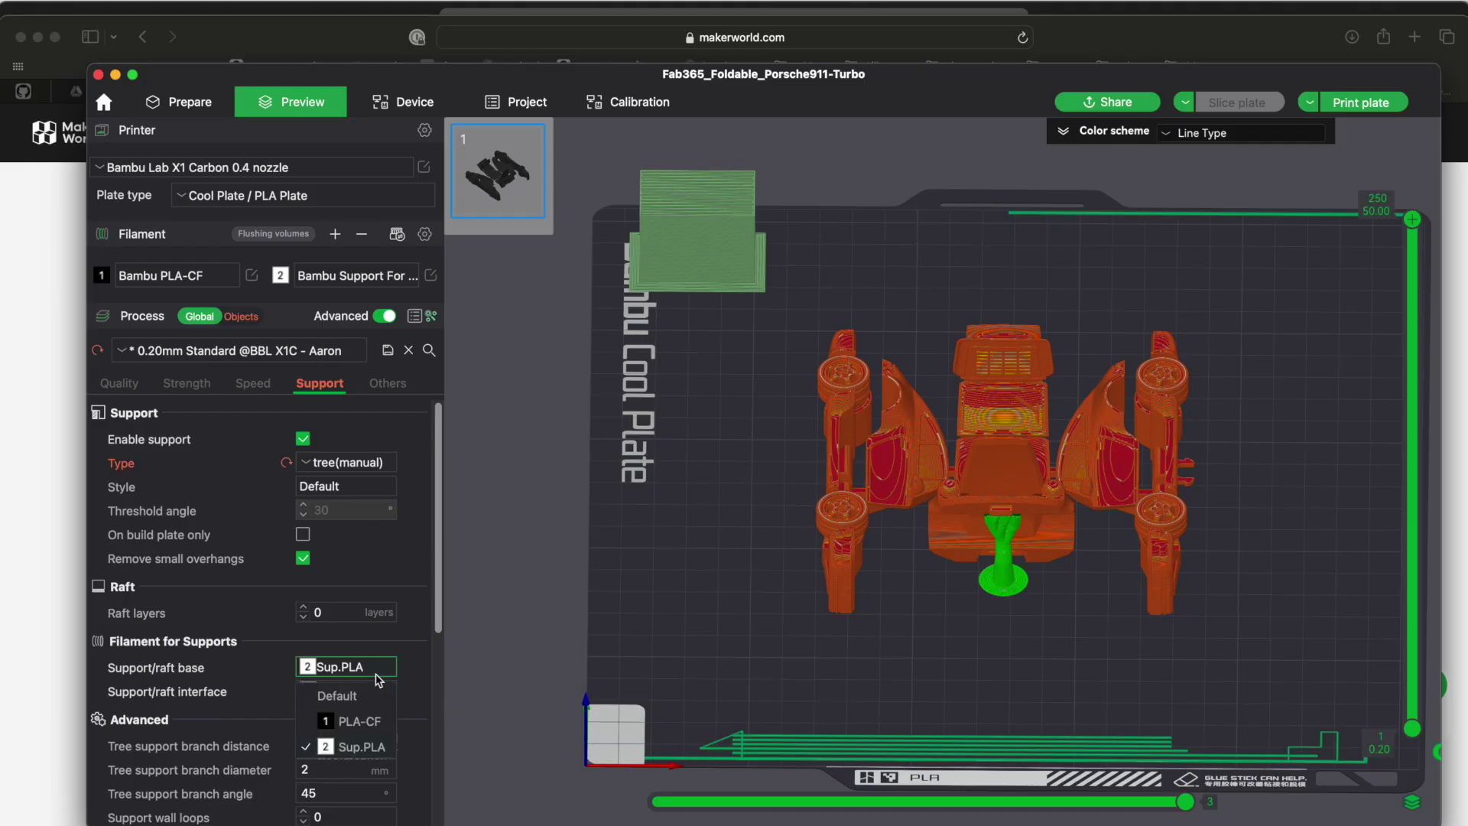
click(354, 698)
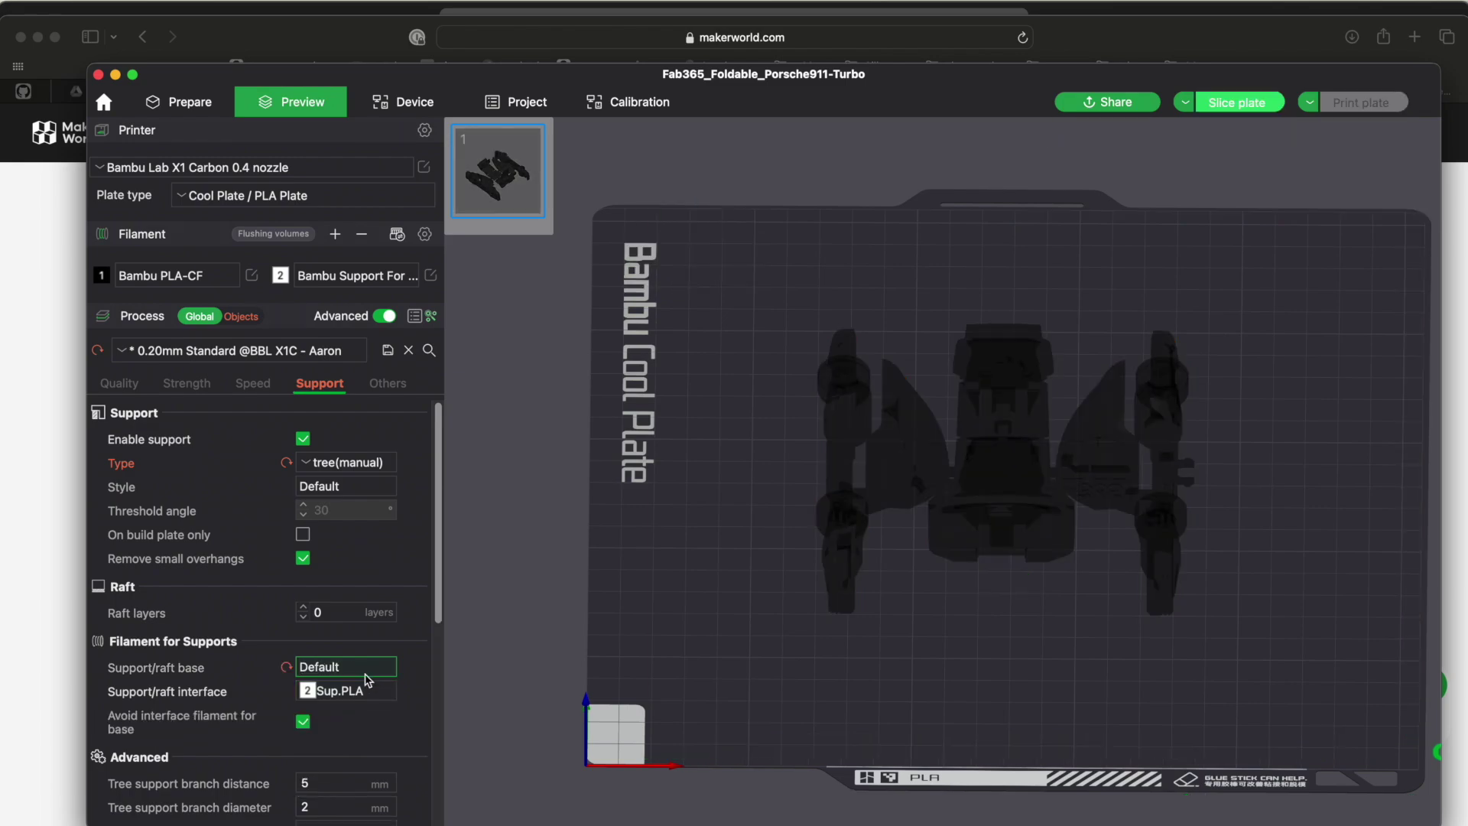
click(364, 674)
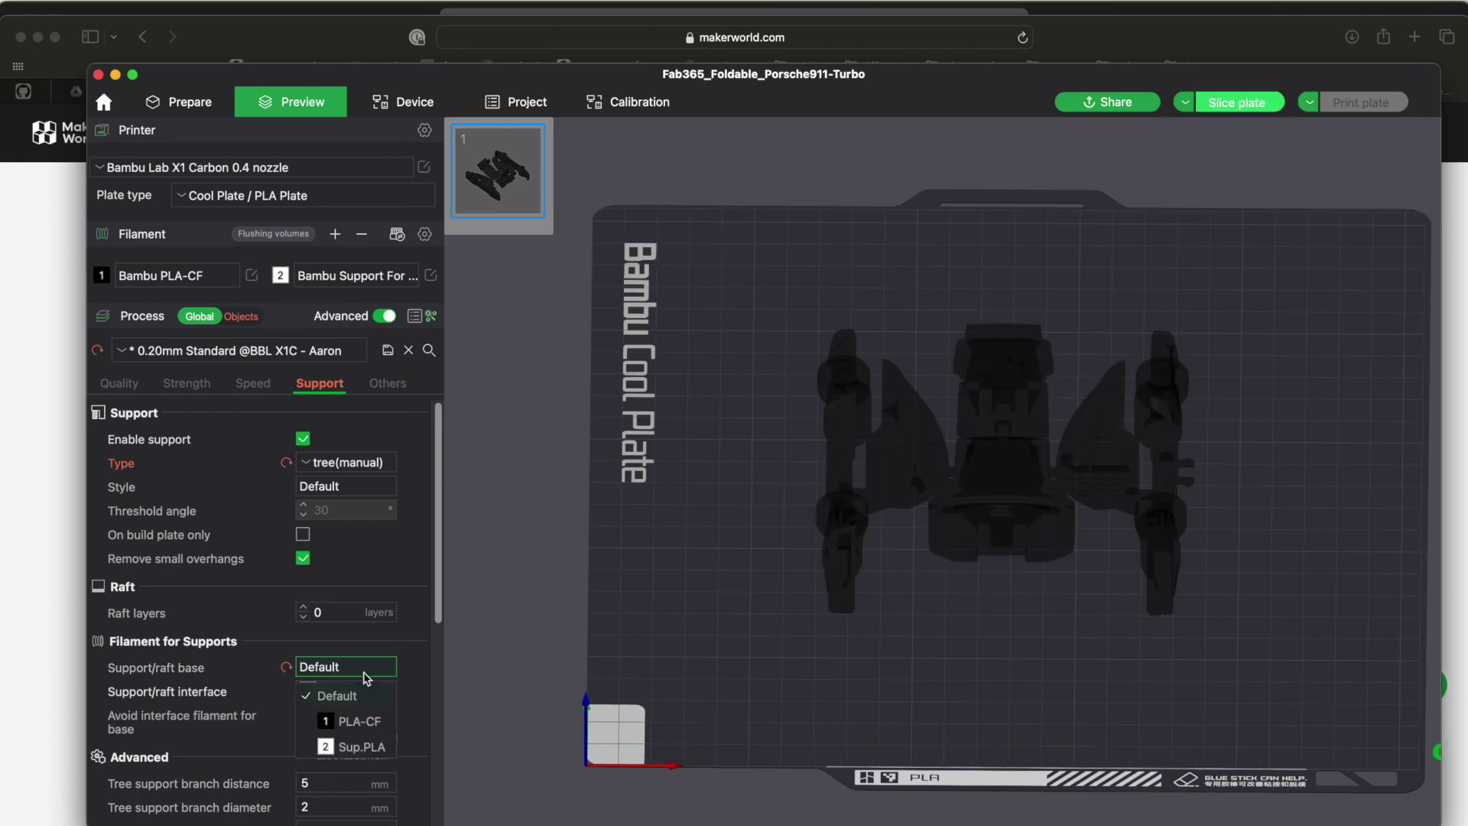
click(333, 725)
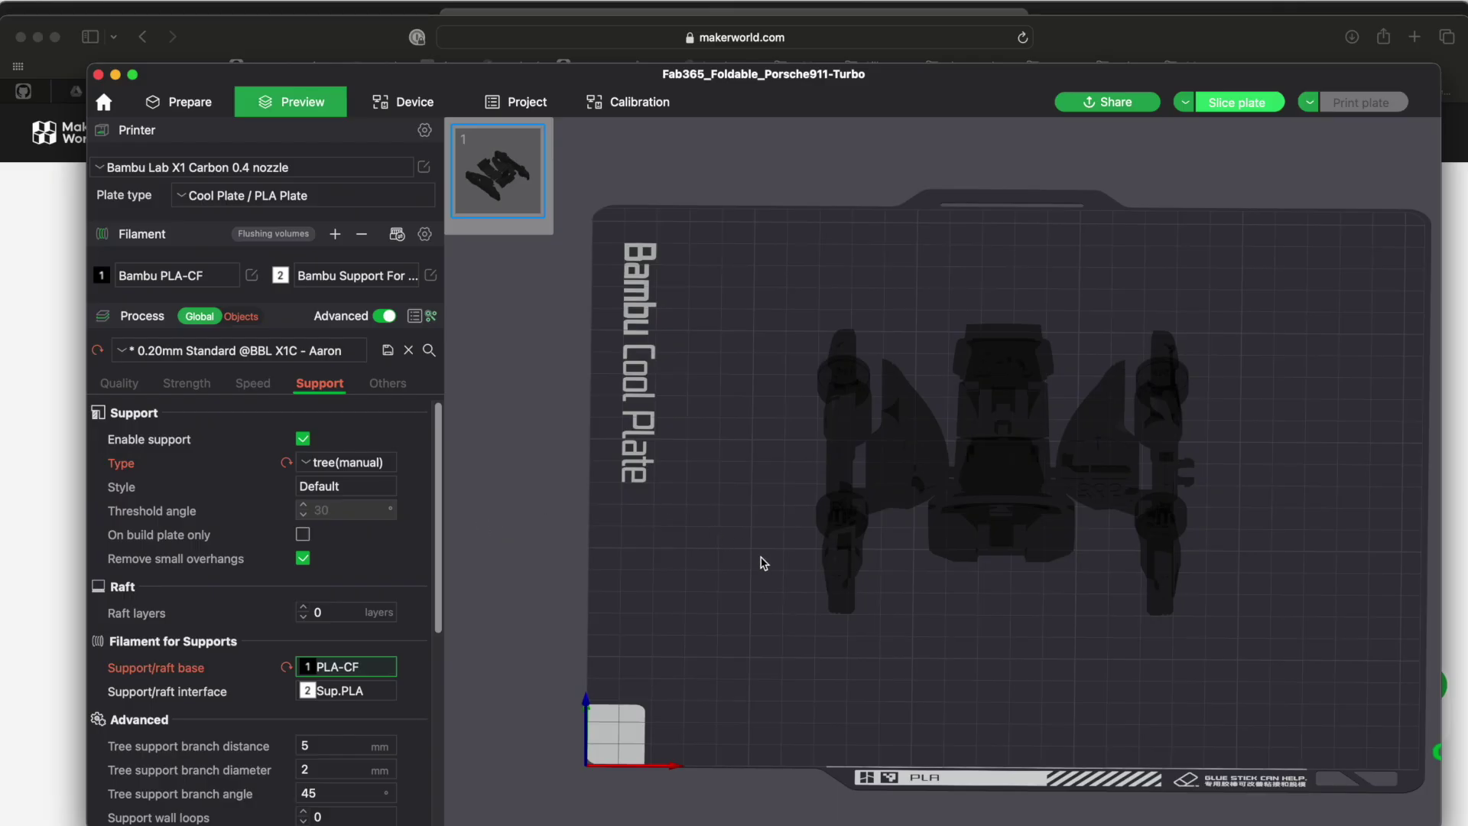
Reslice the plate with the changed support base filament
scroll(763, 564, down, 3)
scroll(763, 564, up, 5)
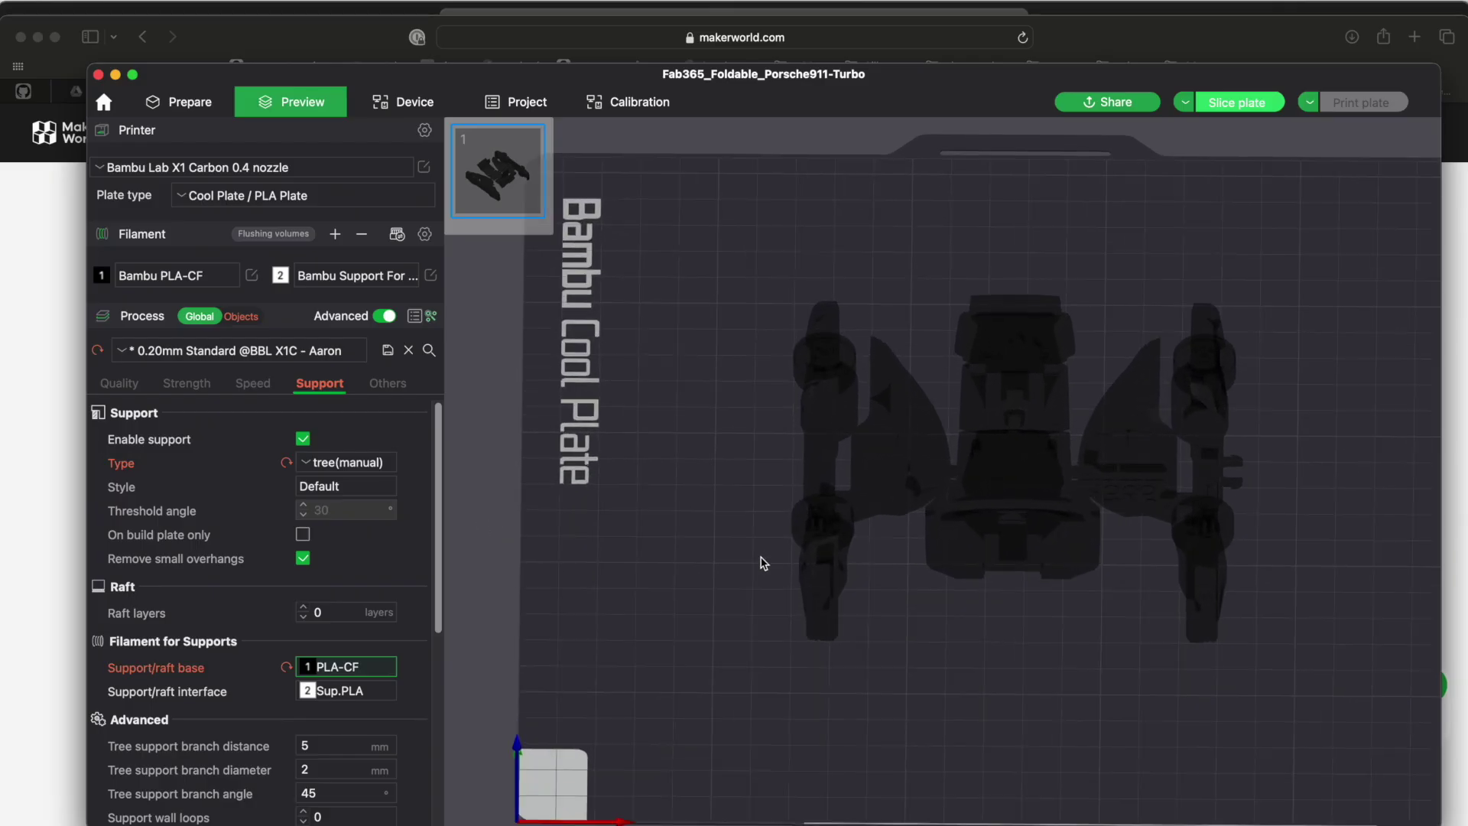
click(325, 108)
click(1216, 113)
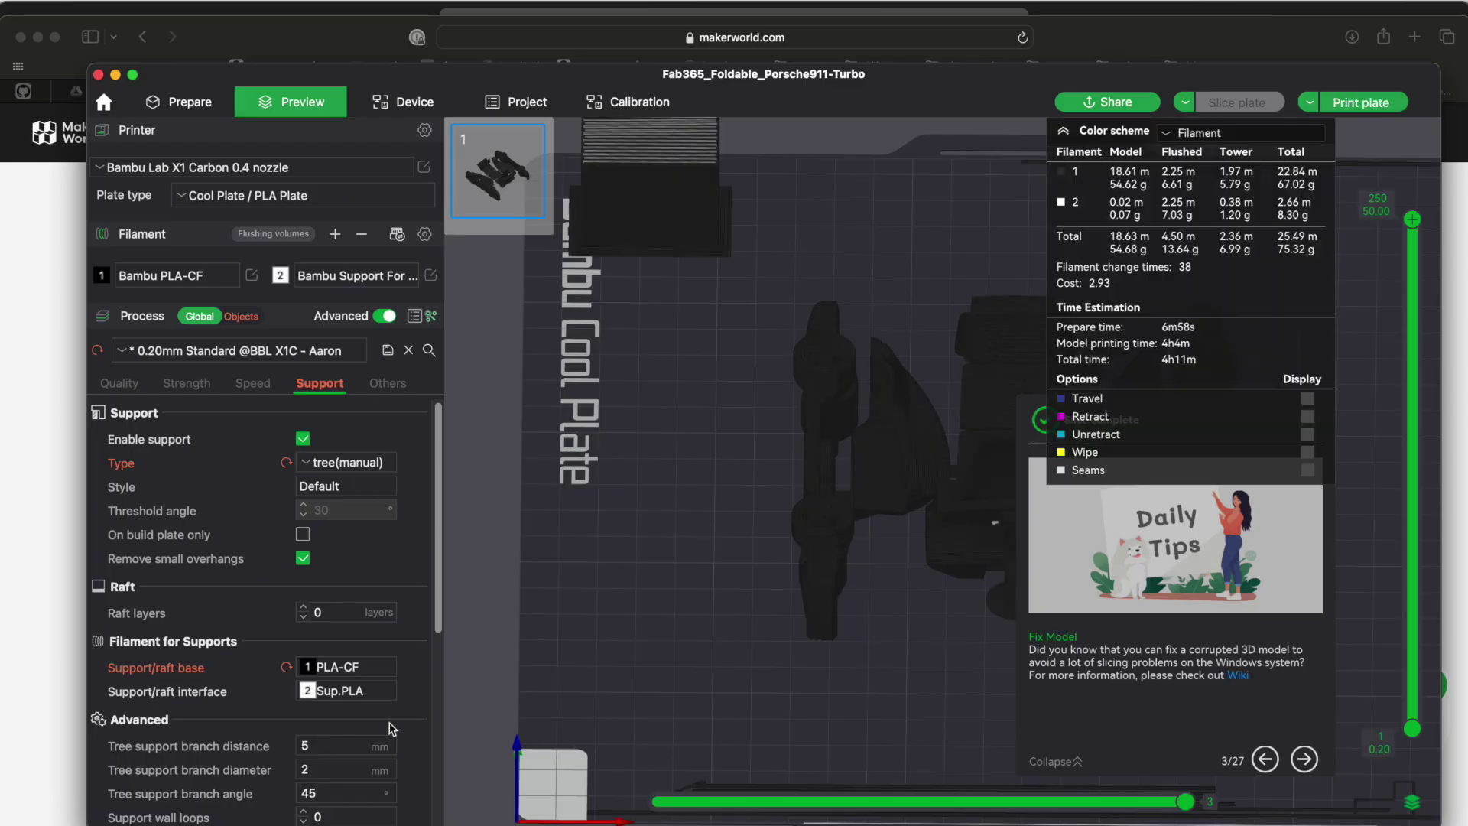
Inspect the resliced tree support in Line Type coloring, and switch the preview's color scheme back to Filament
click(1224, 140)
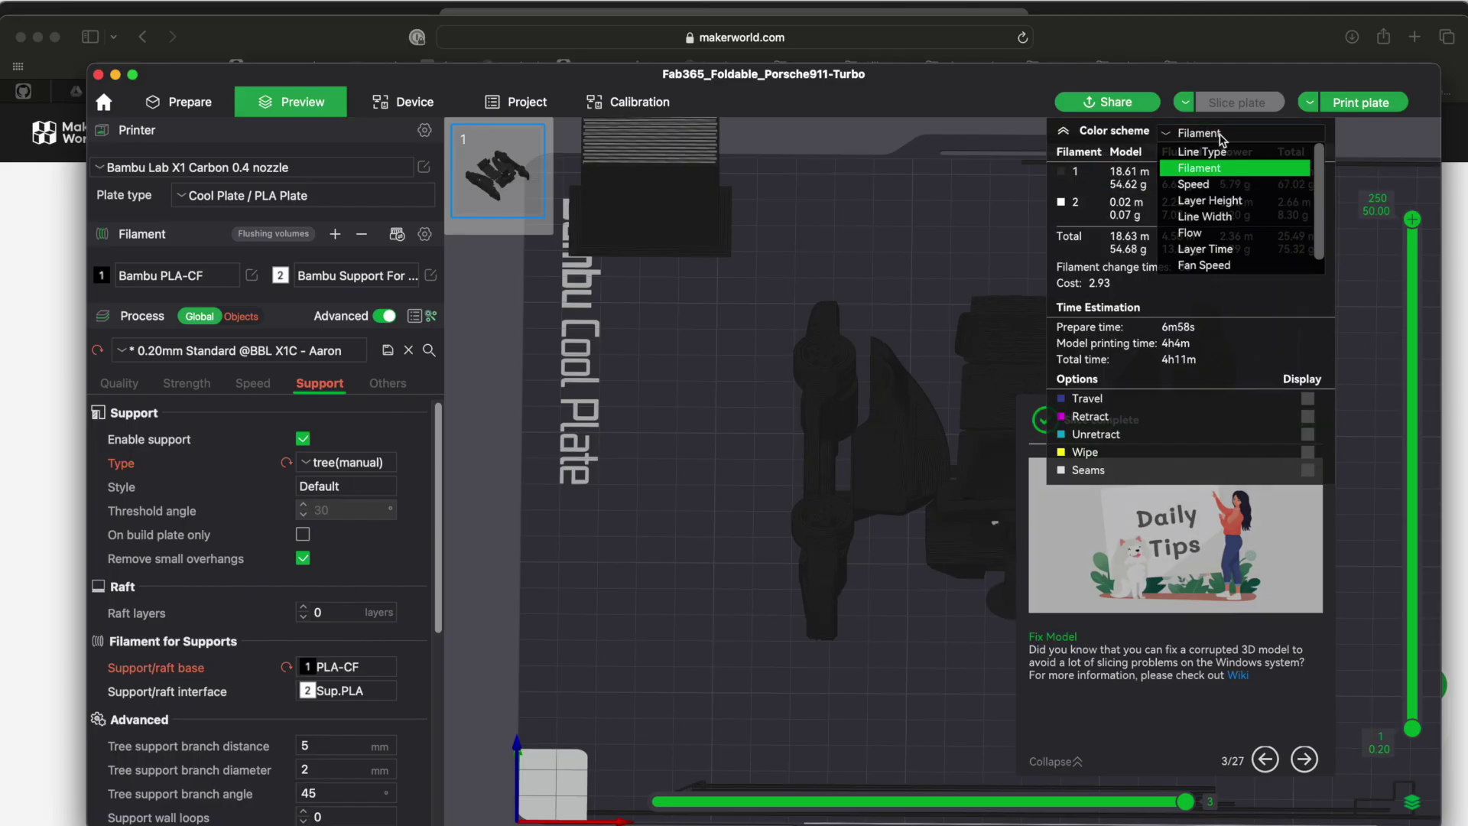
click(1216, 153)
drag(958, 719, 923, 449)
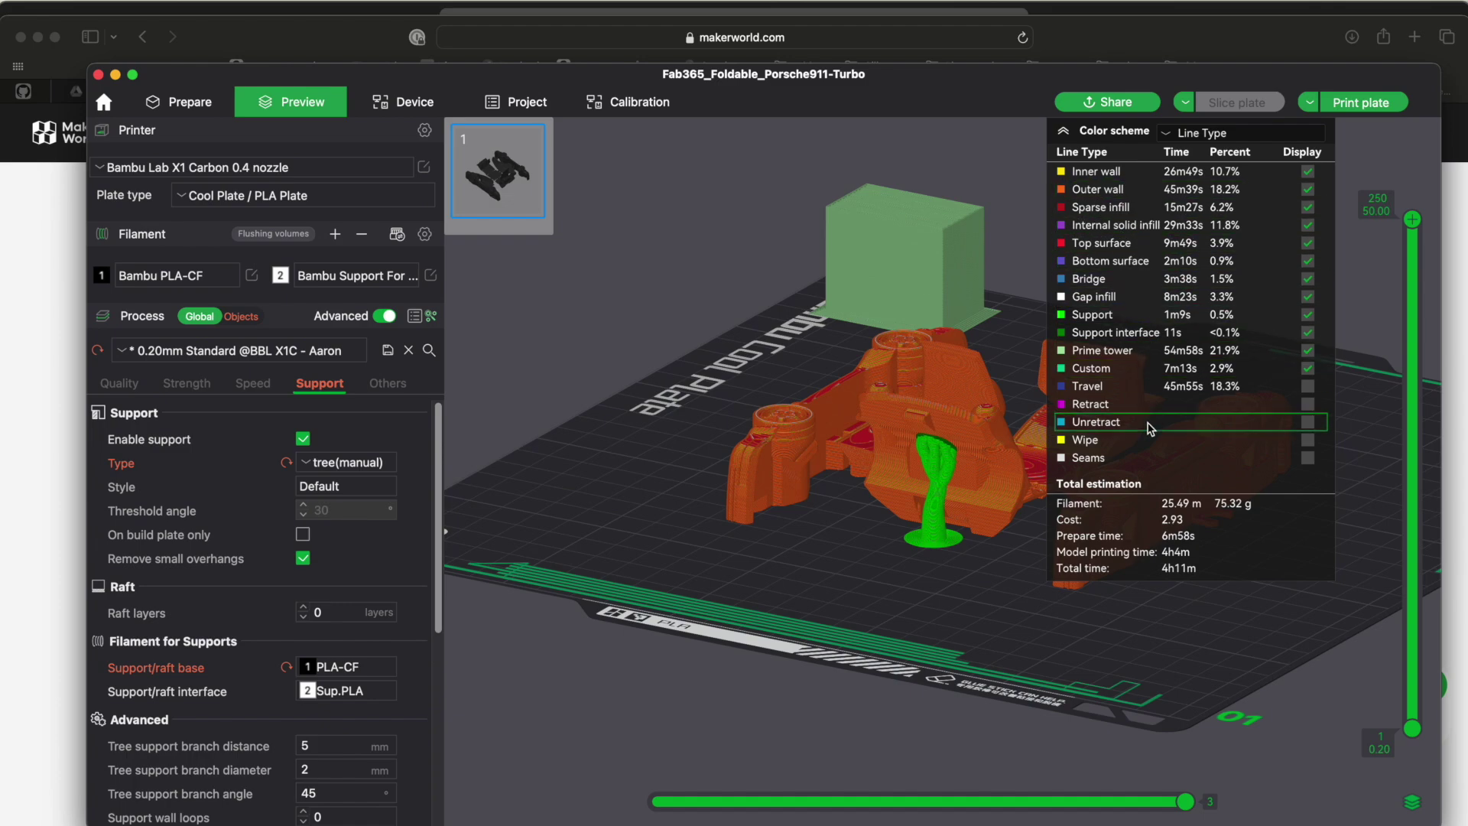
click(1243, 133)
click(1184, 297)
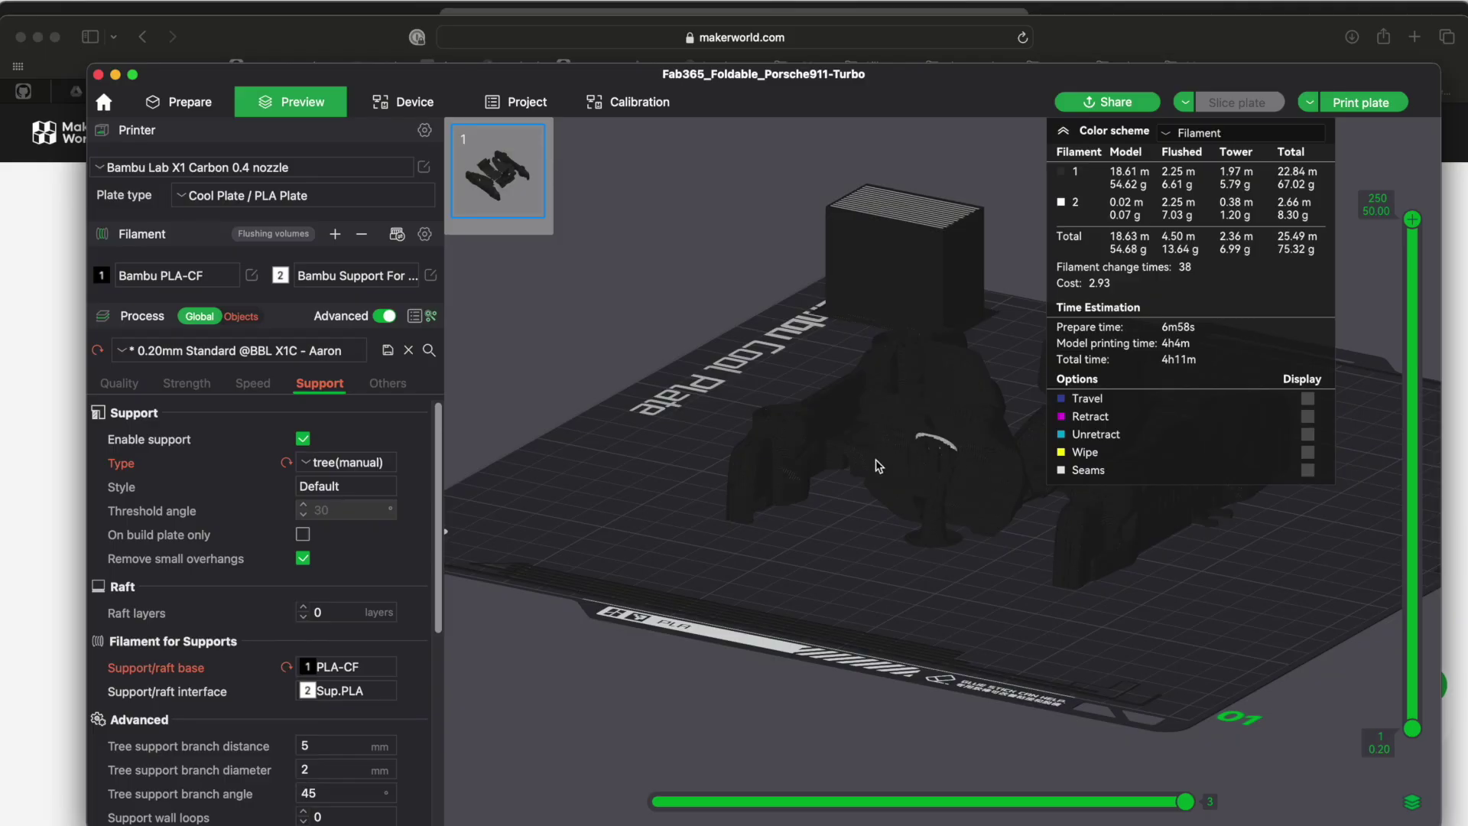
Try 2 Sup.PLA as the support/raft base filament and reslice the plate
click(376, 668)
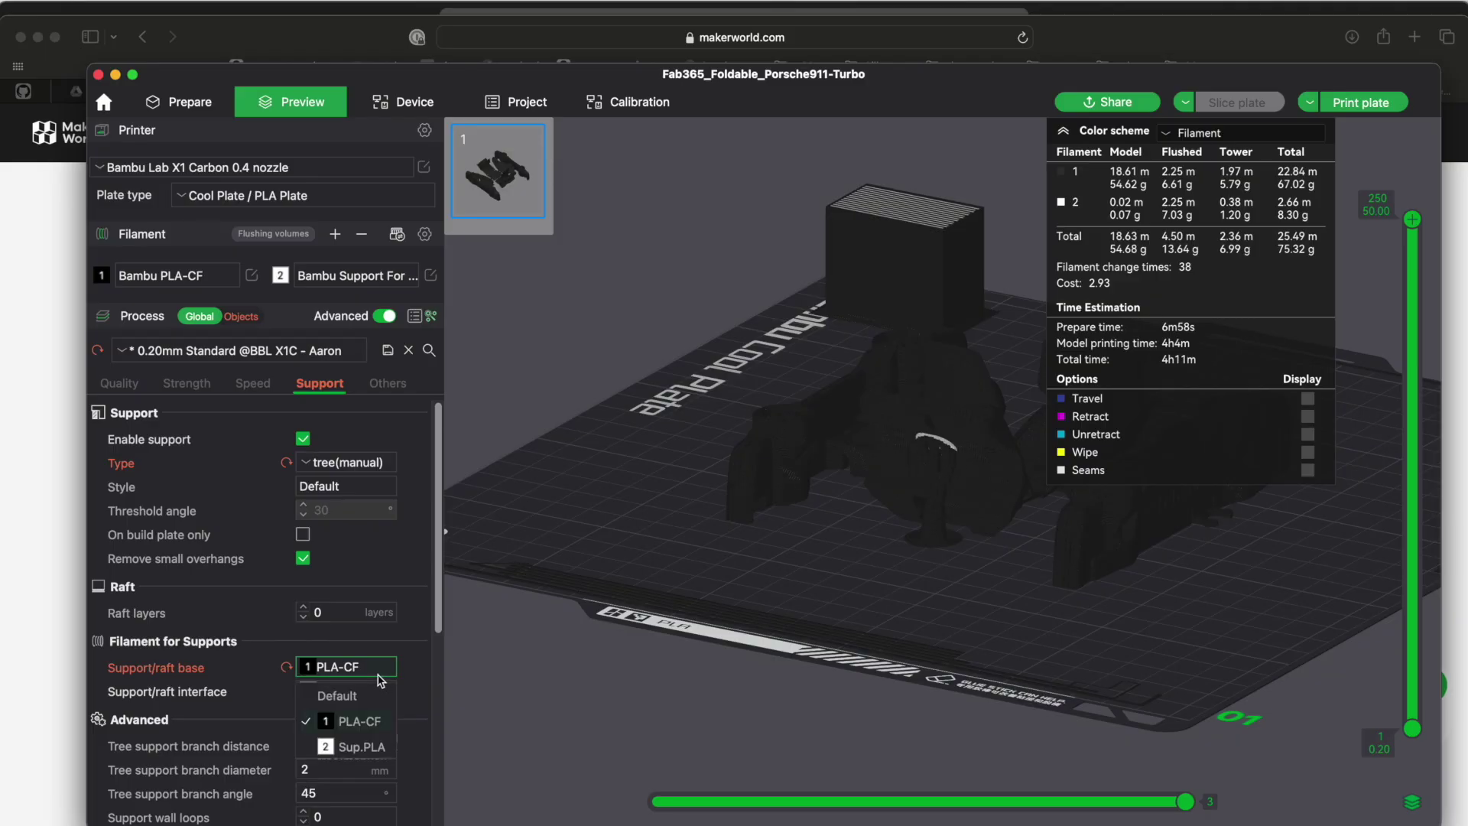
click(345, 749)
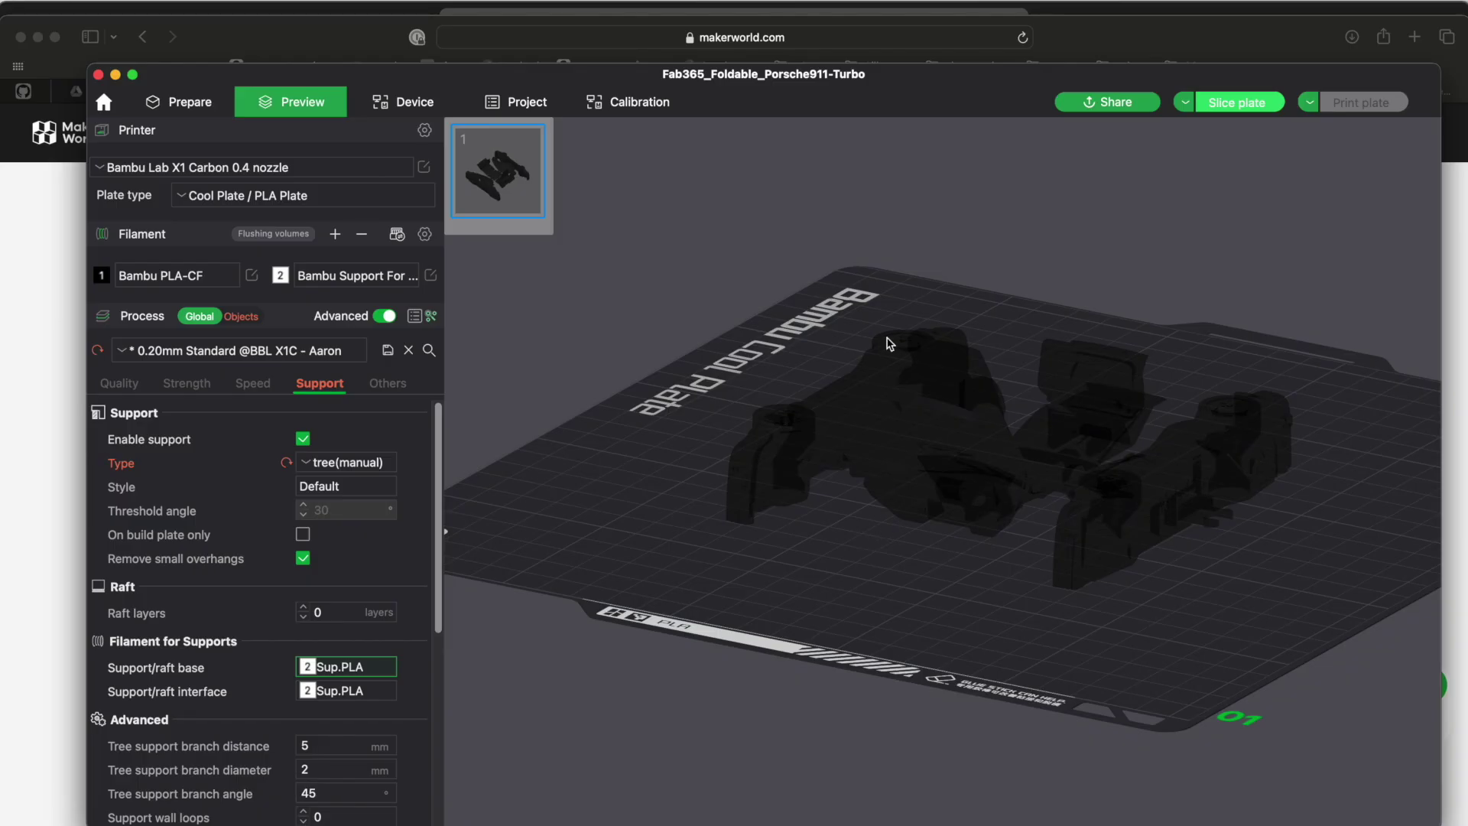
click(1222, 98)
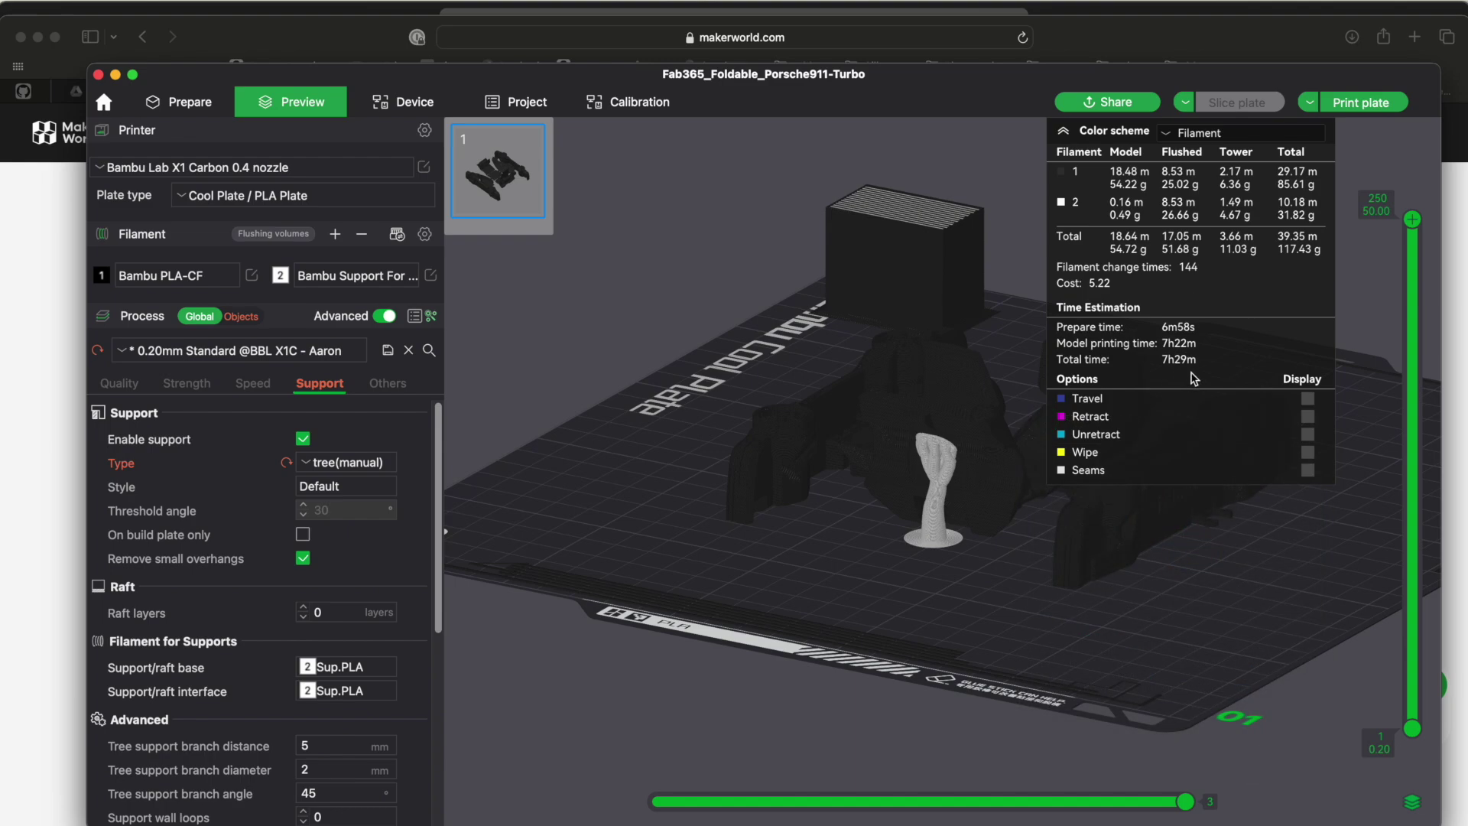
Return the support/raft base filament to 1 PLA-CF and reslice the plate
click(347, 667)
click(337, 719)
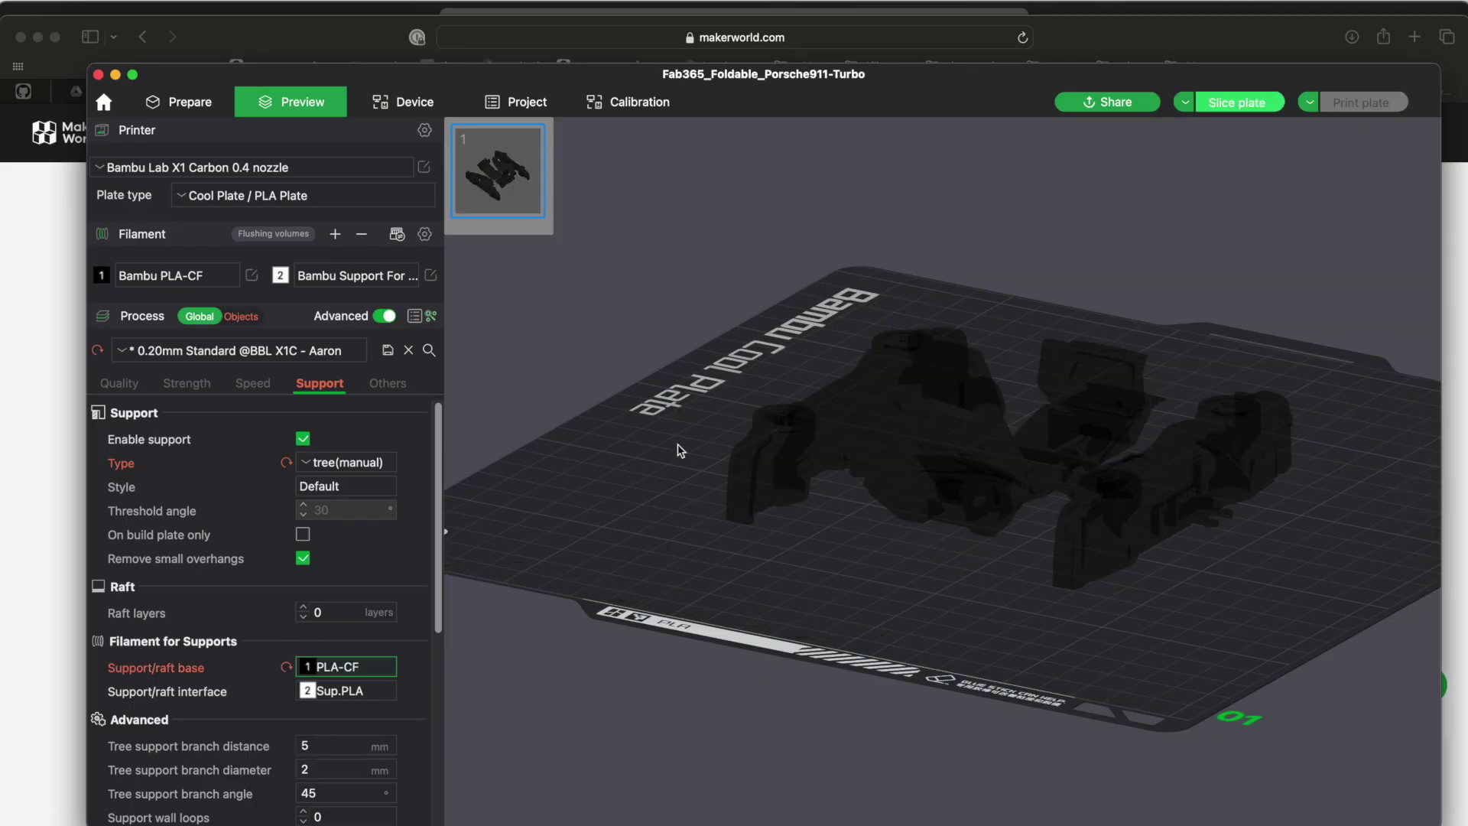
click(1233, 102)
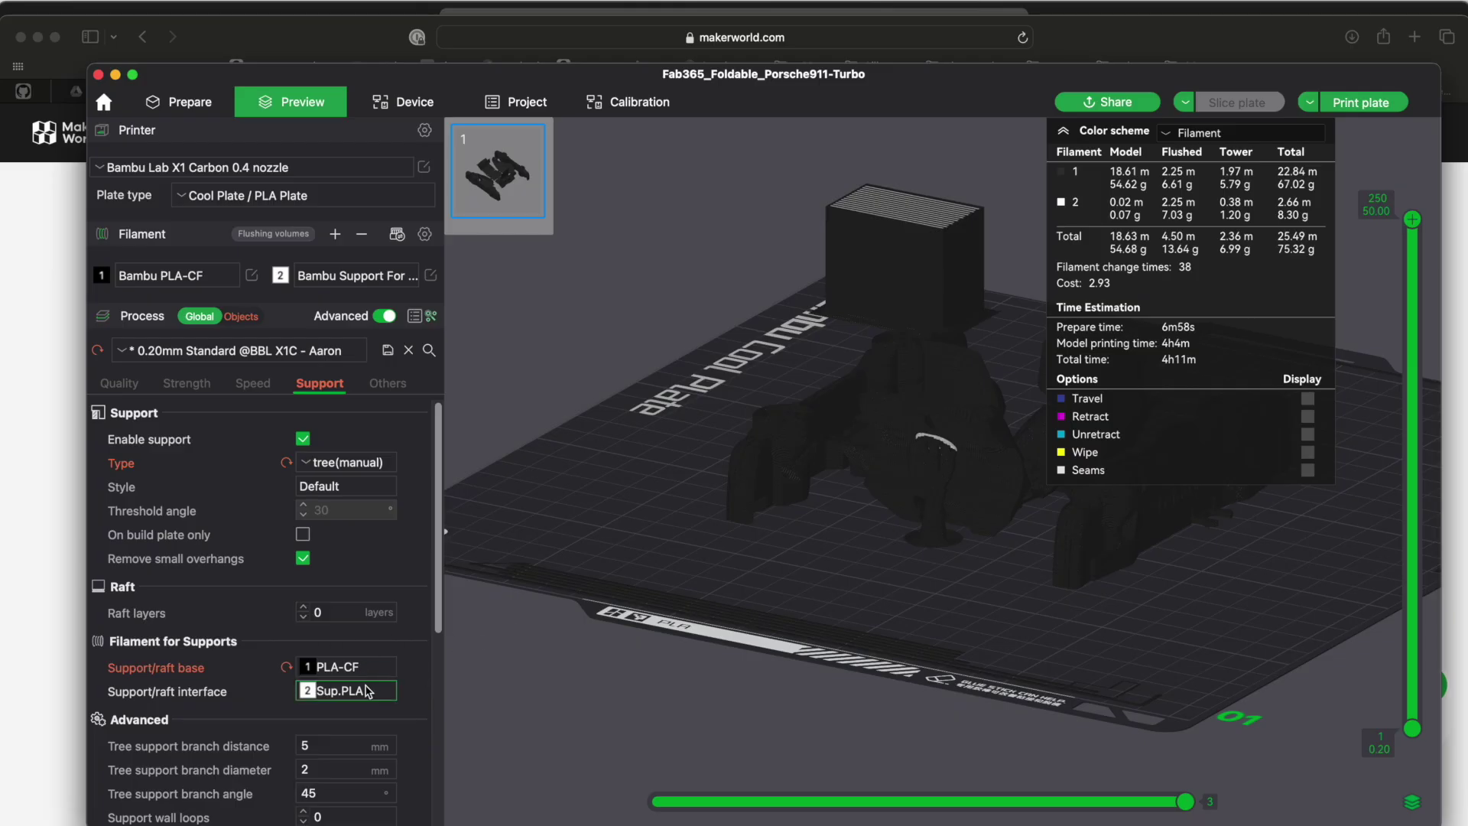
Color the preview by Line Type, collapse the legend, and view the model and its support from above
click(1224, 134)
click(1222, 156)
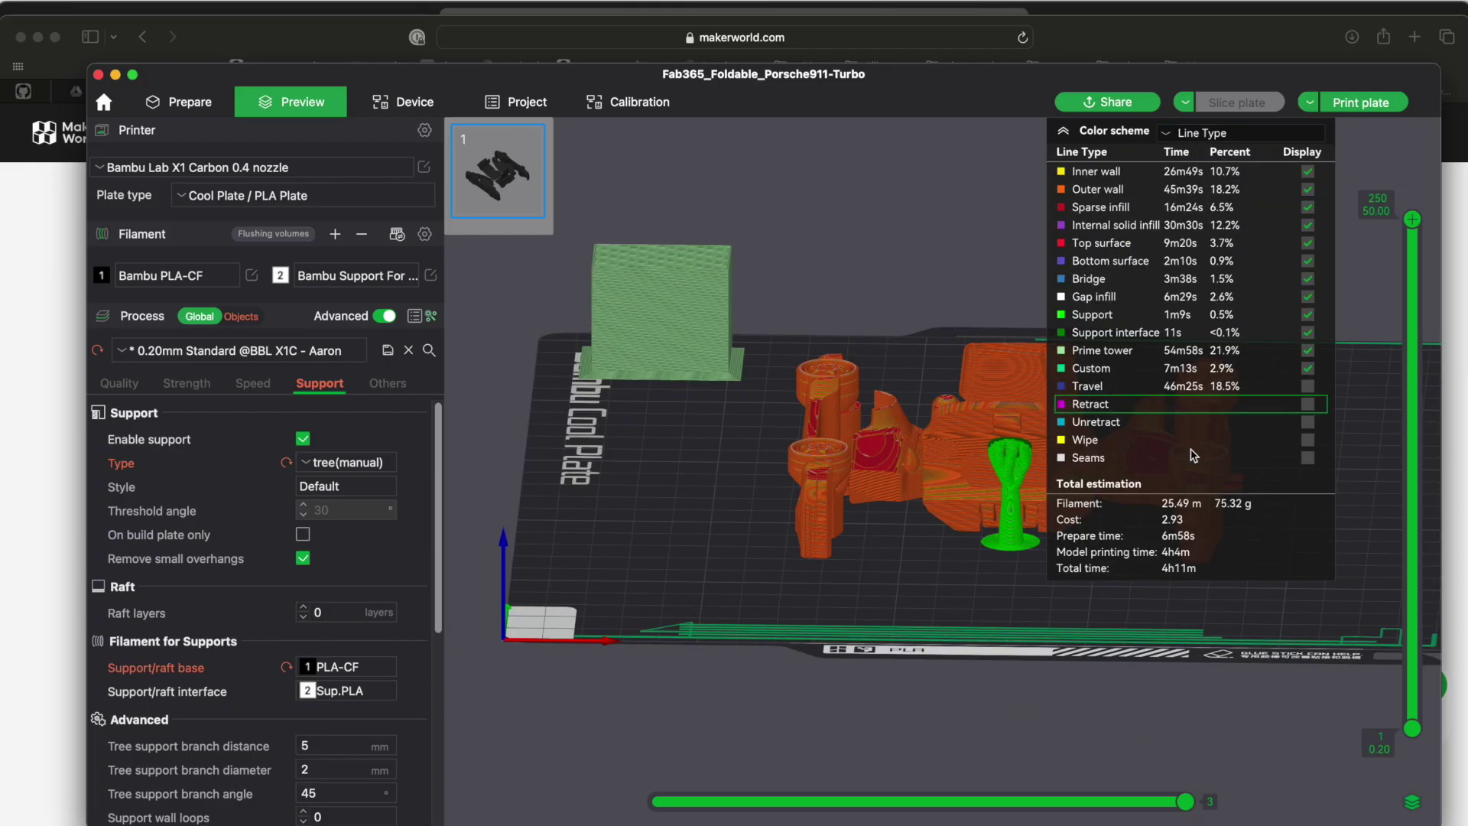
click(1064, 131)
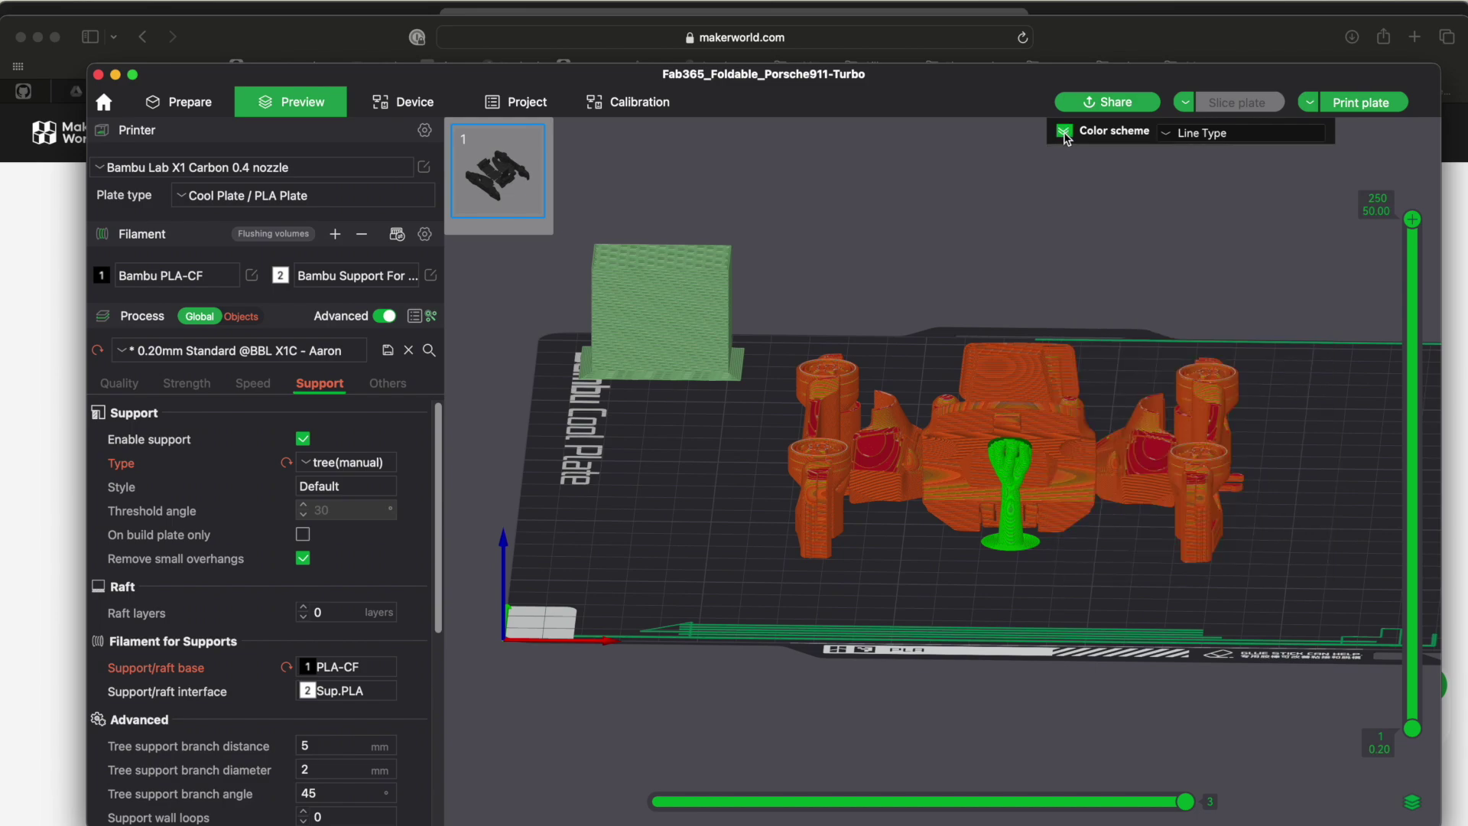
drag(1195, 381, 1199, 403)
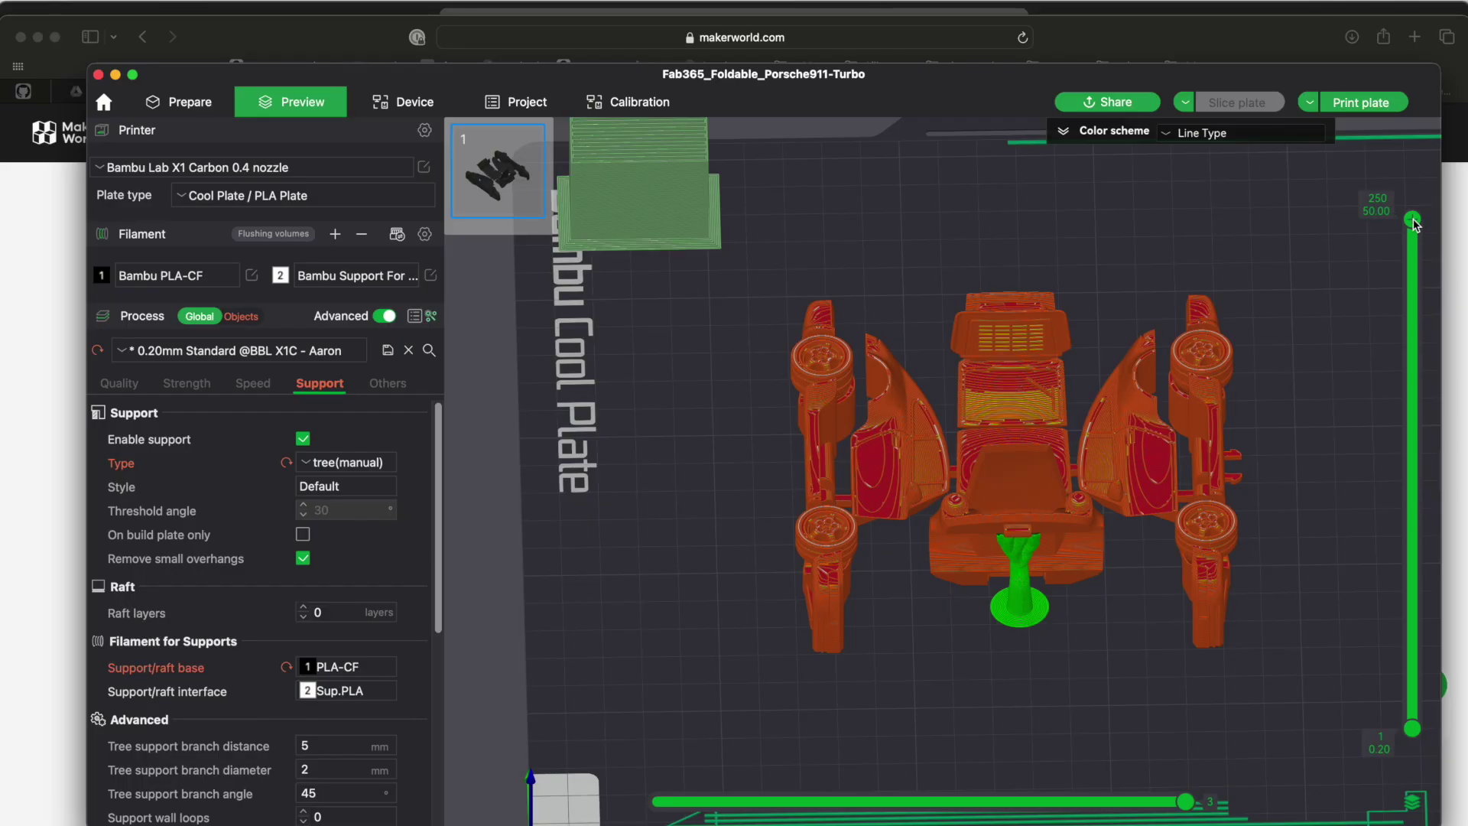
Lower the preview to layer 1 and rewind that layer's toolpath to its first move
drag(1416, 224, 1407, 581)
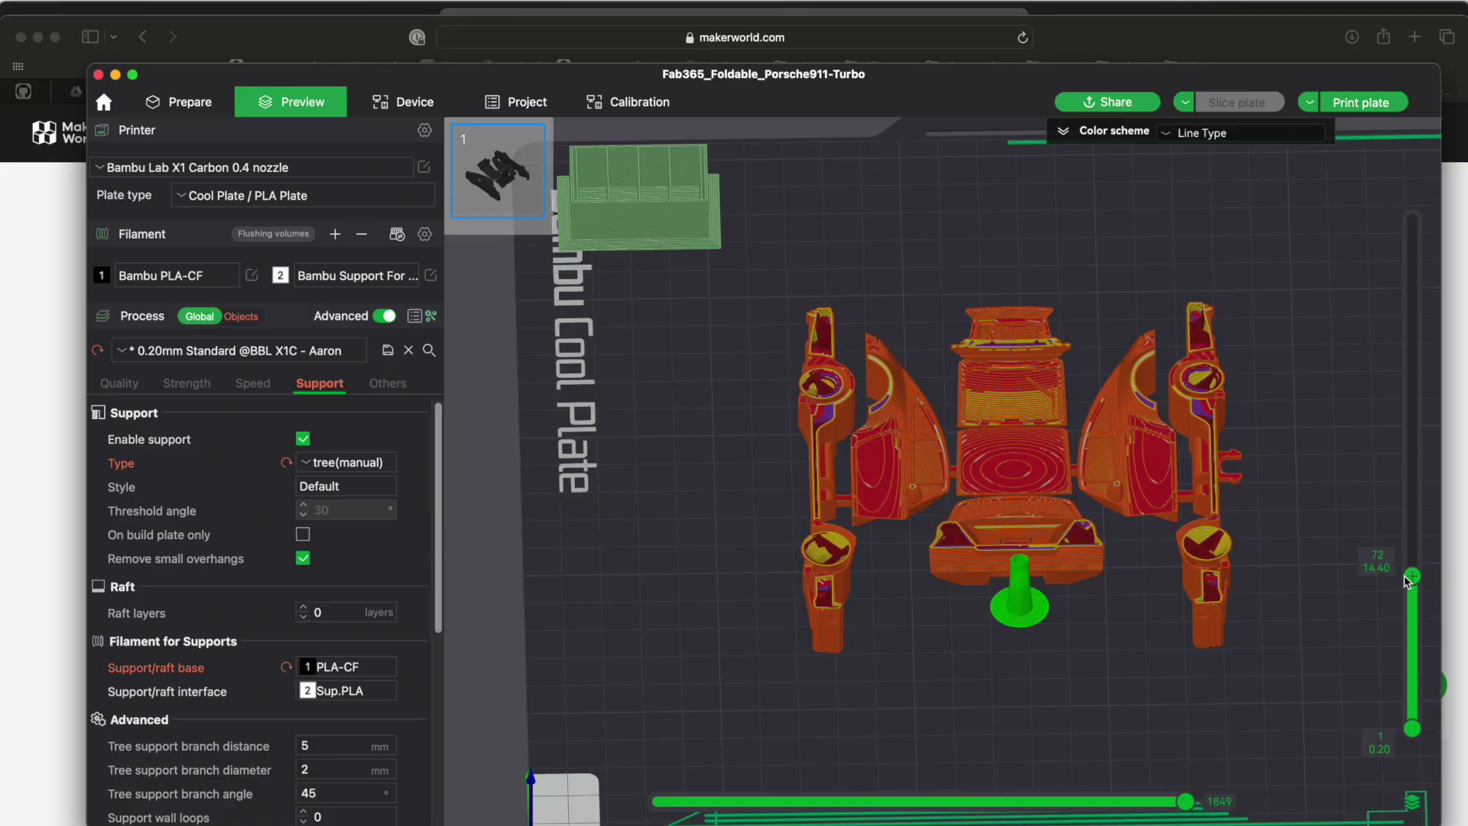
drag(1417, 583, 1417, 731)
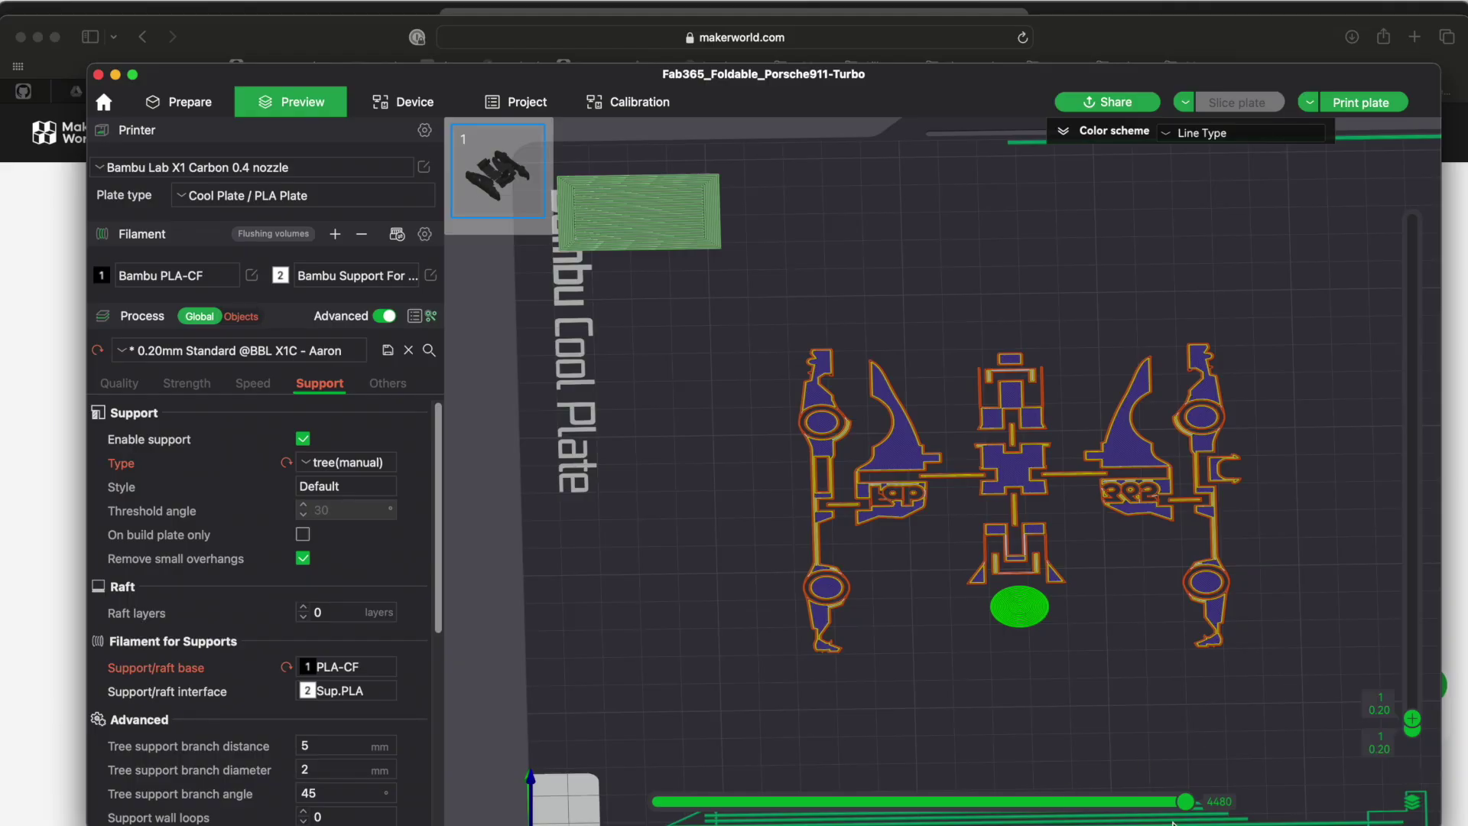
drag(1185, 803, 1182, 803)
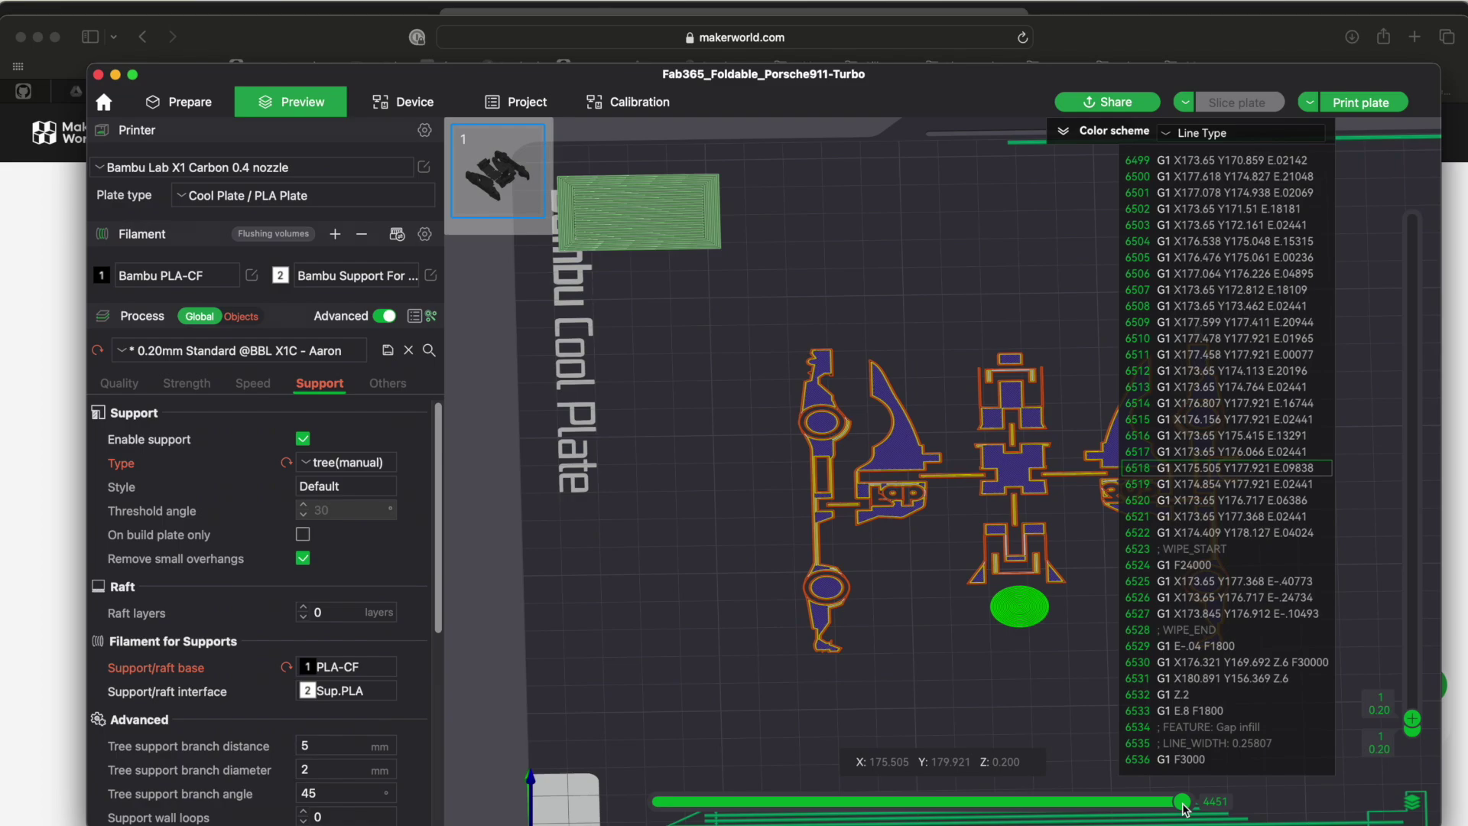
mouse_move(1183, 803)
mouse_down()
mouse_move(666, 803)
mouse_move(657, 818)
mouse_up()
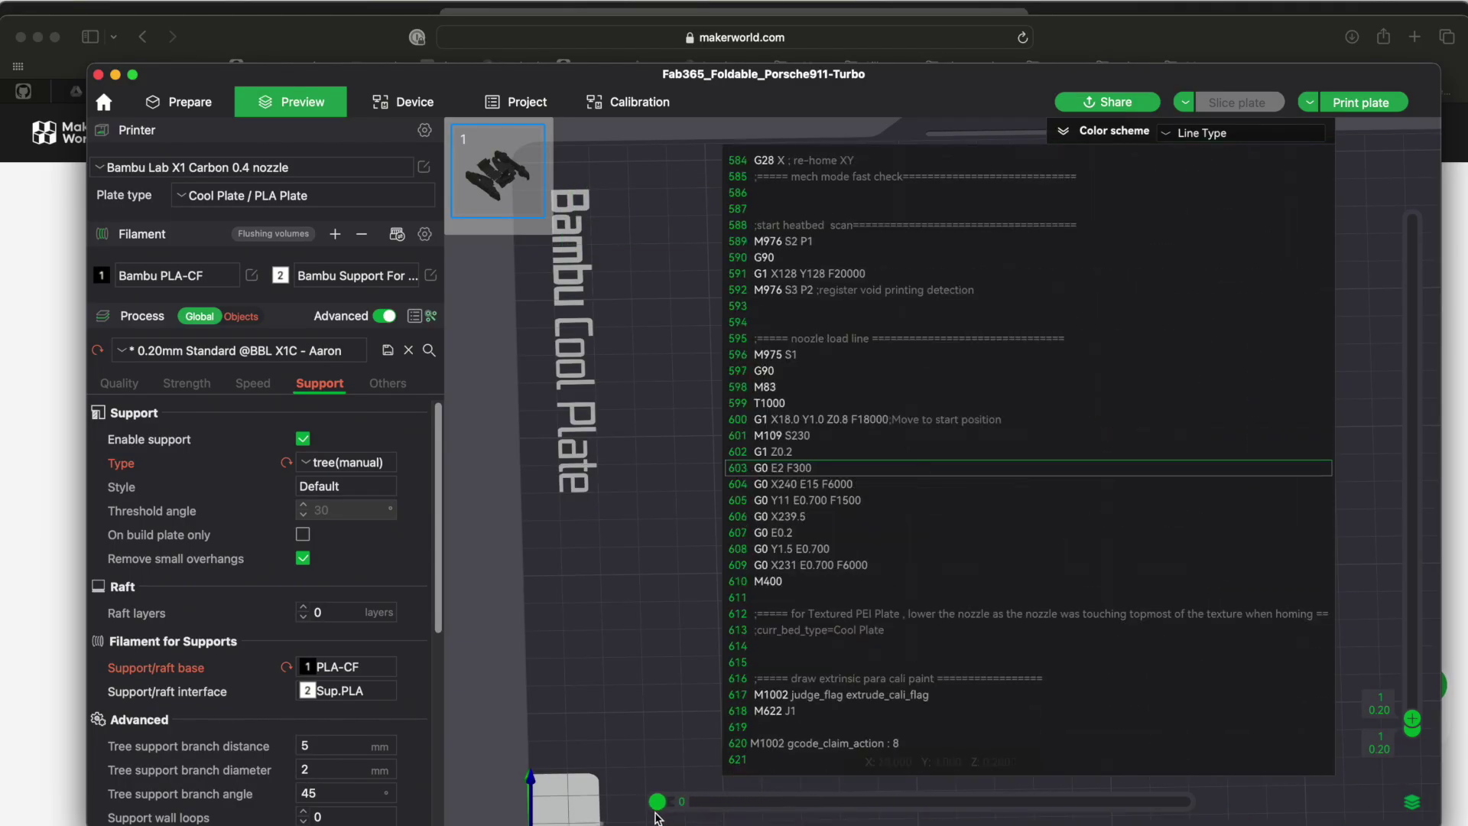
Expand the Line Type legend and play the first layer's toolpath through to its last move
click(1060, 135)
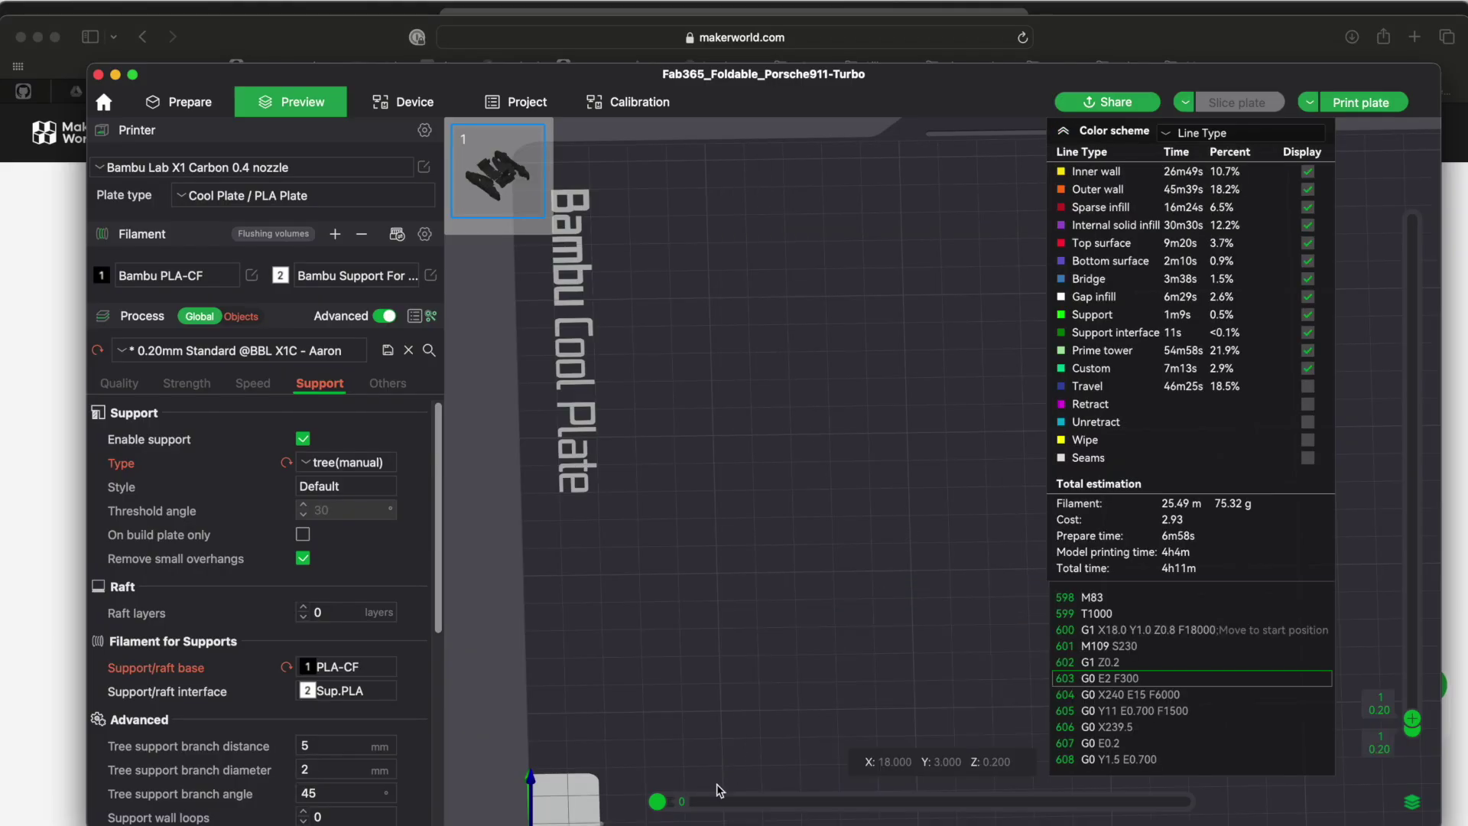
drag(661, 813, 664, 812)
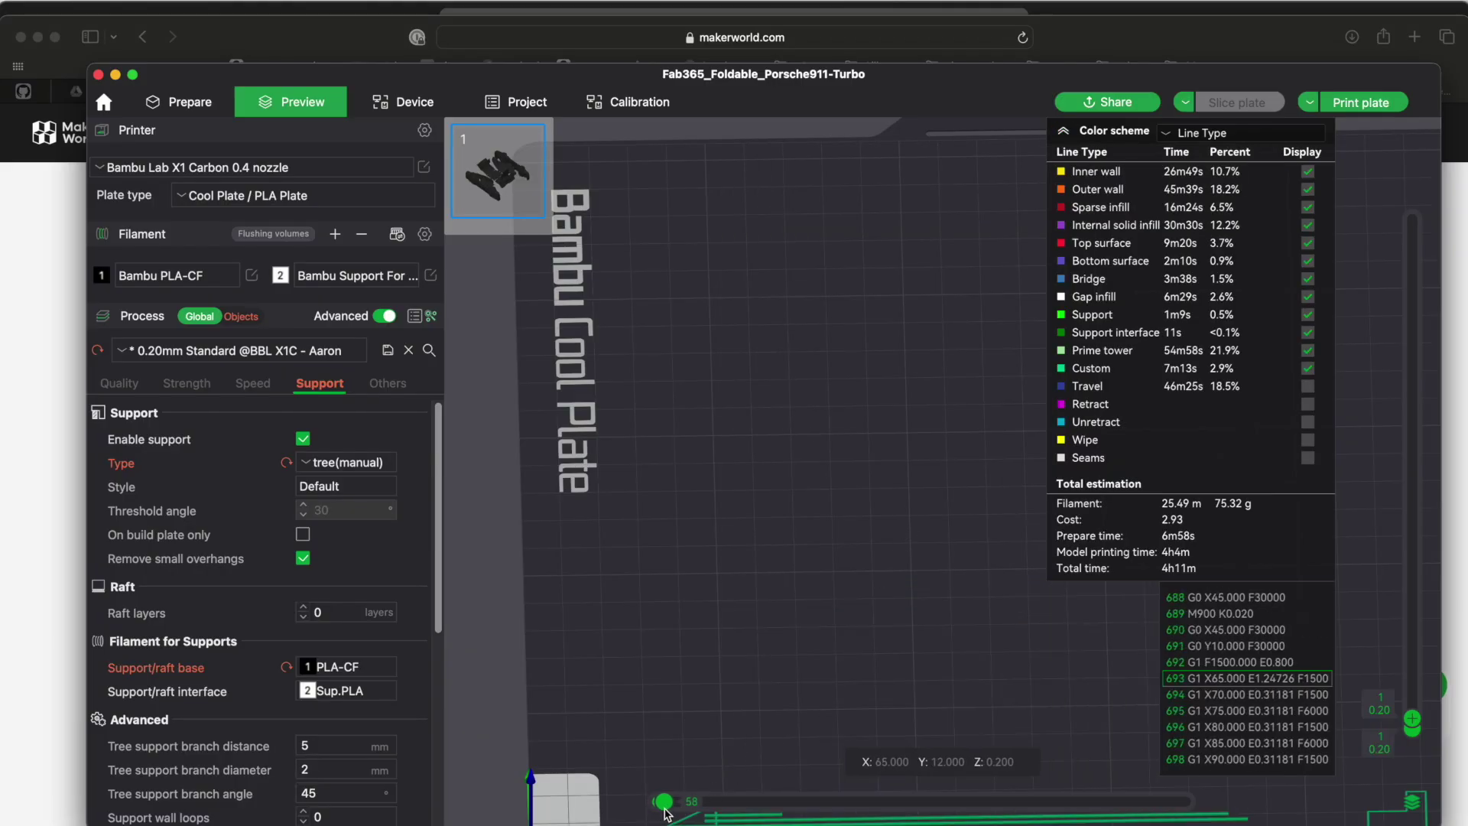
drag(665, 809, 1198, 809)
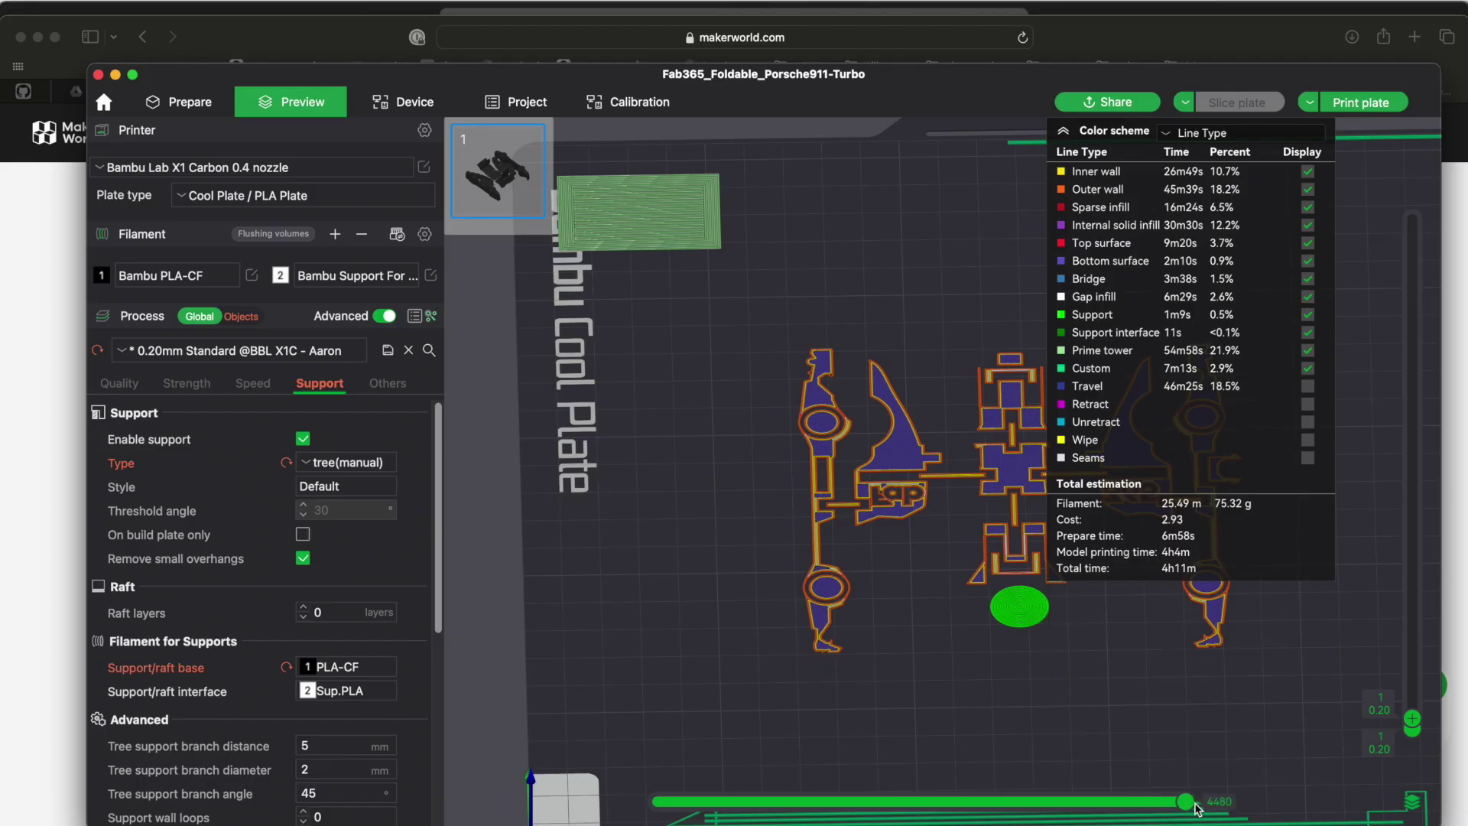
Collapse the legend and step the preview up through the layers to the full height at layer 250
click(1115, 141)
drag(1413, 719, 1399, 455)
mouse_move(1190, 805)
mouse_down()
mouse_move(677, 802)
mouse_move(719, 817)
mouse_move(1011, 787)
mouse_move(1186, 795)
mouse_up()
scroll(1413, 453, up, 1)
drag(1413, 452, 1416, 206)
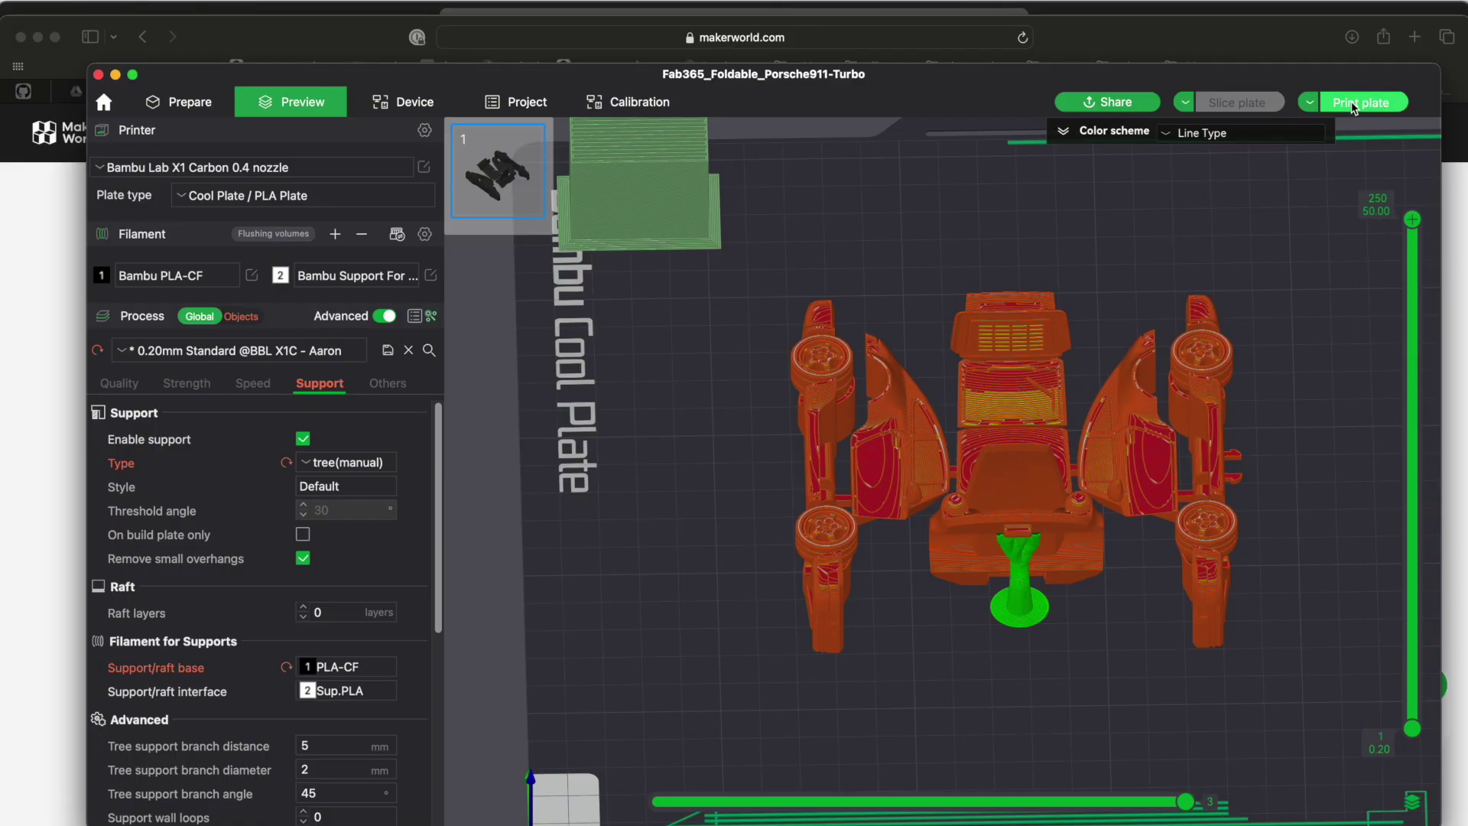
Review the plate's print options and the print job's settings, and close the job without sending it
click(1308, 105)
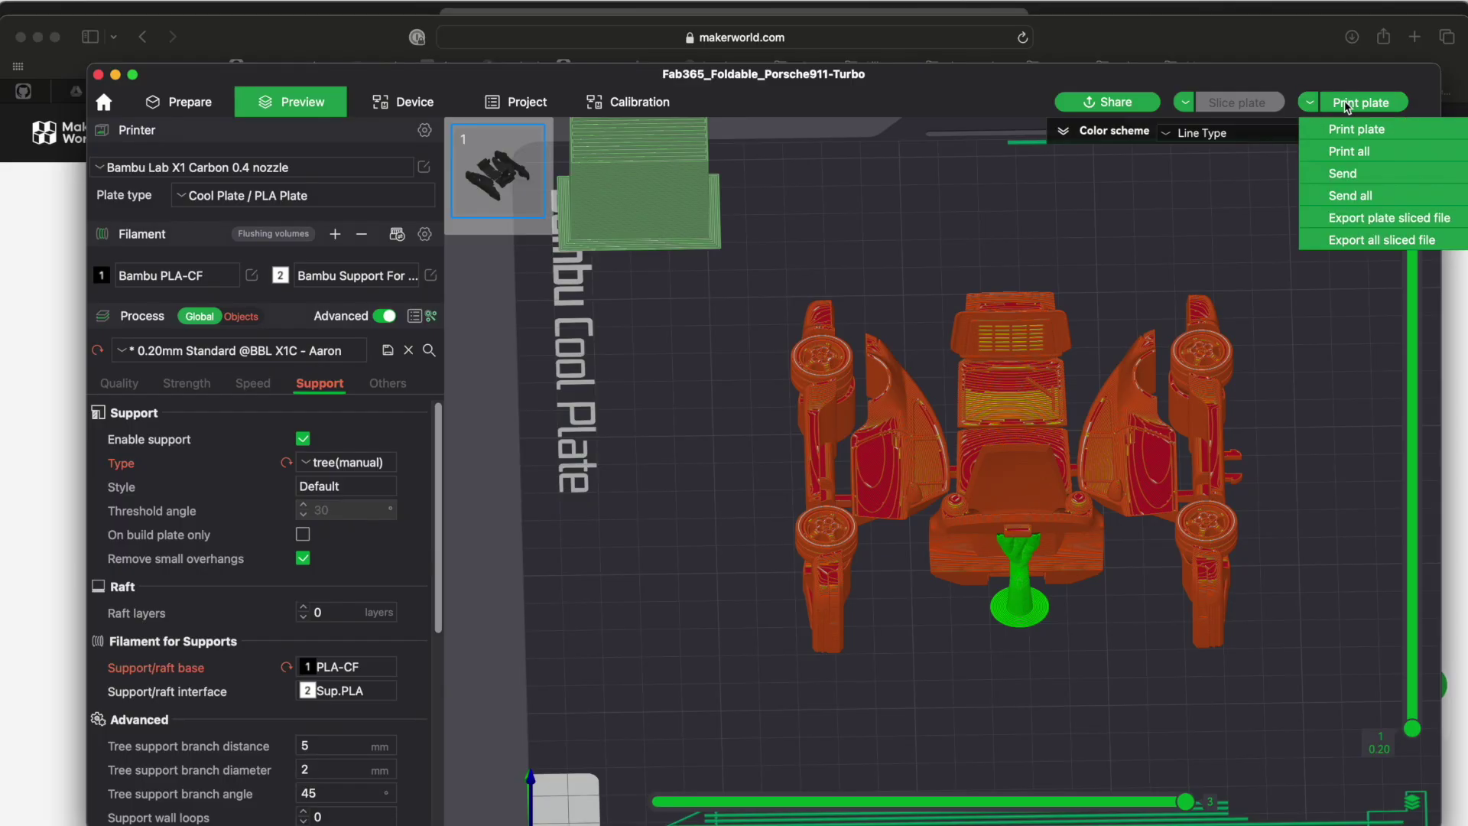
click(1341, 105)
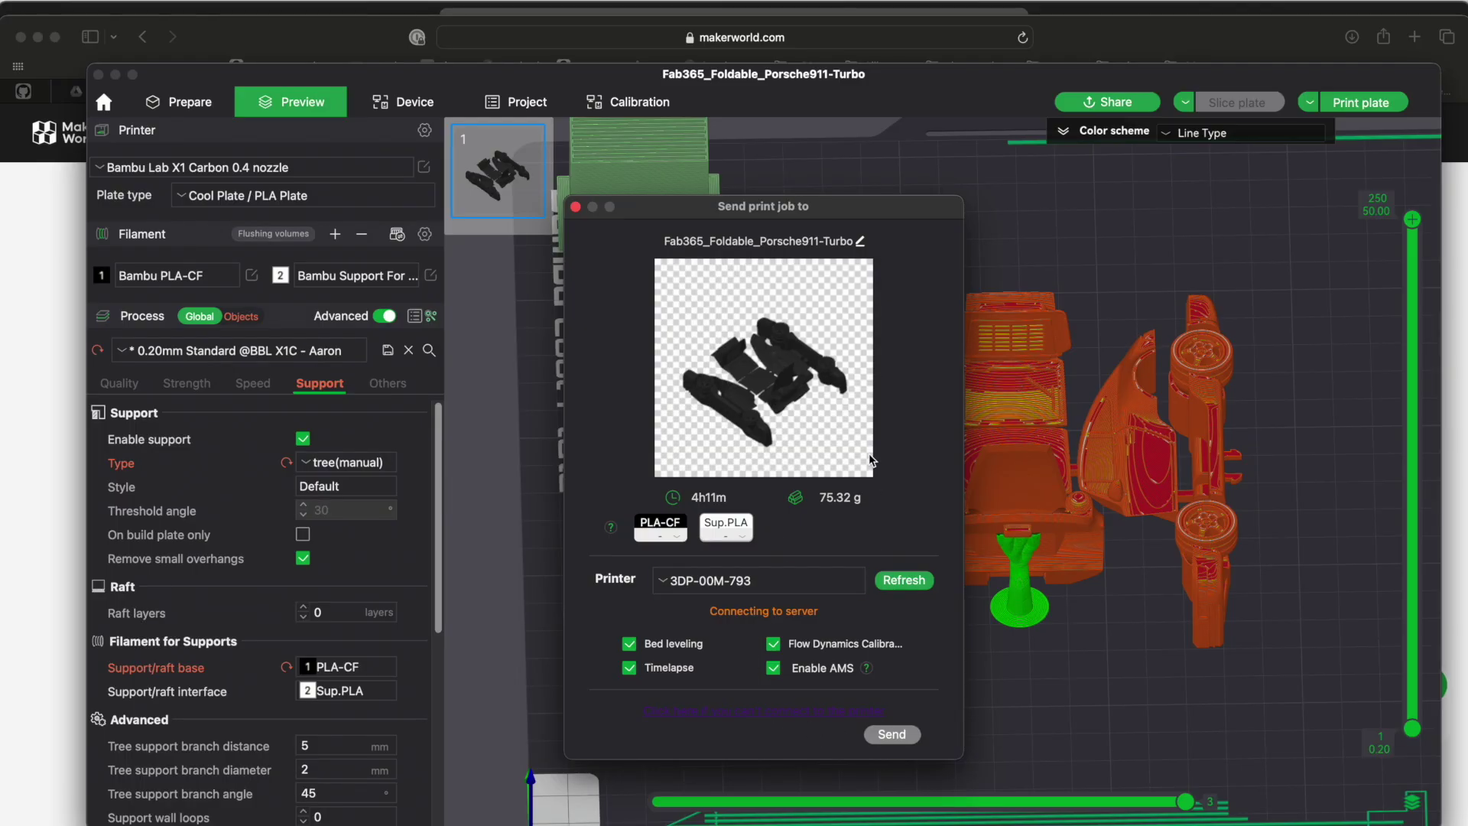
click(576, 207)
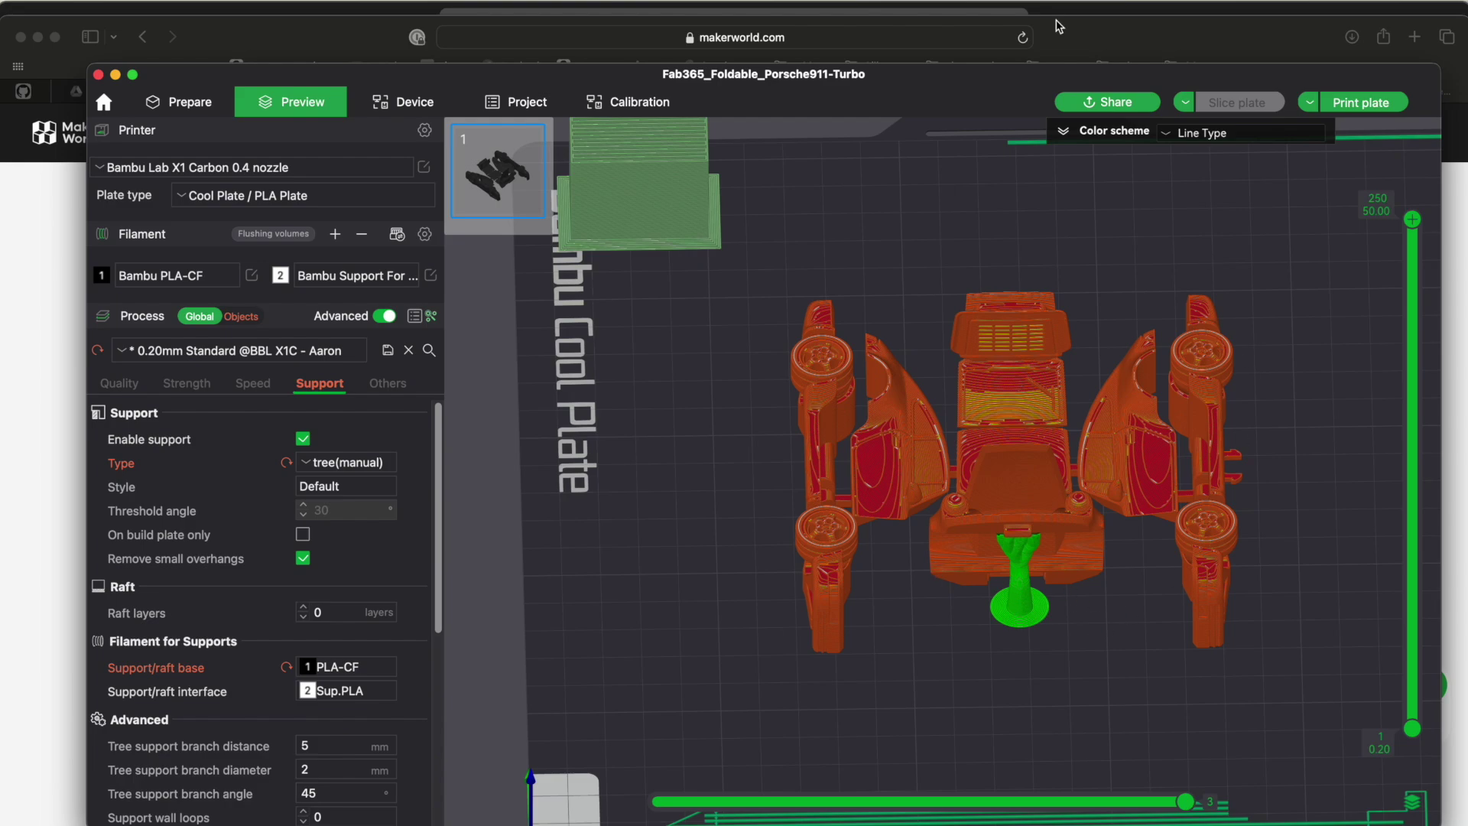
Switch to MakerWorld and import the Porsche 718 Cayman GT4 silhouette into Bambu Studio, discarding the current project's unsaved changes and modified settings
click(1121, 52)
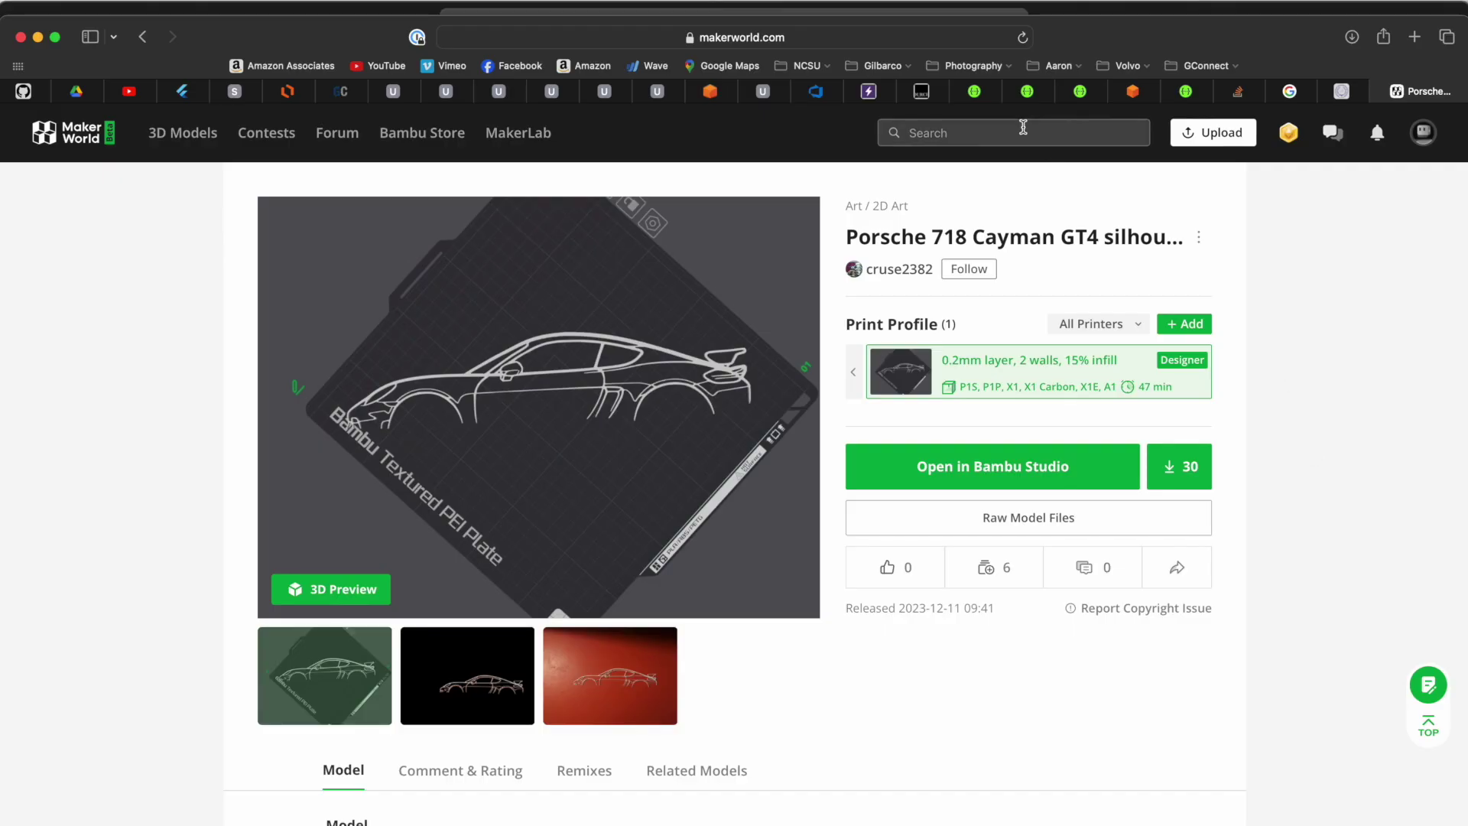
click(920, 479)
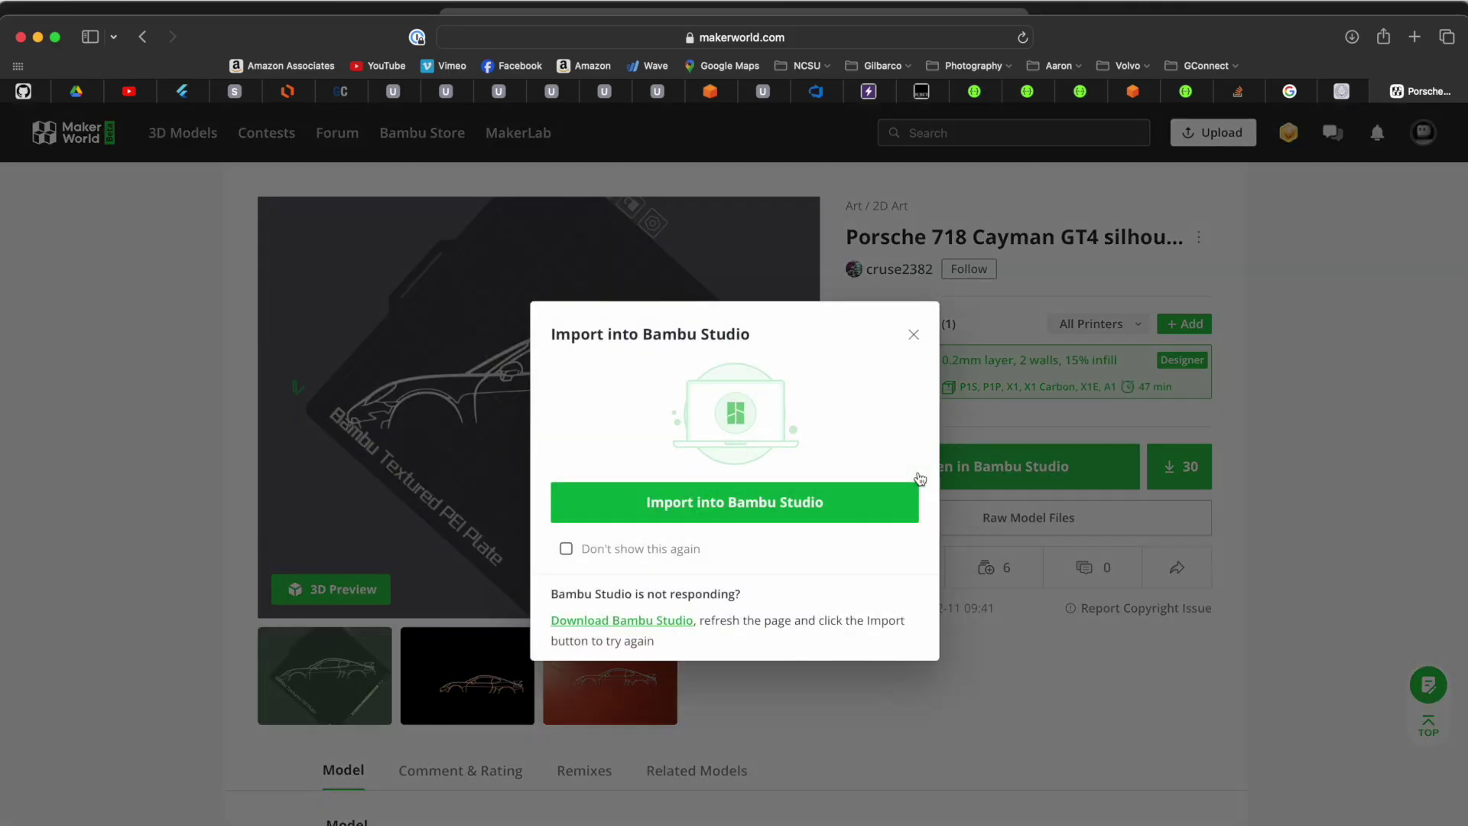
click(819, 510)
click(882, 465)
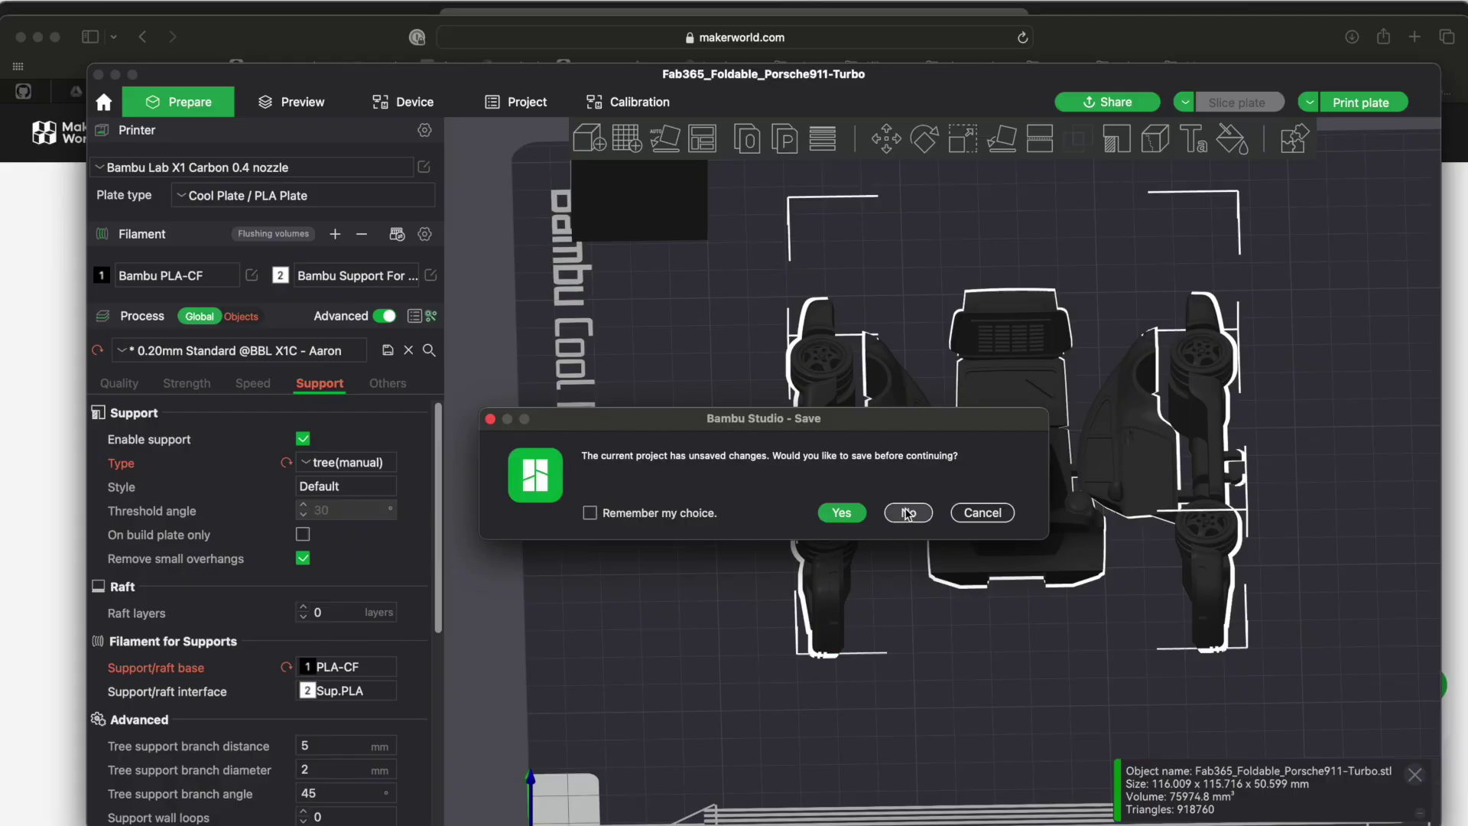
click(906, 512)
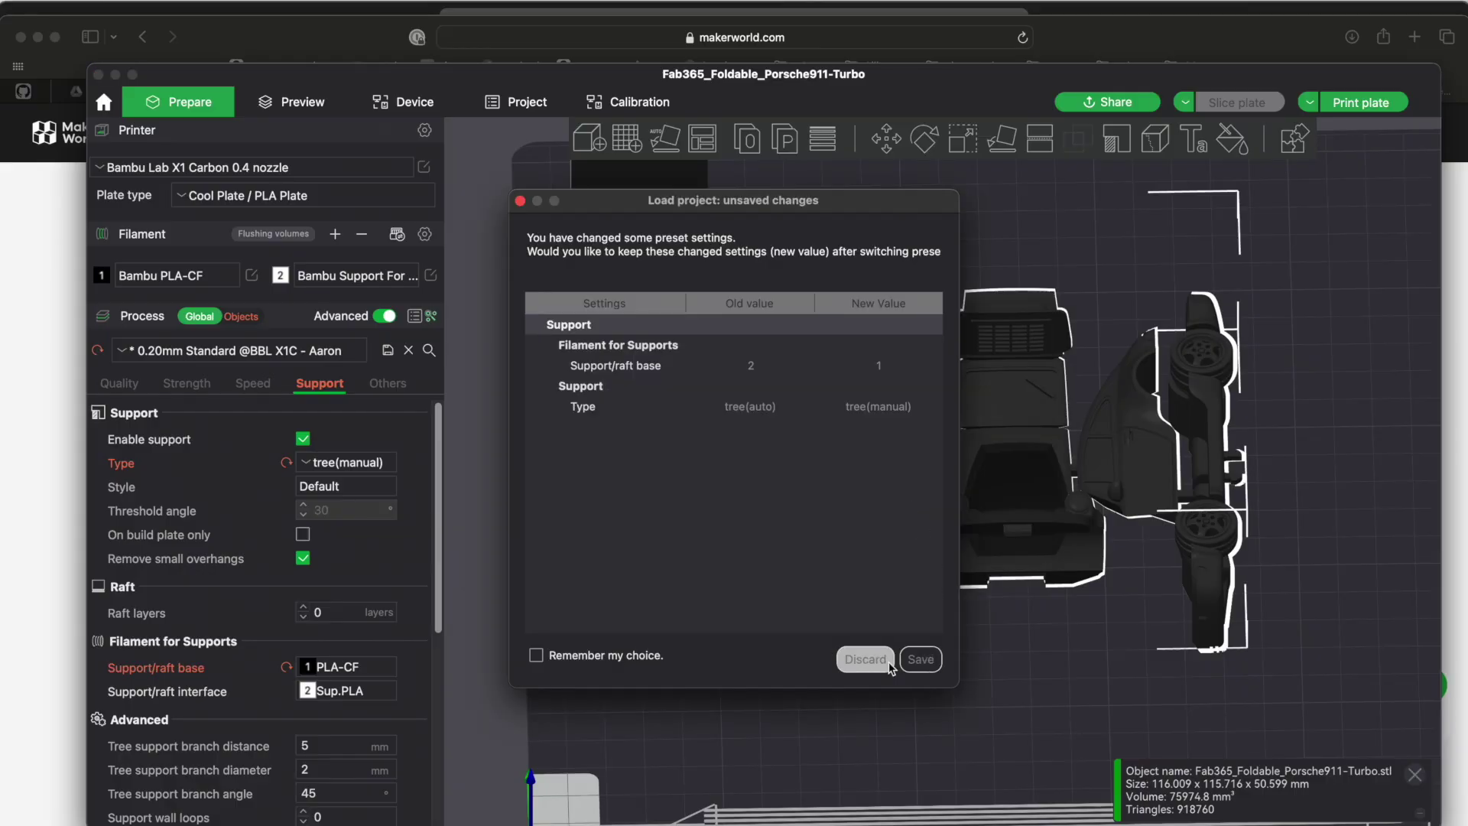
click(880, 662)
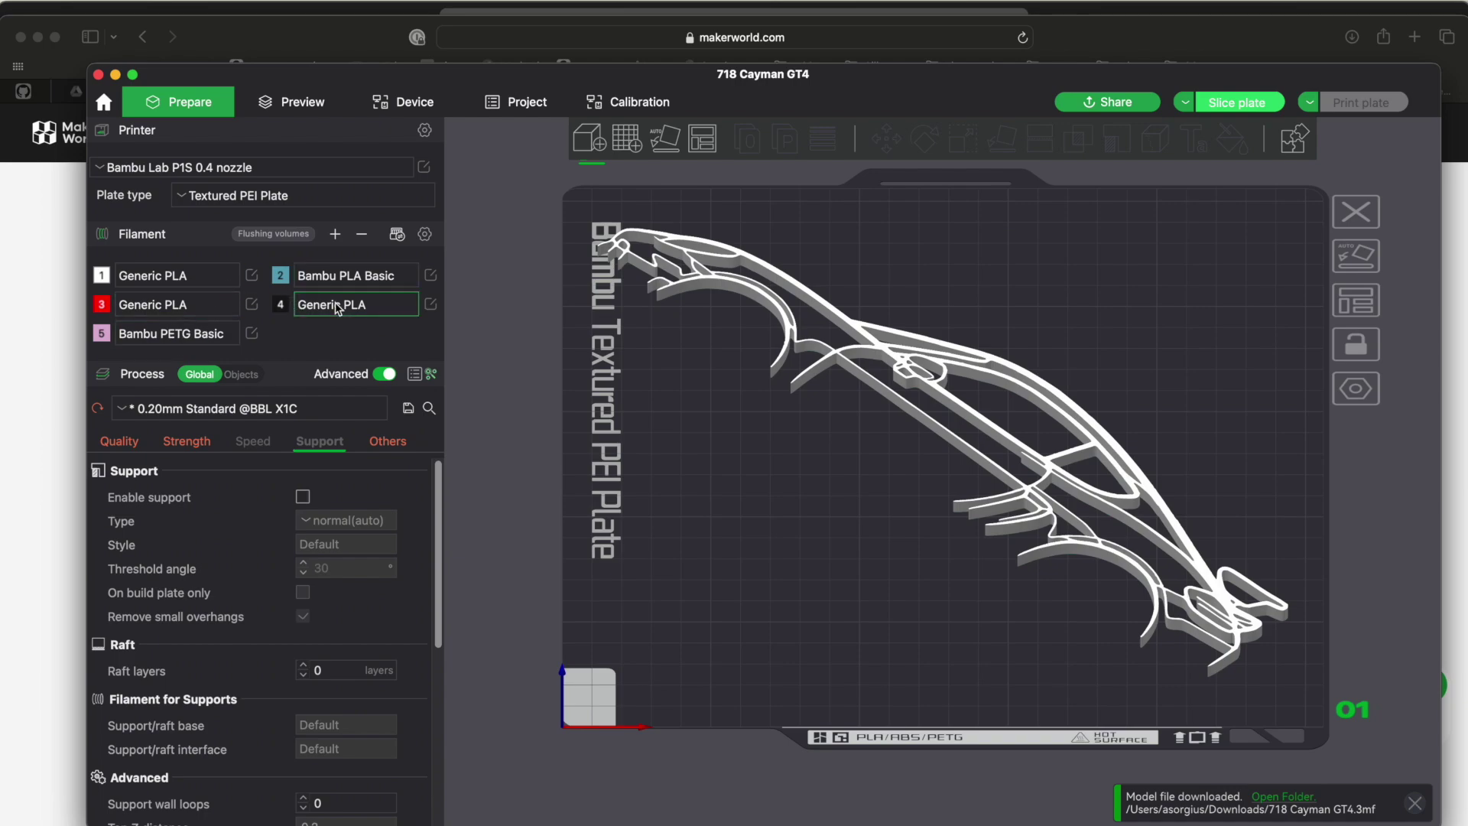
Resync all filaments with the AMS and set the plate type to Cool Plate / PLA Plate
click(397, 235)
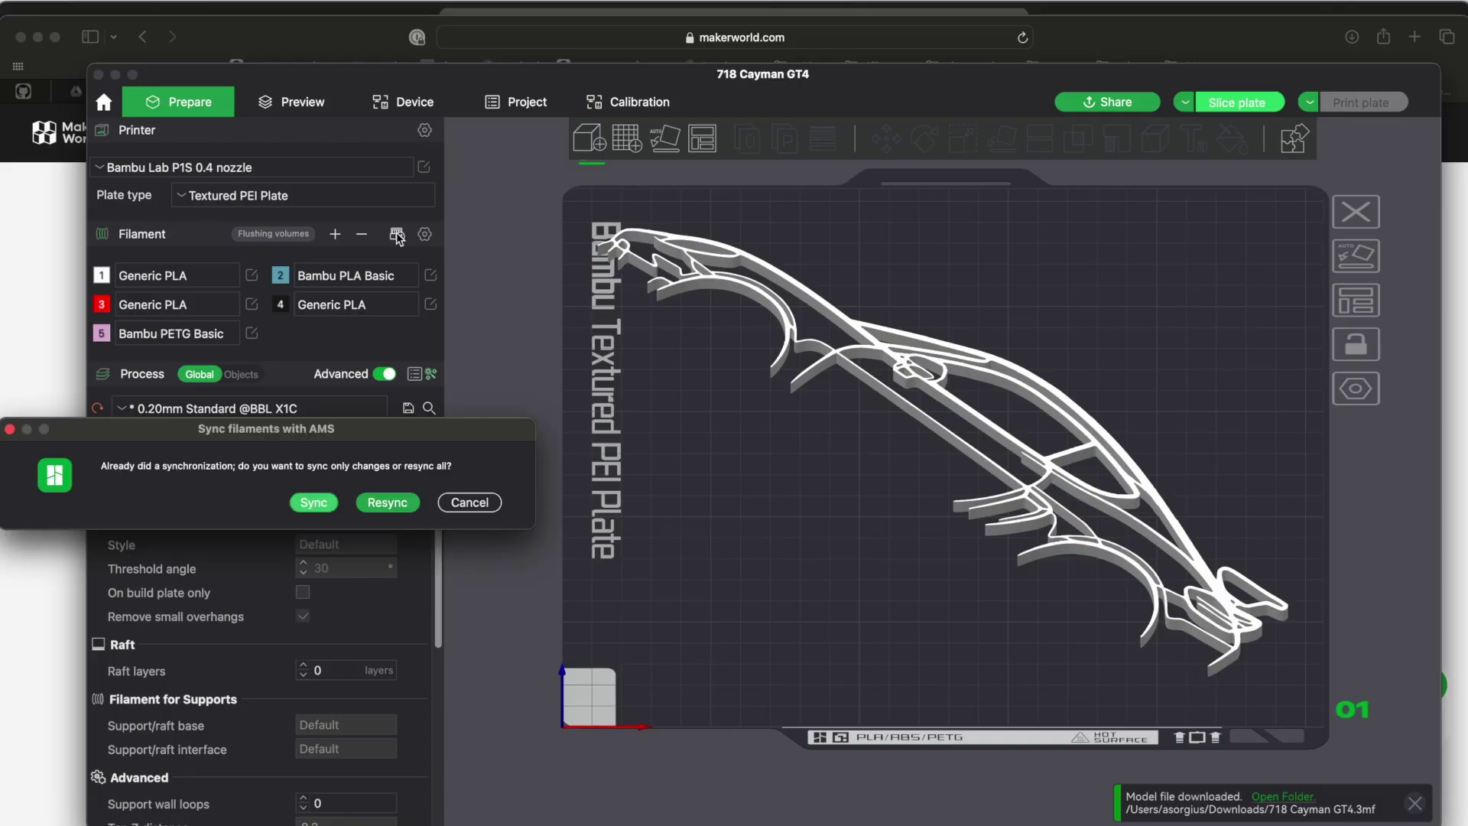
click(383, 505)
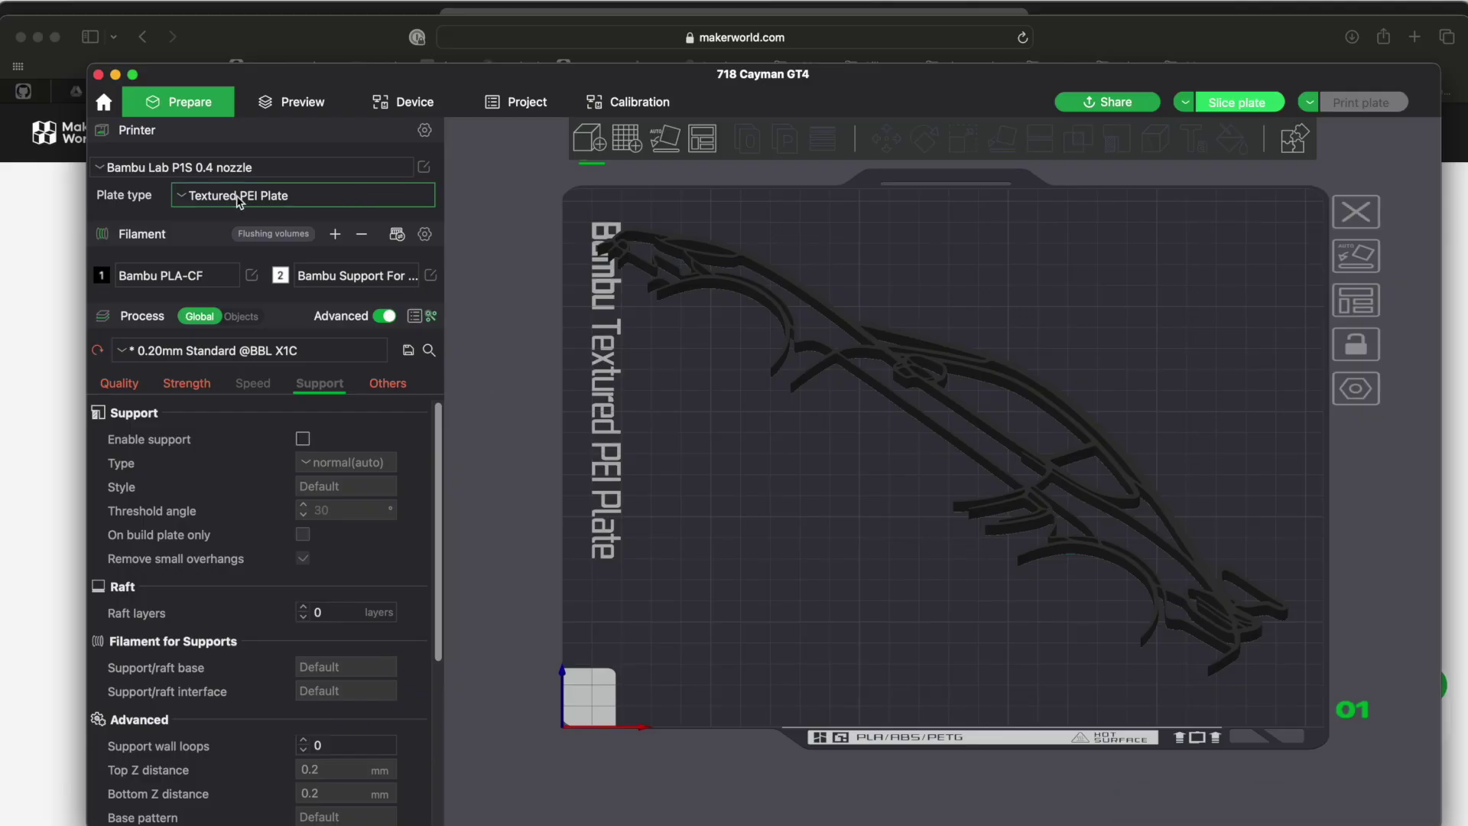
click(180, 203)
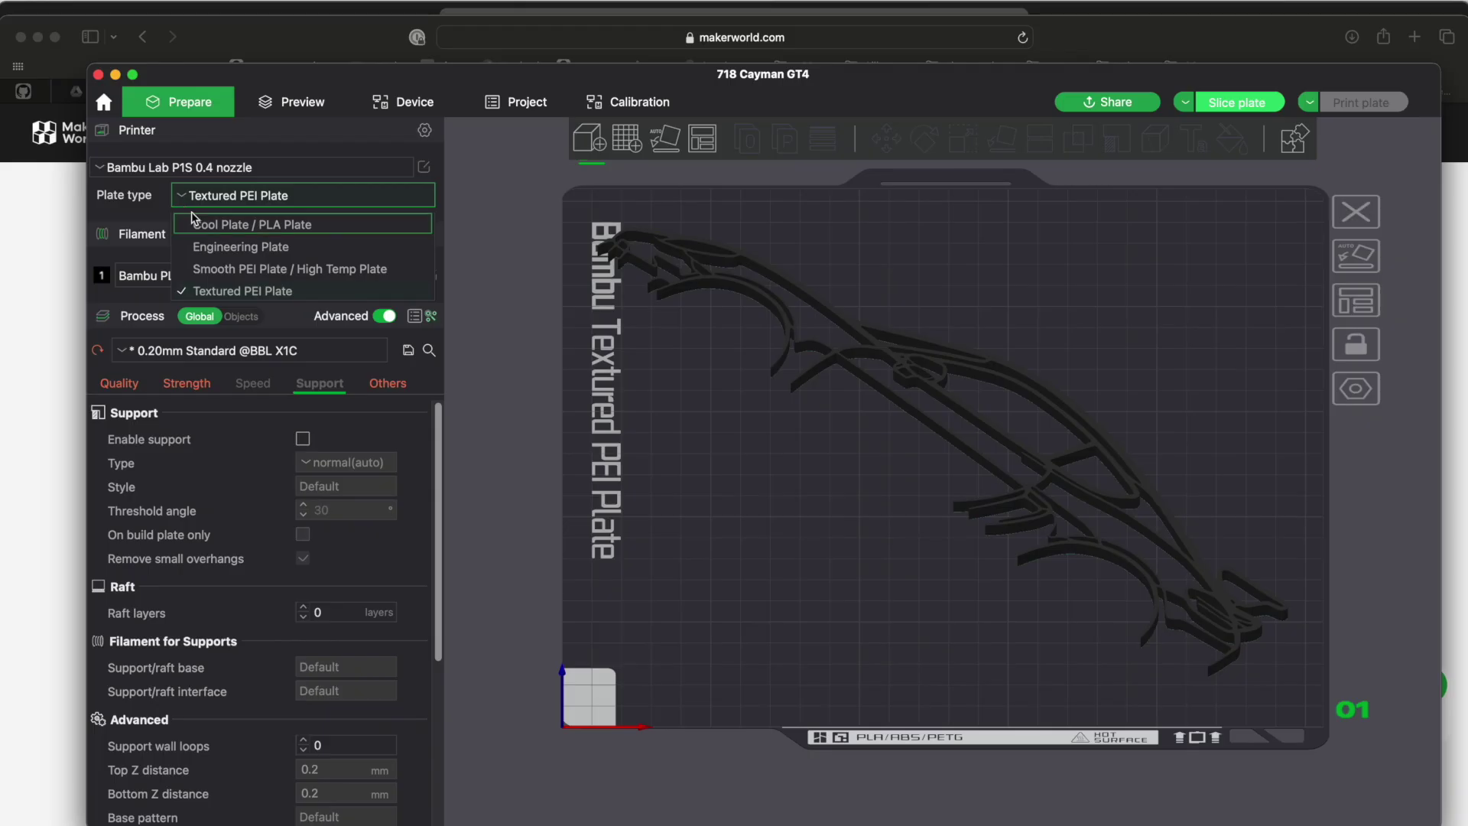
click(190, 226)
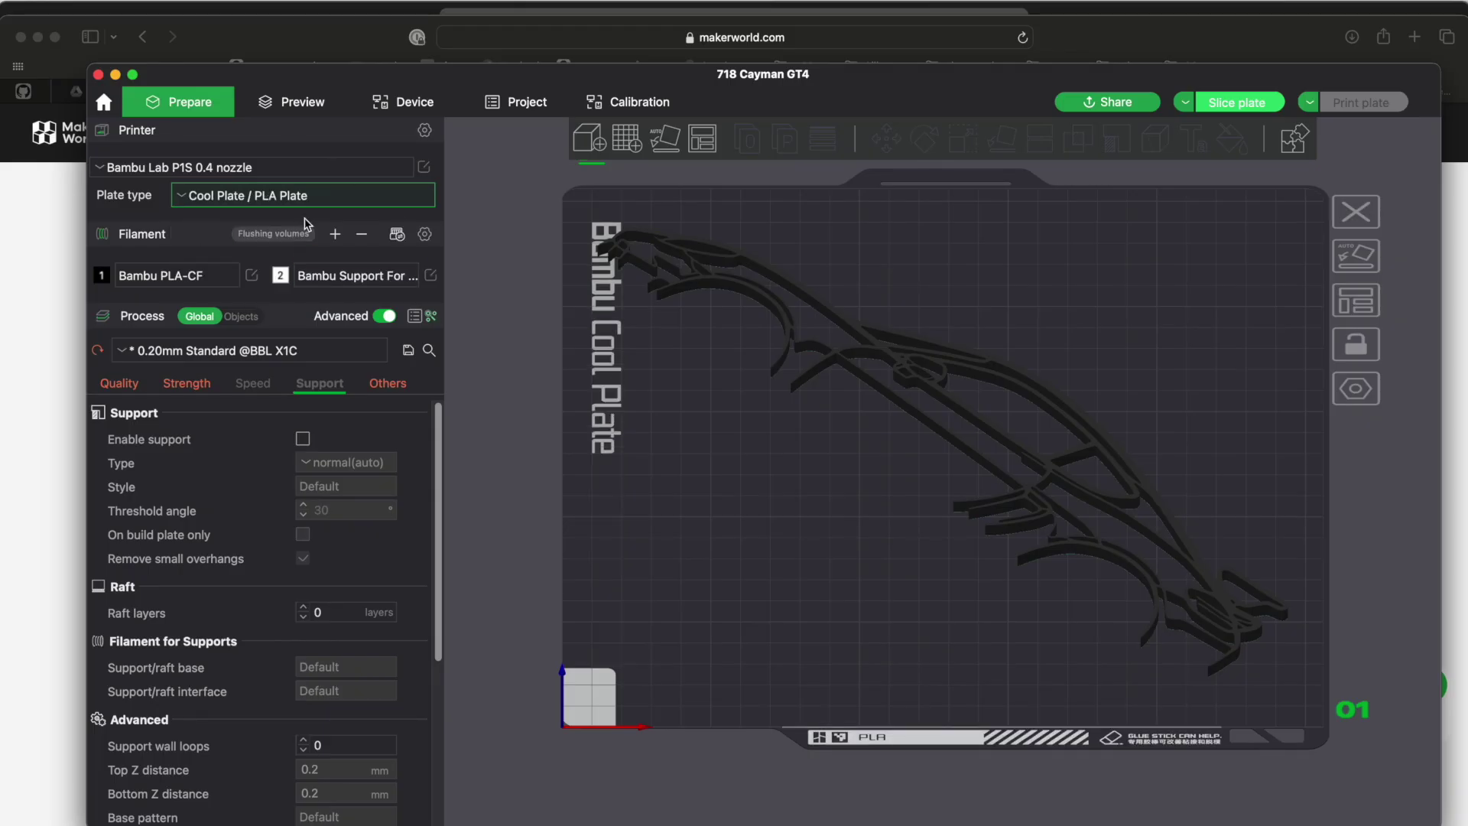
click(122, 353)
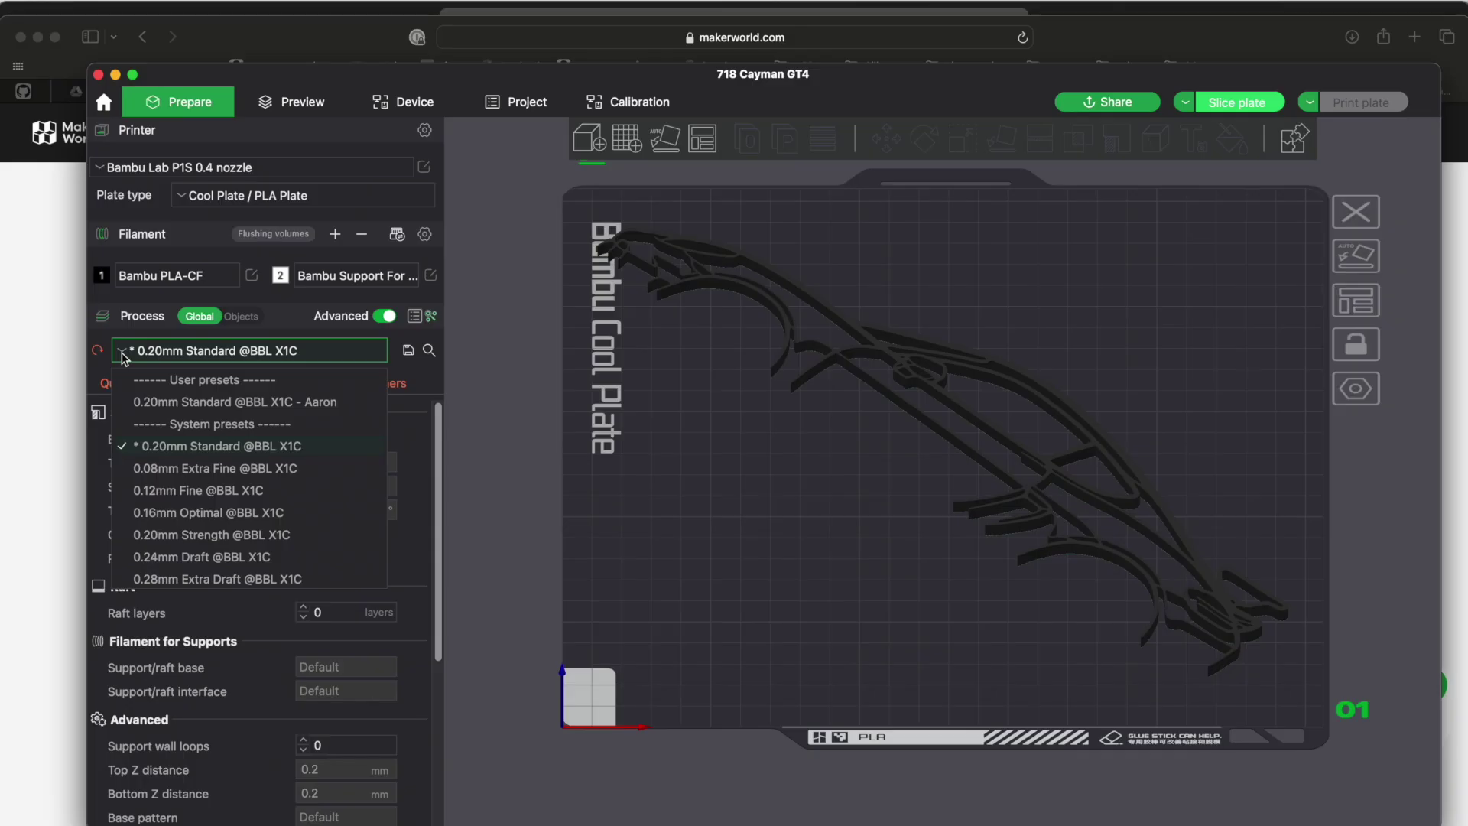
click(143, 403)
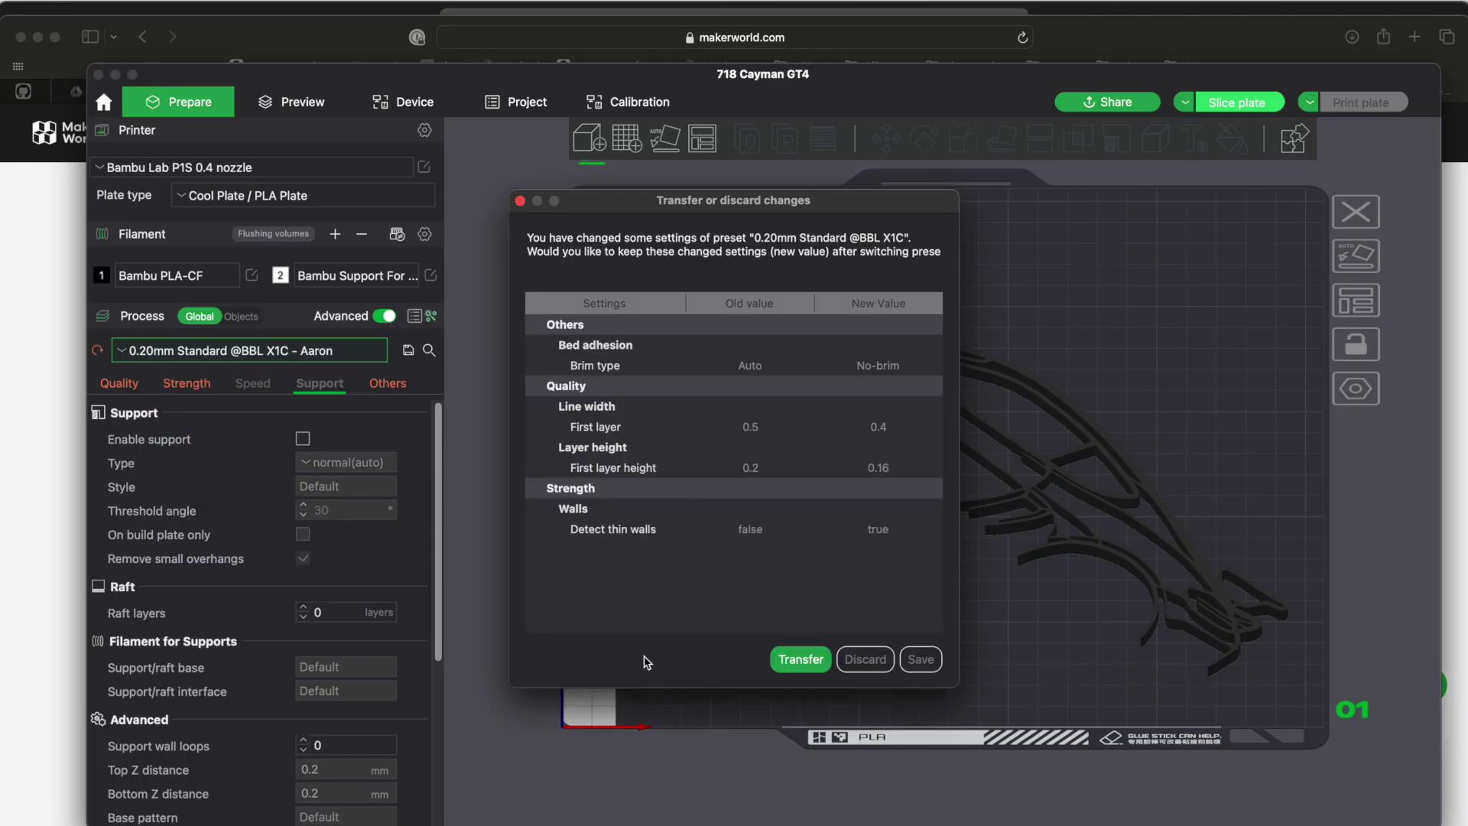
click(859, 661)
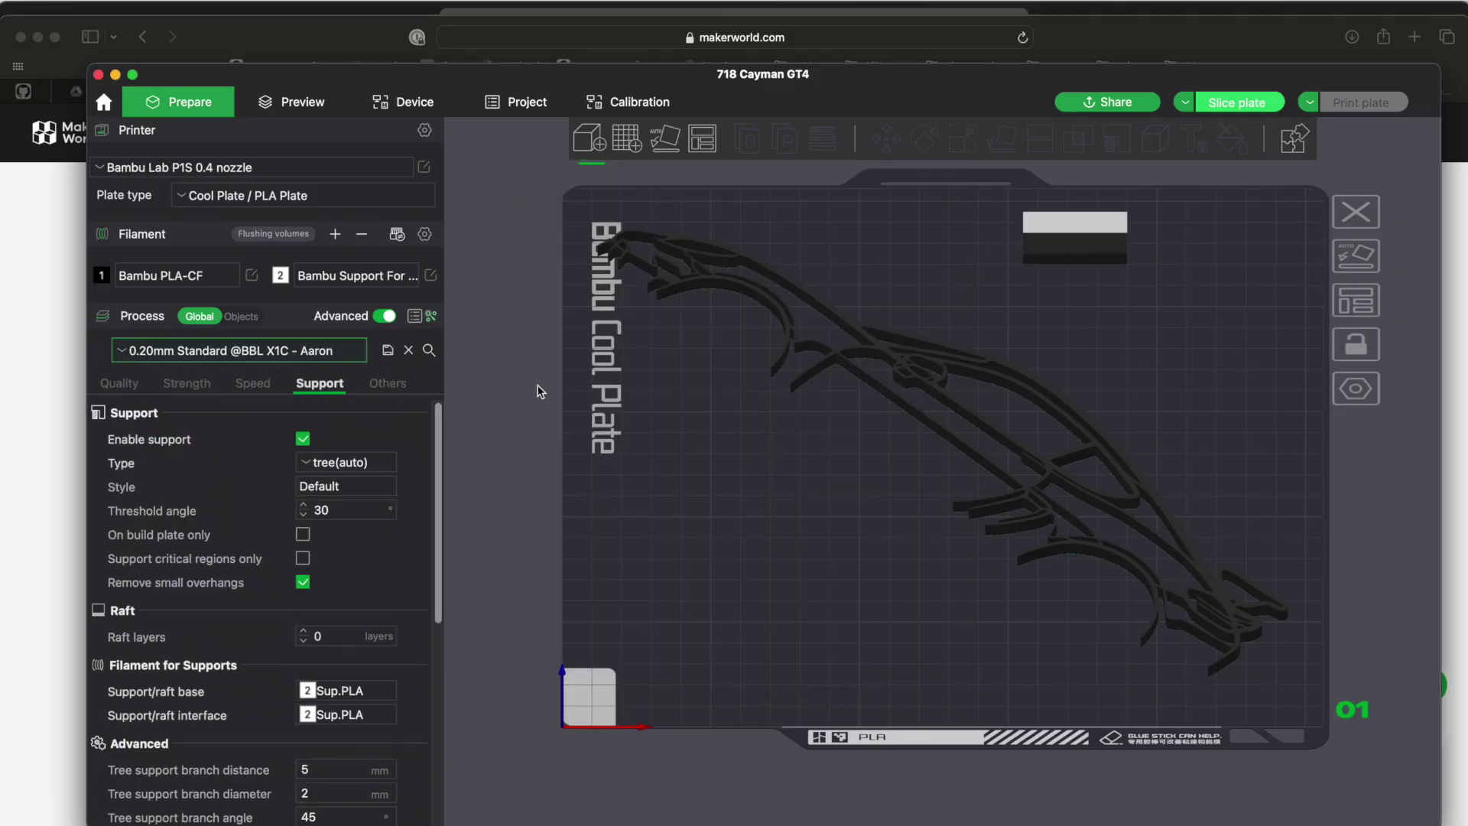